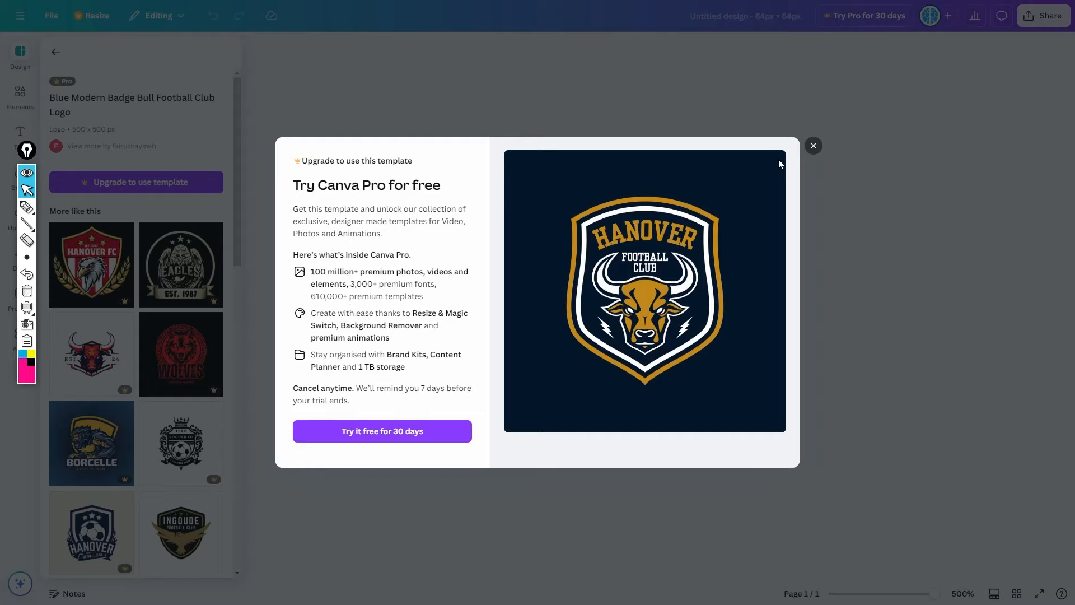
# Dismiss the upgrade offer and apply the free Blue Gold Modern Badge Football Club Logo template with the BORCELLE shield
pyautogui.click(814, 146)
pyautogui.scroll(-4, 180, 220)
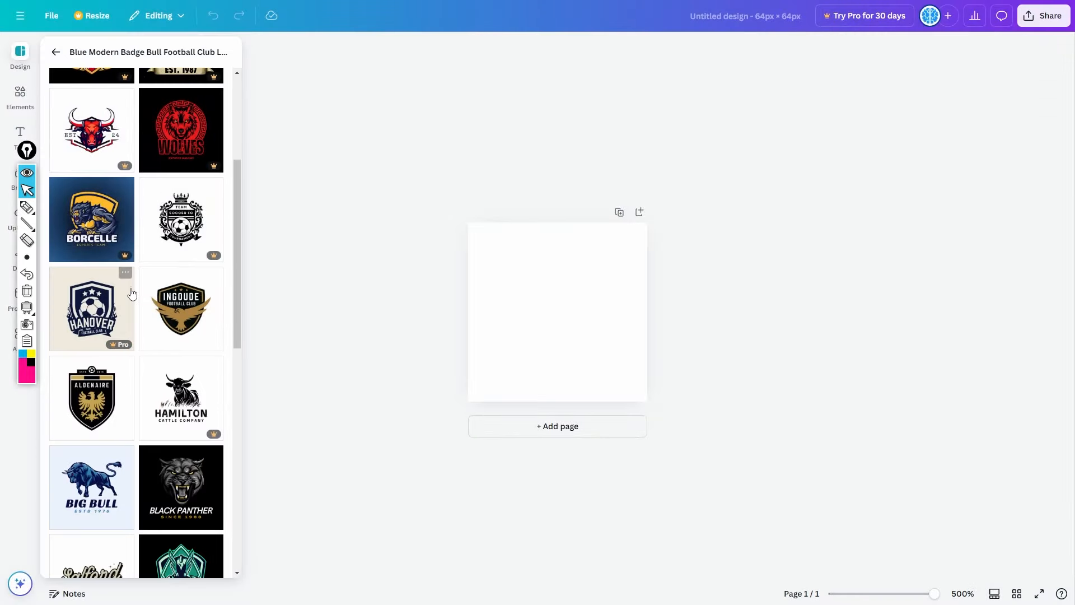
pyautogui.click(180, 219)
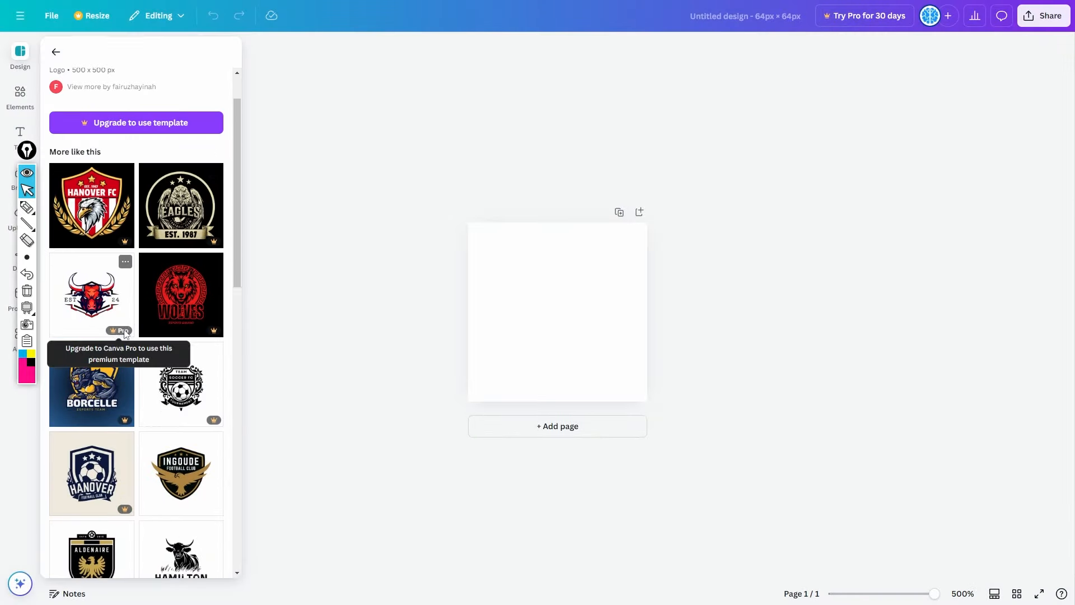
pyautogui.scroll(-10, 124, 334)
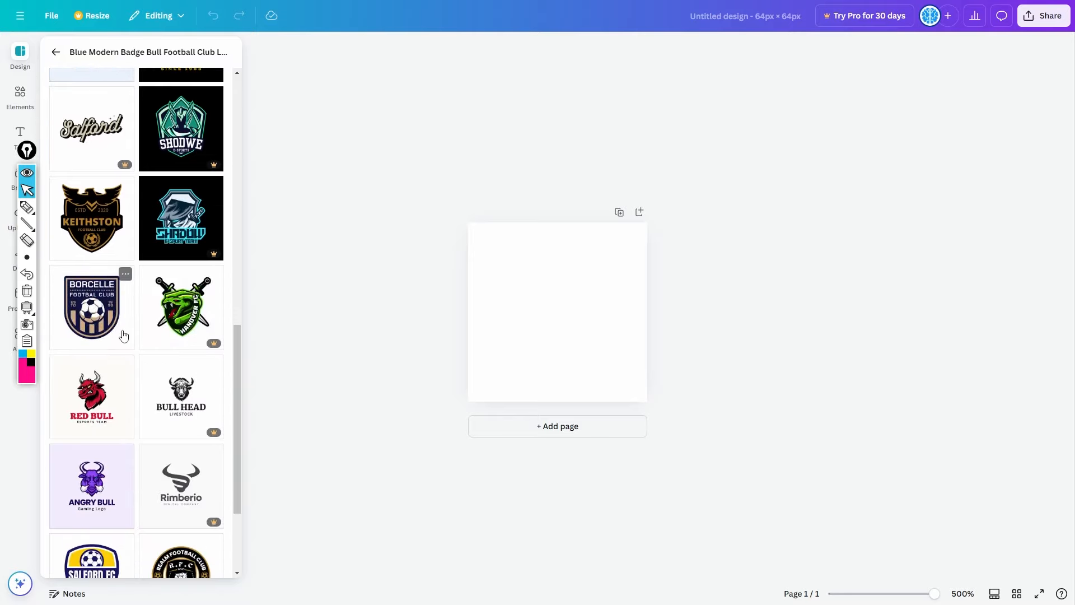
pyautogui.click(101, 314)
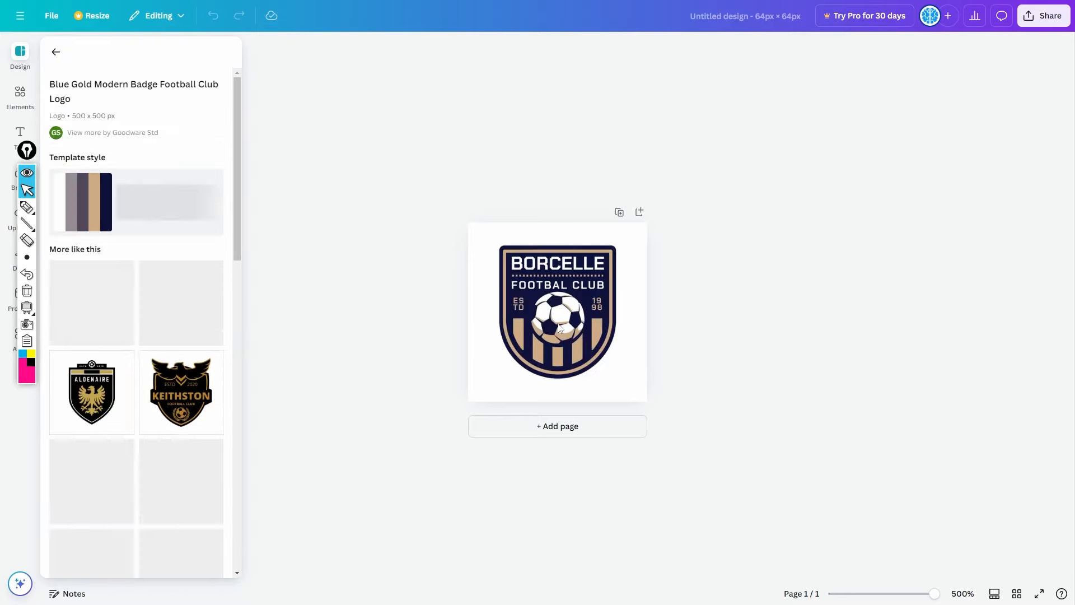
# Replace the BORCELLE heading on the badge with "finance"
pyautogui.click(545, 300)
pyautogui.click(542, 285)
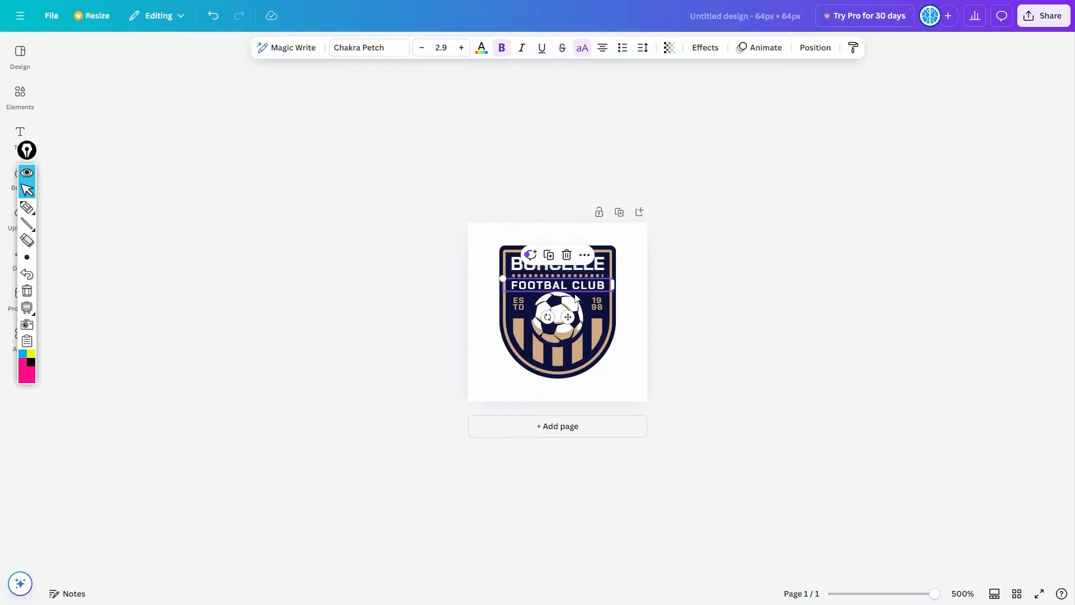
pyautogui.click(631, 271)
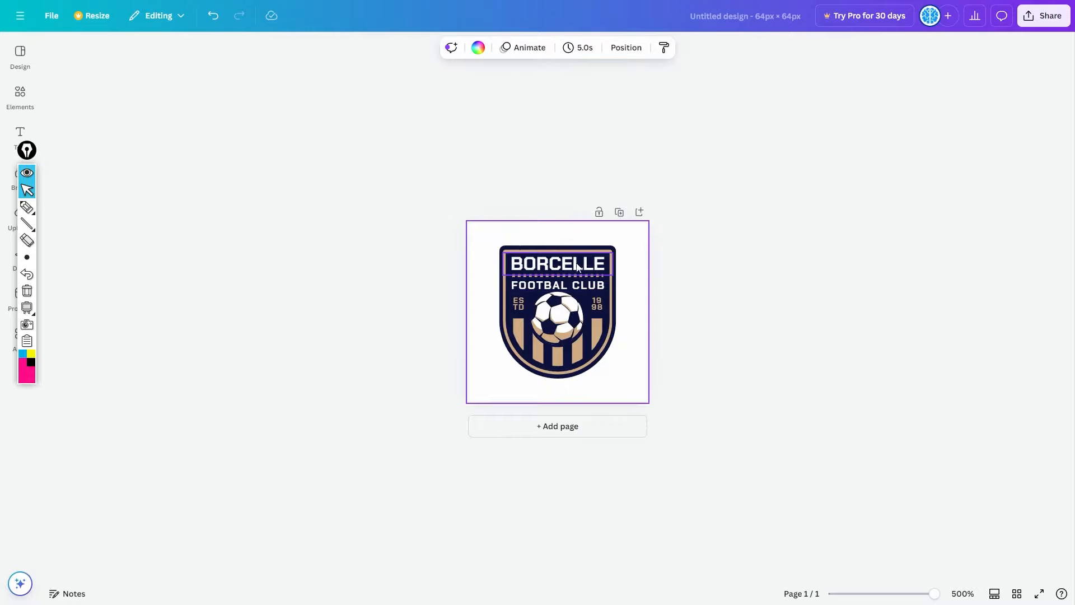
pyautogui.click(564, 264)
pyautogui.doubleClick(563, 265)
pyautogui.write('finance')
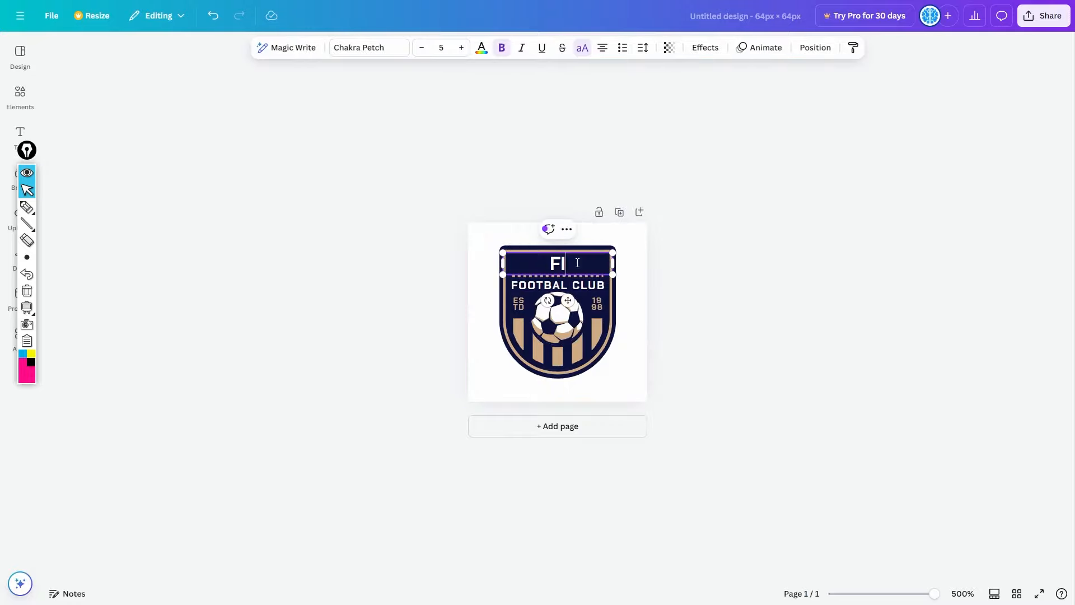
# Change the FOOTBAL CLUB line beneath the badge's heading to "value guy"
pyautogui.click(565, 287)
pyautogui.doubleClick(564, 289)
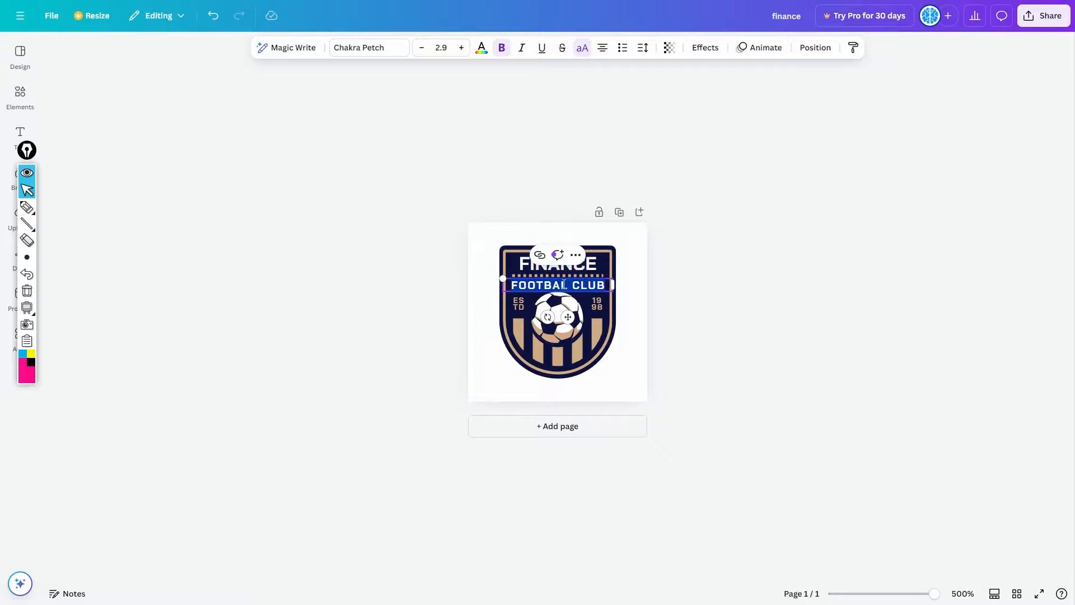
pyautogui.write('value guy')
pyautogui.click(562, 306)
pyautogui.click(677, 274)
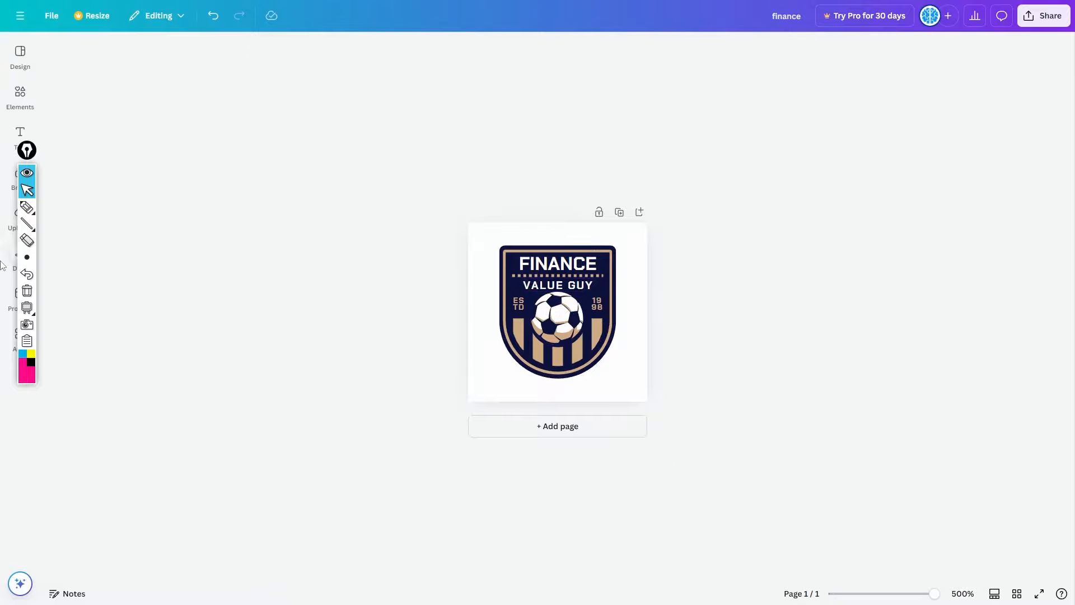
# Delete the football graphic from the centre of the badge
pyautogui.moveTo(22, 138)
pyautogui.click(563, 313)
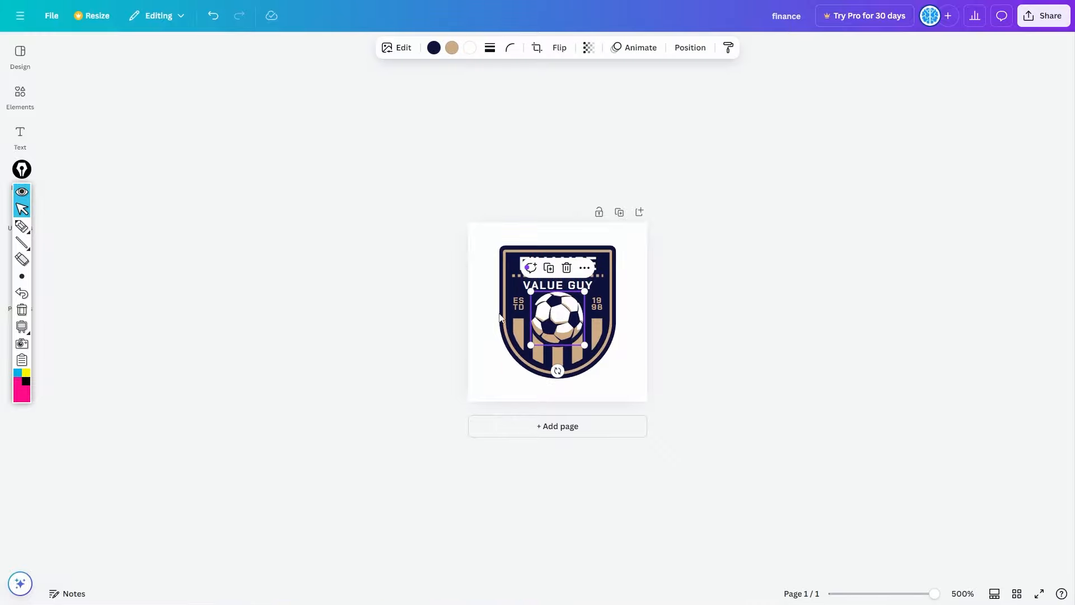
pyautogui.press('Delete')
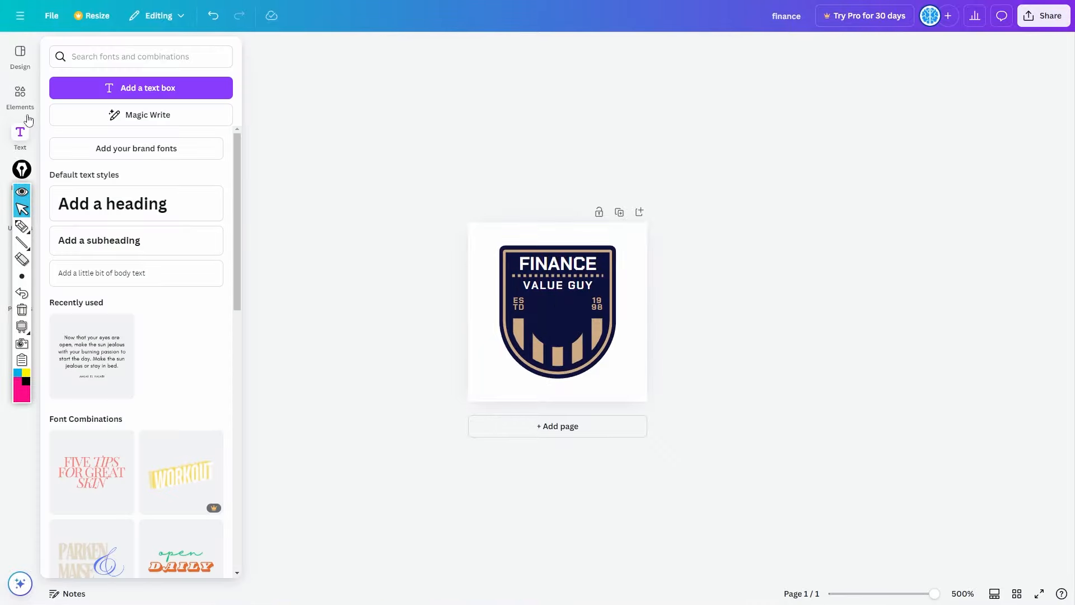
# Search the elements library for "money icon" and show all matching graphics
pyautogui.moveTo(27, 97)
pyautogui.click(118, 52)
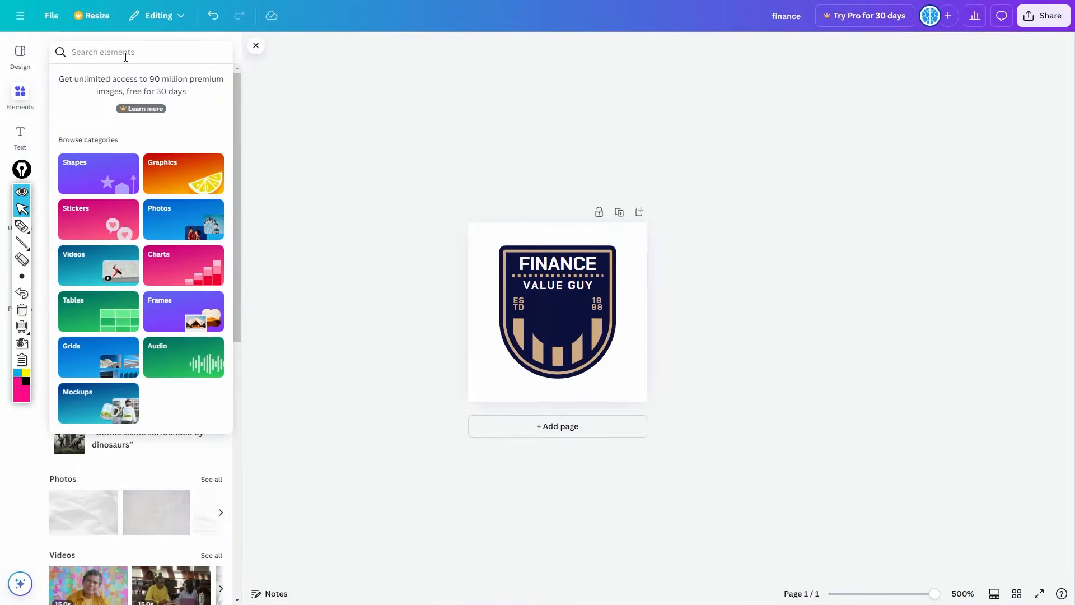
pyautogui.write('money')
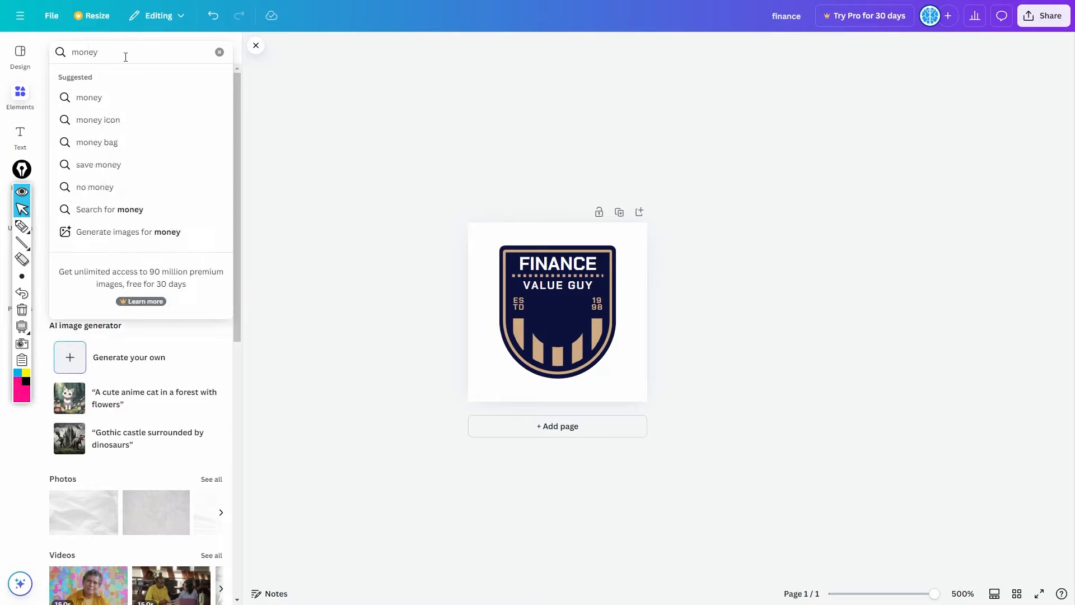
pyautogui.click(141, 119)
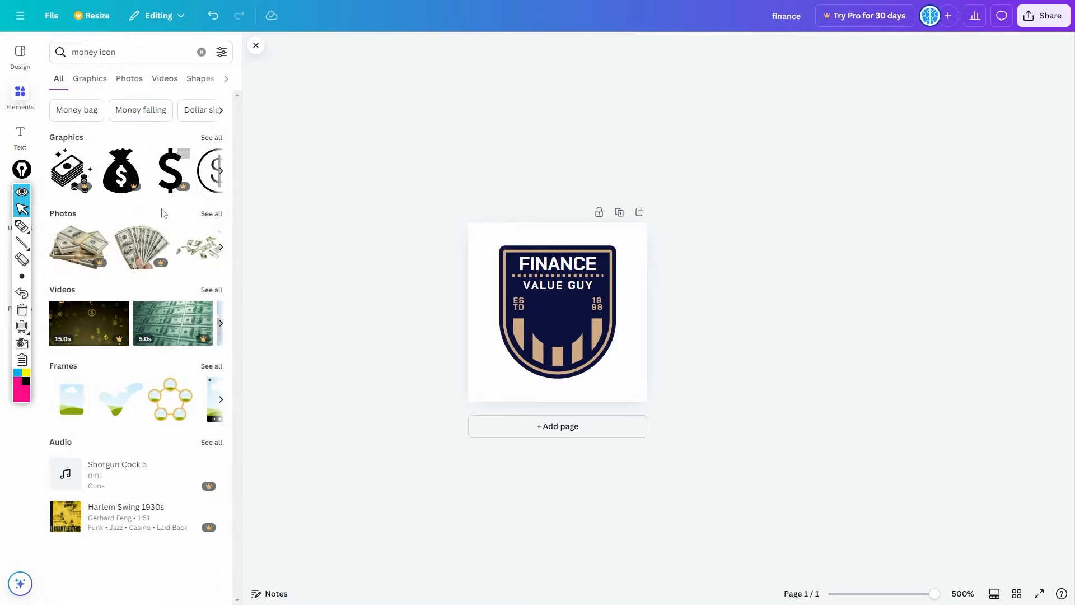
pyautogui.click(212, 137)
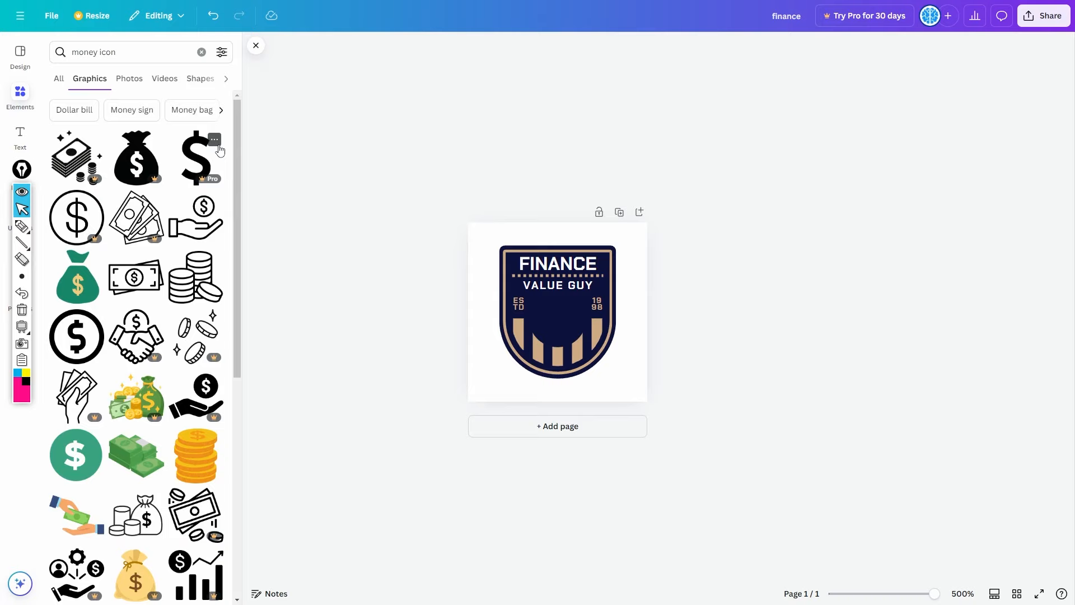
# Add the free money bag graphic with a dollar sign to the centre of the badge
pyautogui.scroll(-10, 136, 315)
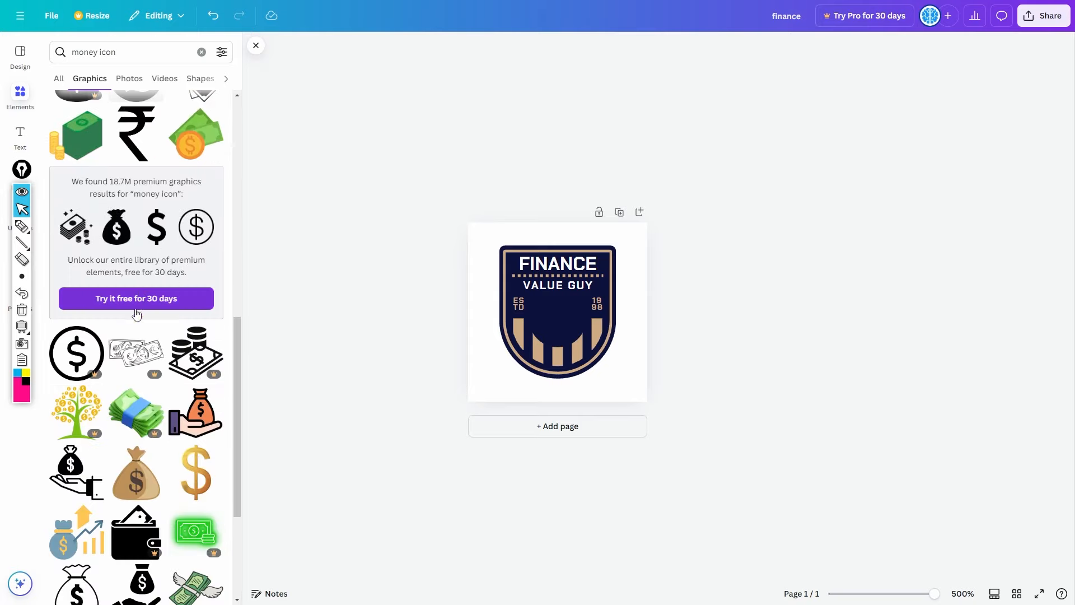
pyautogui.scroll(-10, 136, 315)
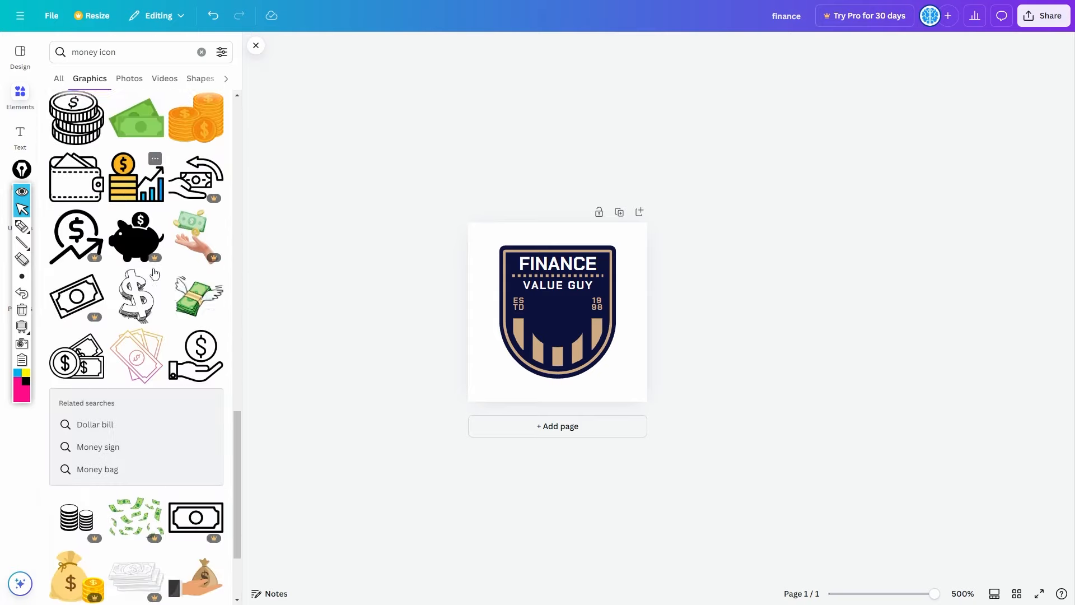
pyautogui.scroll(-8, 155, 273)
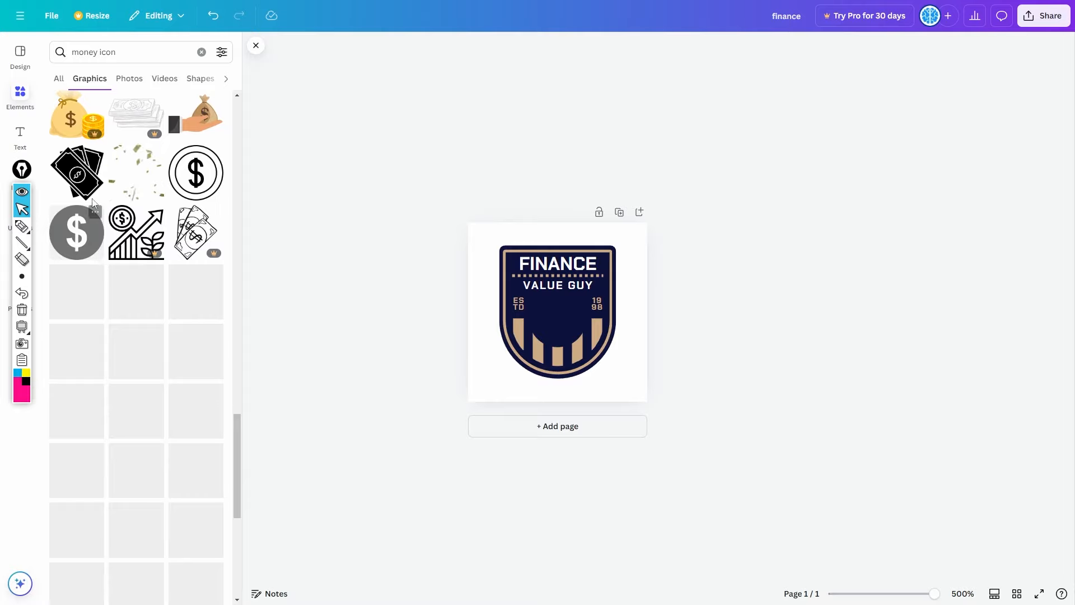
pyautogui.scroll(-2, 209, 238)
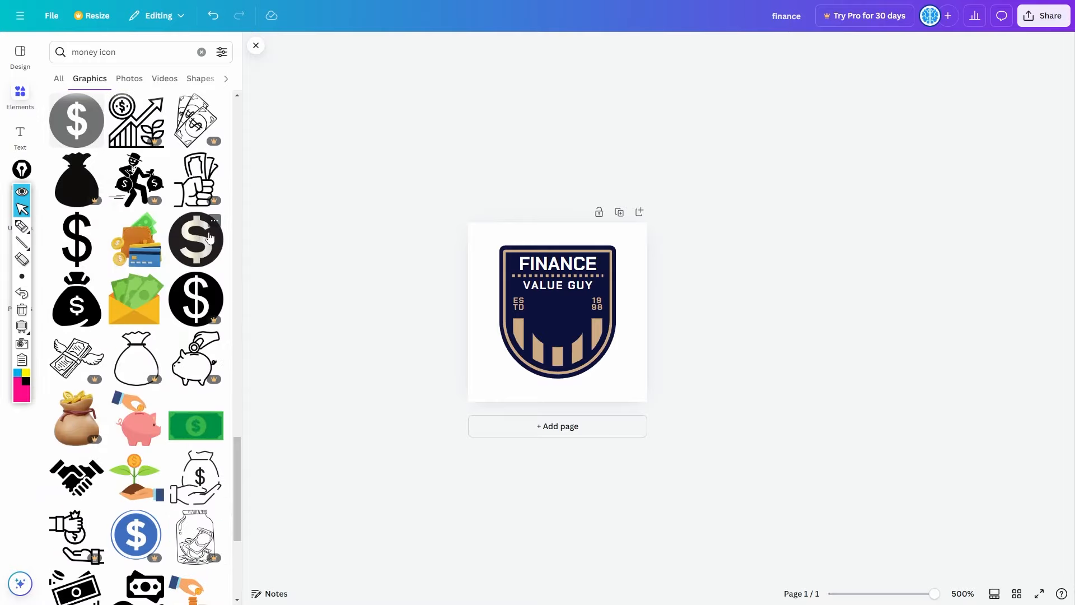
pyautogui.moveTo(209, 238); pyautogui.dragTo(575, 326)
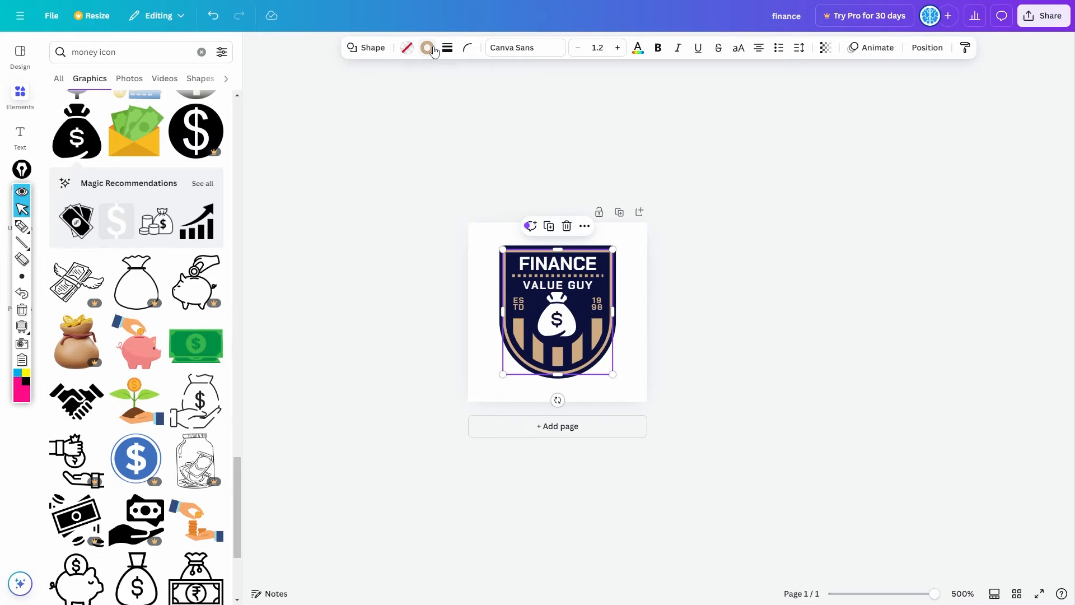
# Change the badge's tan inner border to the solid red default colour
pyautogui.click(426, 47)
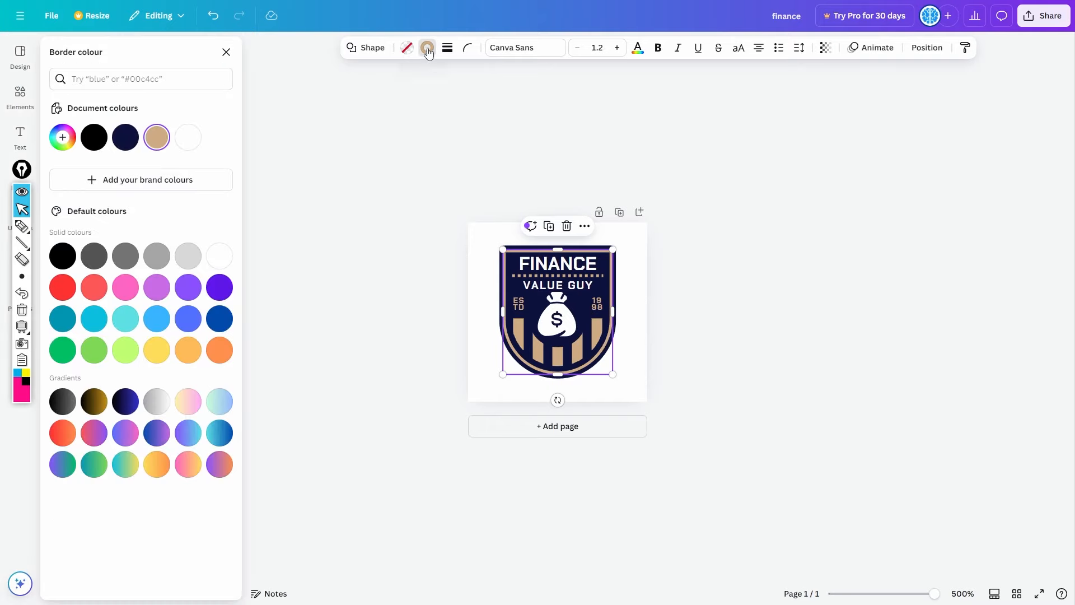
pyautogui.click(62, 287)
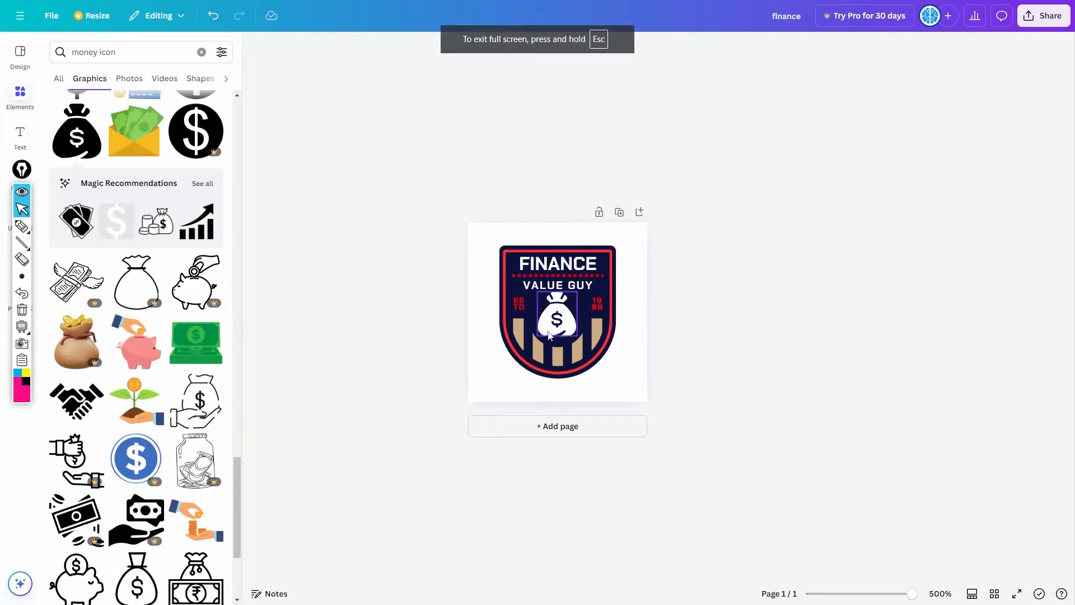
pyautogui.click(572, 363)
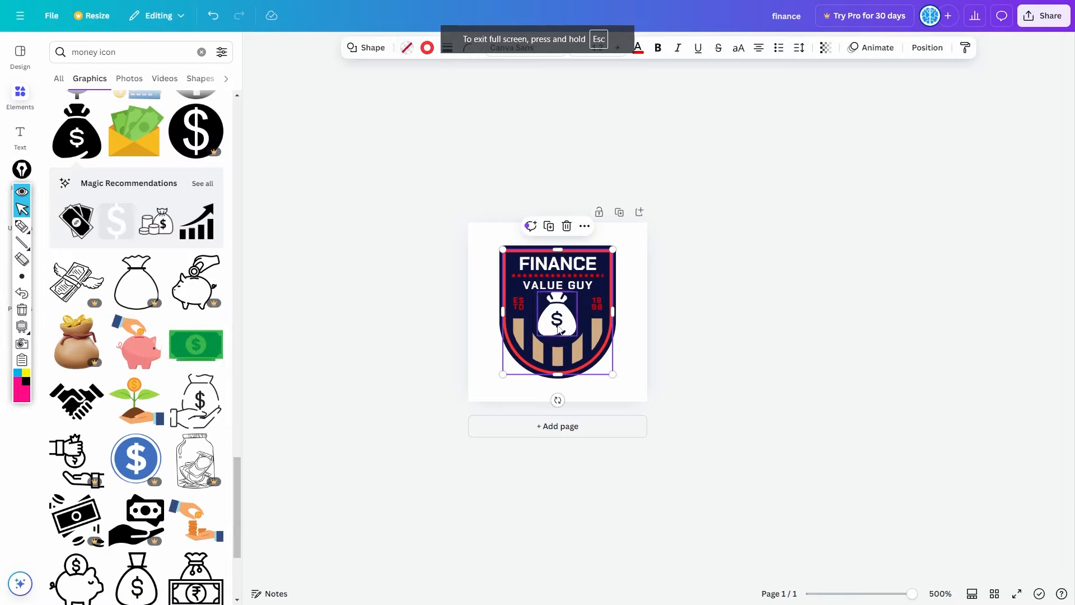
# Enlarge the white money bag and reposition it over the middle of the shield
pyautogui.click(563, 327)
pyautogui.moveTo(577, 338); pyautogui.dragTo(624, 365)
pyautogui.moveTo(567, 338); pyautogui.dragTo(545, 317)
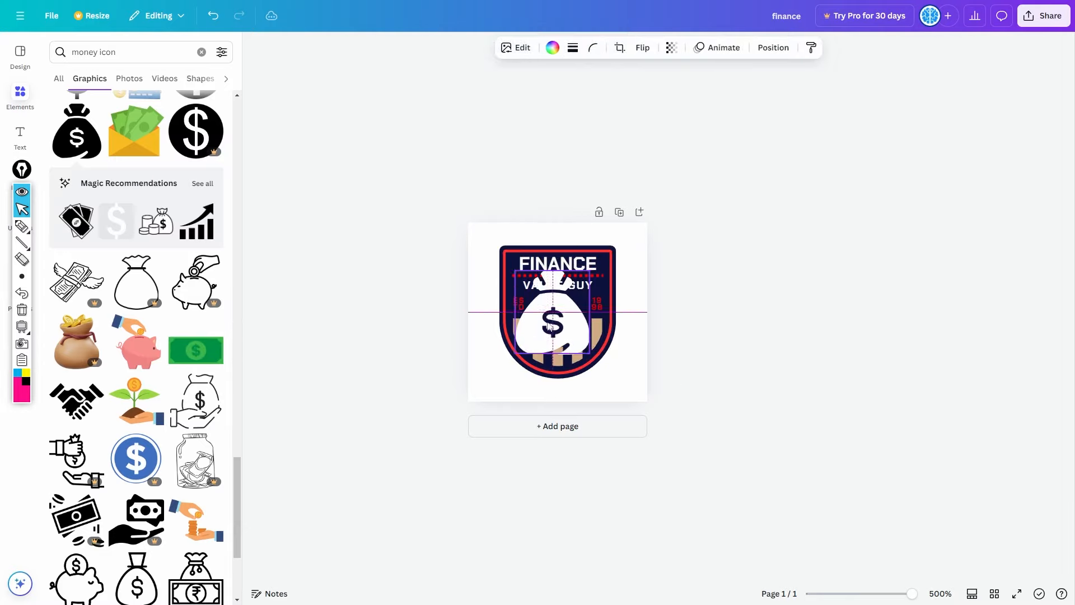
# Delete the ESTD 1998 texts and the VALUE GUY line from the badge, undoing the extra deletion
pyautogui.click(521, 304)
pyautogui.press('Delete')
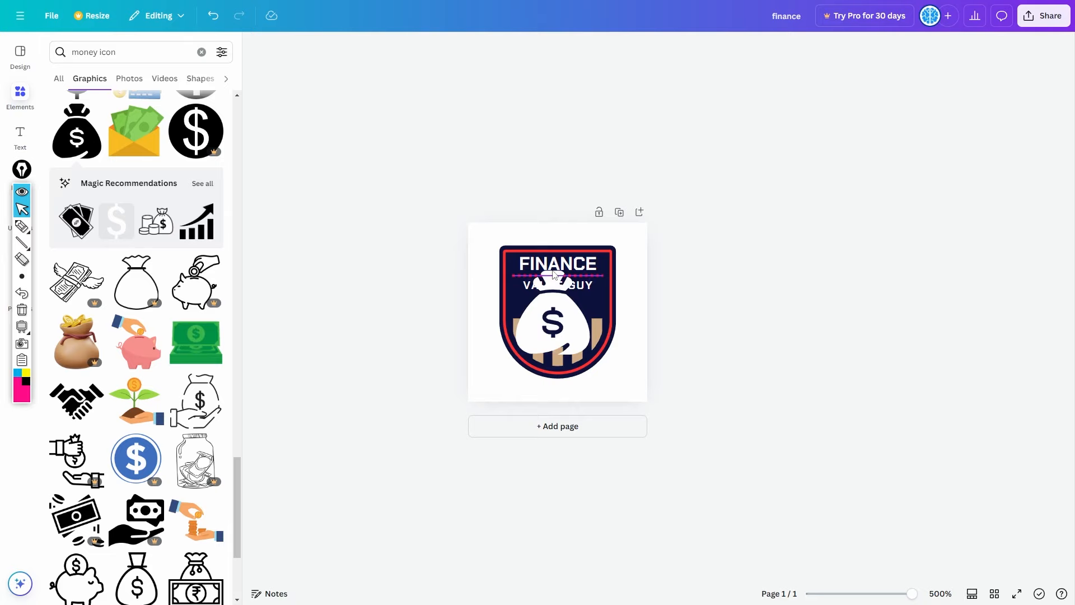
pyautogui.click(585, 287)
pyautogui.press('Delete')
pyautogui.click(572, 308)
pyautogui.press('Delete')
pyautogui.hotkey('ctrl', 'z')
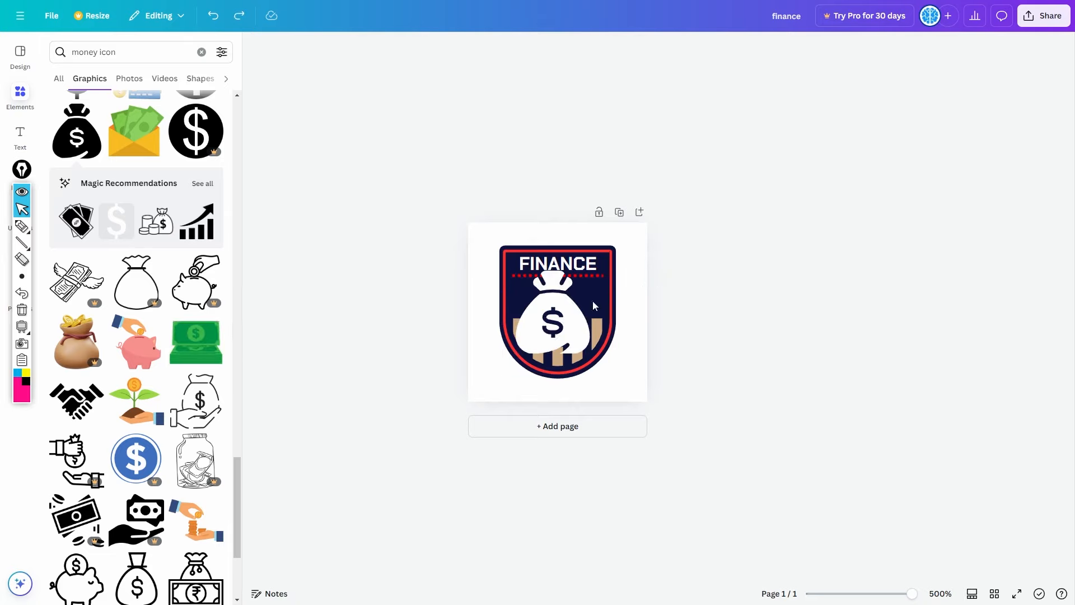
# Shrink the money bag towards the shield's lower part and delete the dotted line and FINANCE heading
pyautogui.moveTo(563, 321); pyautogui.dragTo(577, 341)
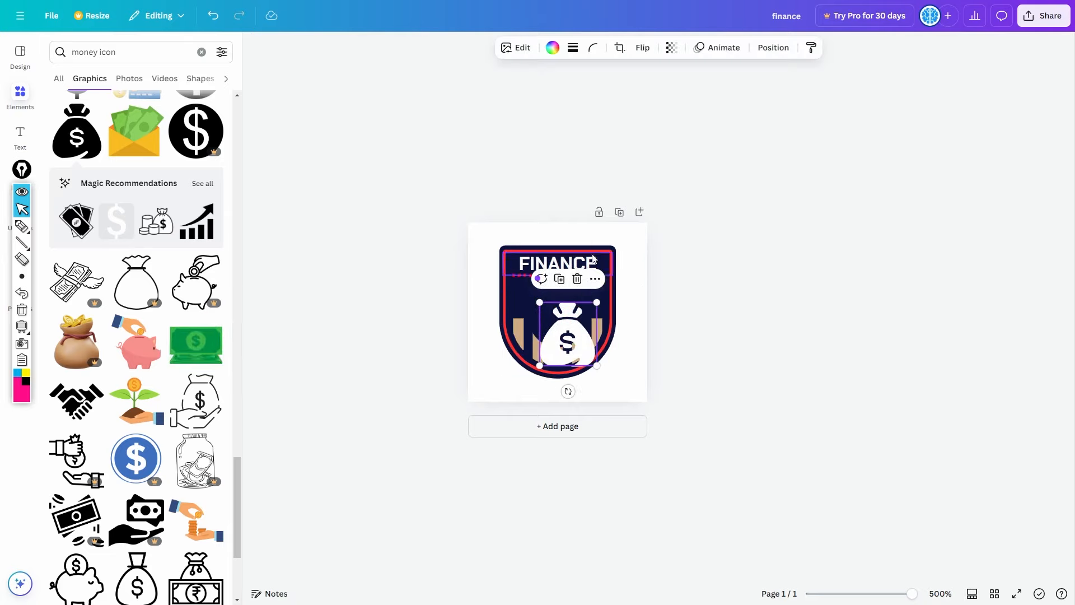
pyautogui.click(583, 264)
pyautogui.click(575, 274)
pyautogui.press('Delete')
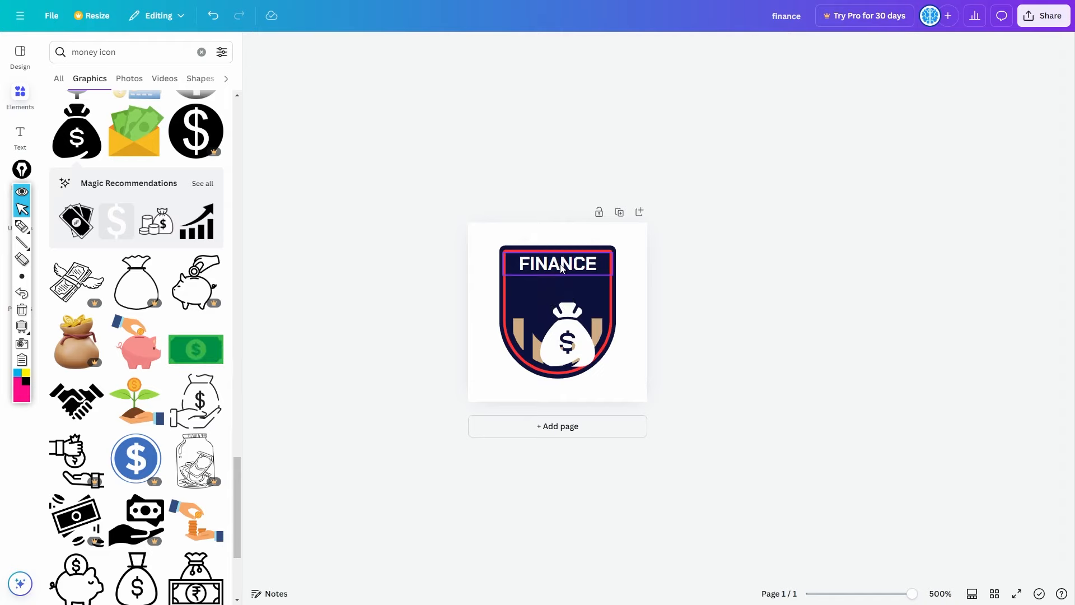
pyautogui.click(563, 266)
pyautogui.press('Delete')
# Enlarge the money bag and centre it and the red border shape inside the navy shield
pyautogui.moveTo(569, 338); pyautogui.dragTo(595, 320)
pyautogui.moveTo(571, 303); pyautogui.dragTo(570, 317)
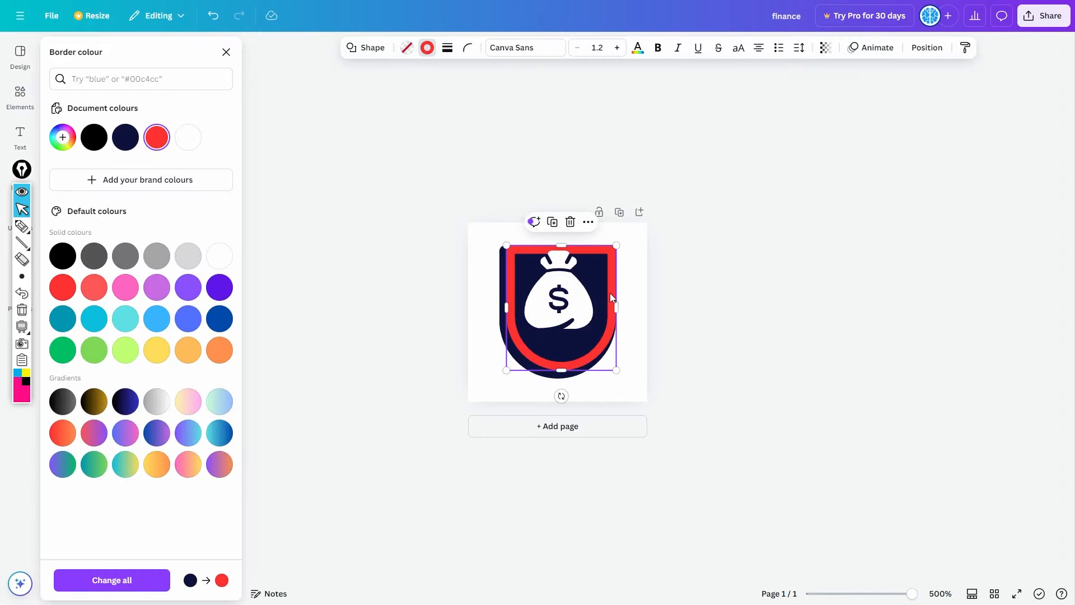
pyautogui.moveTo(610, 293); pyautogui.dragTo(569, 312)
pyautogui.click(568, 318)
pyautogui.click(693, 258)
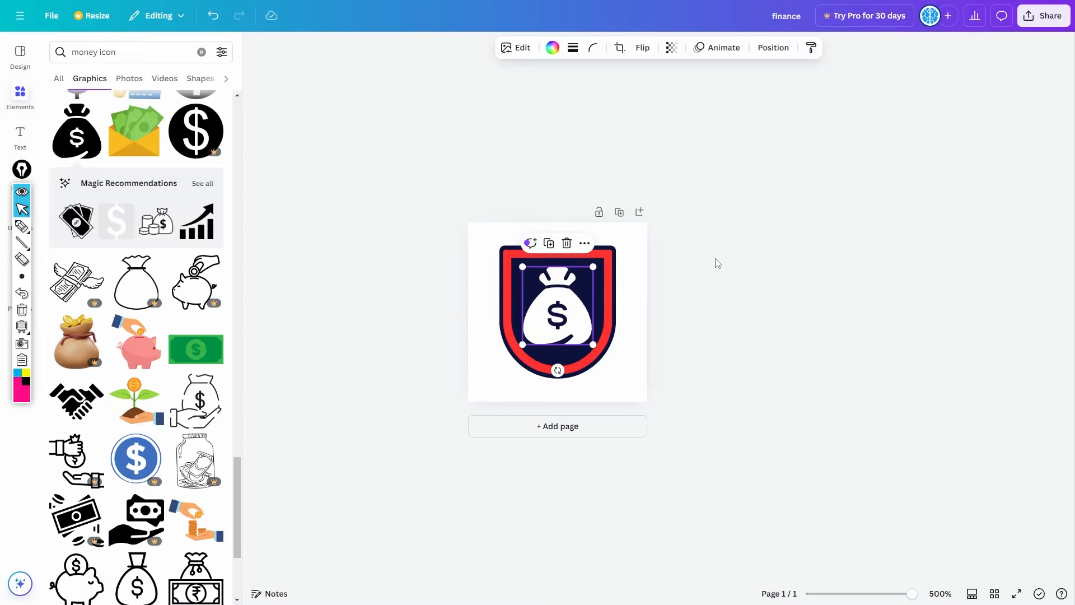
pyautogui.click(715, 259)
pyautogui.click(562, 323)
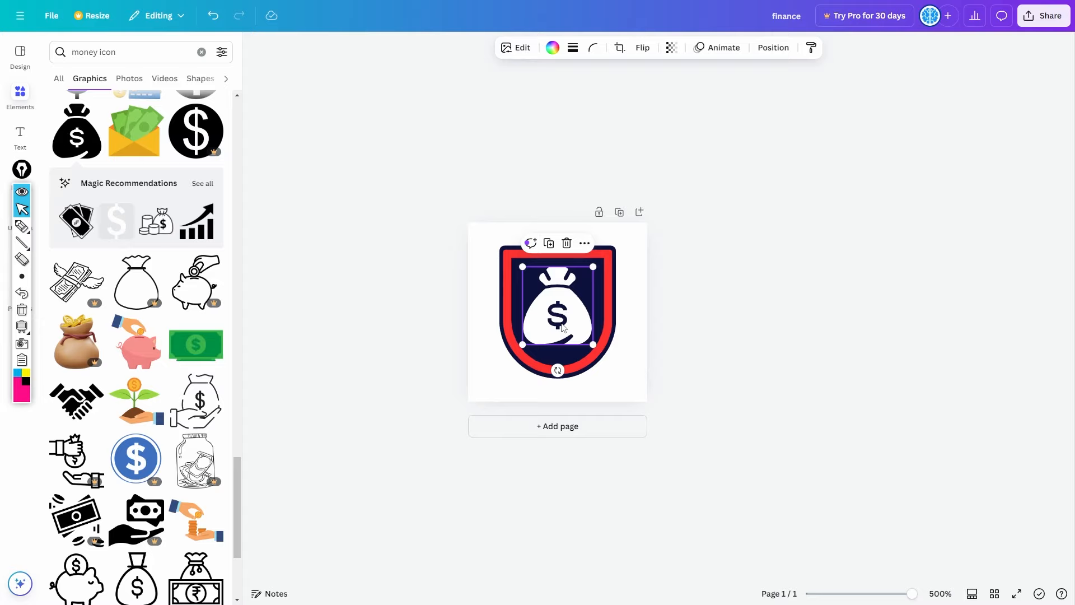
pyautogui.click(657, 233)
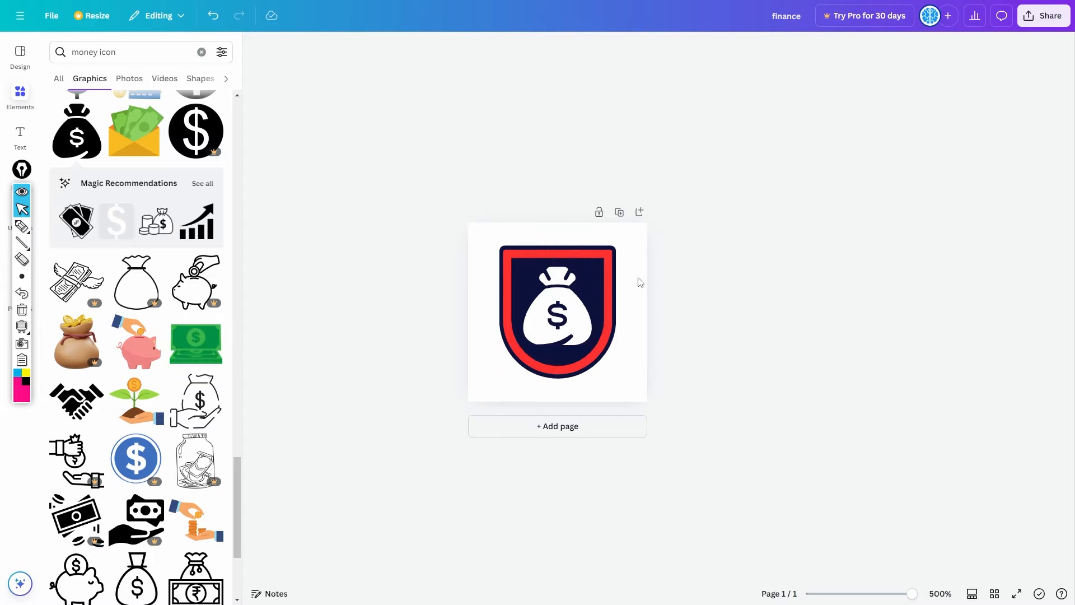
# Recolour the money bag with the red document colour used by the shield's border
pyautogui.click(565, 312)
pyautogui.click(553, 49)
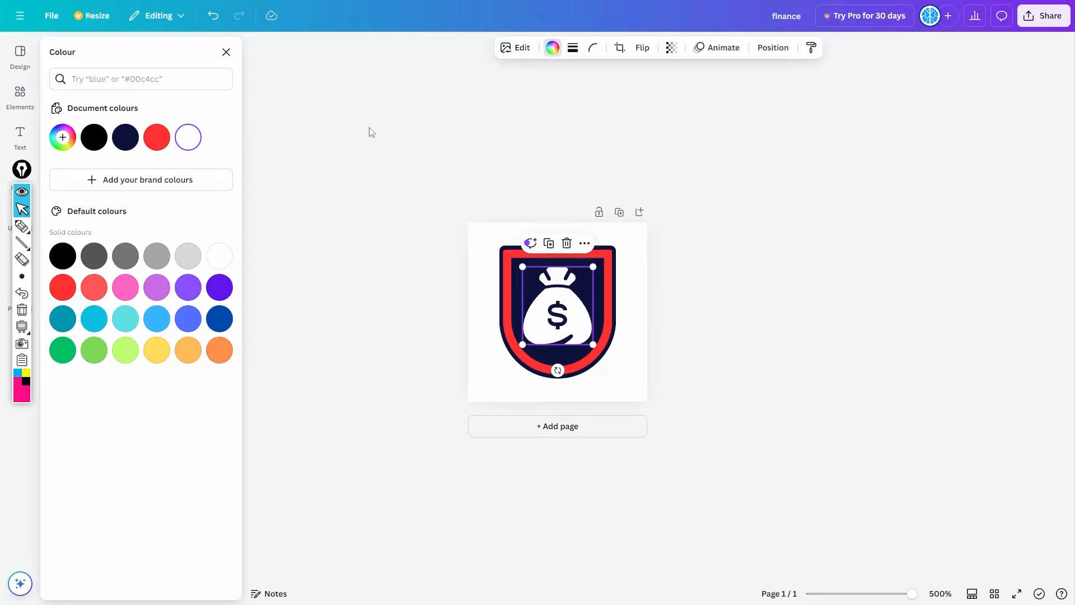
pyautogui.click(157, 139)
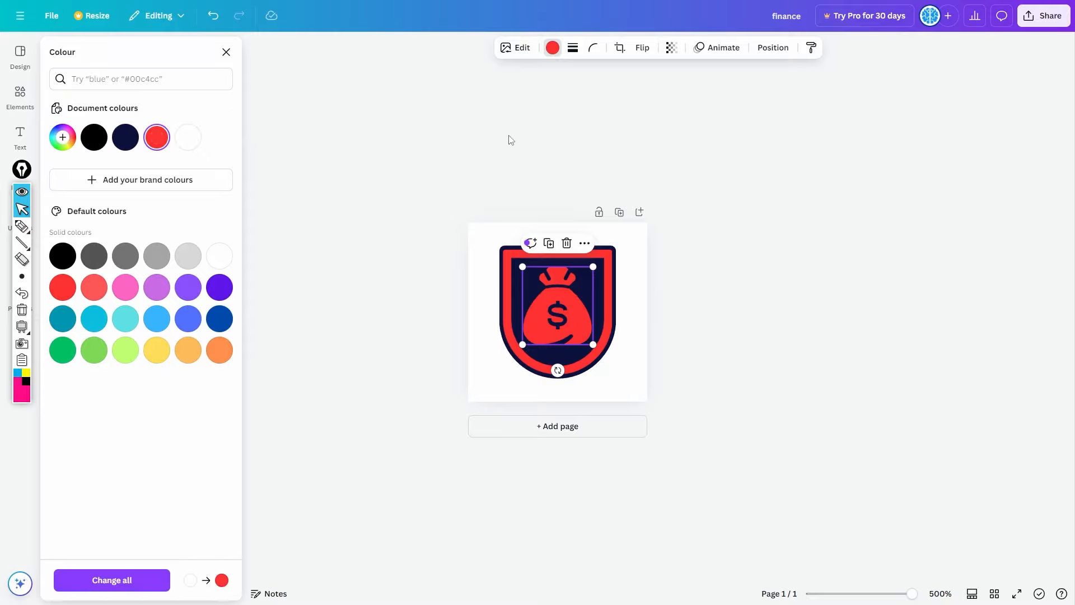
pyautogui.press('Escape')
pyautogui.click(618, 292)
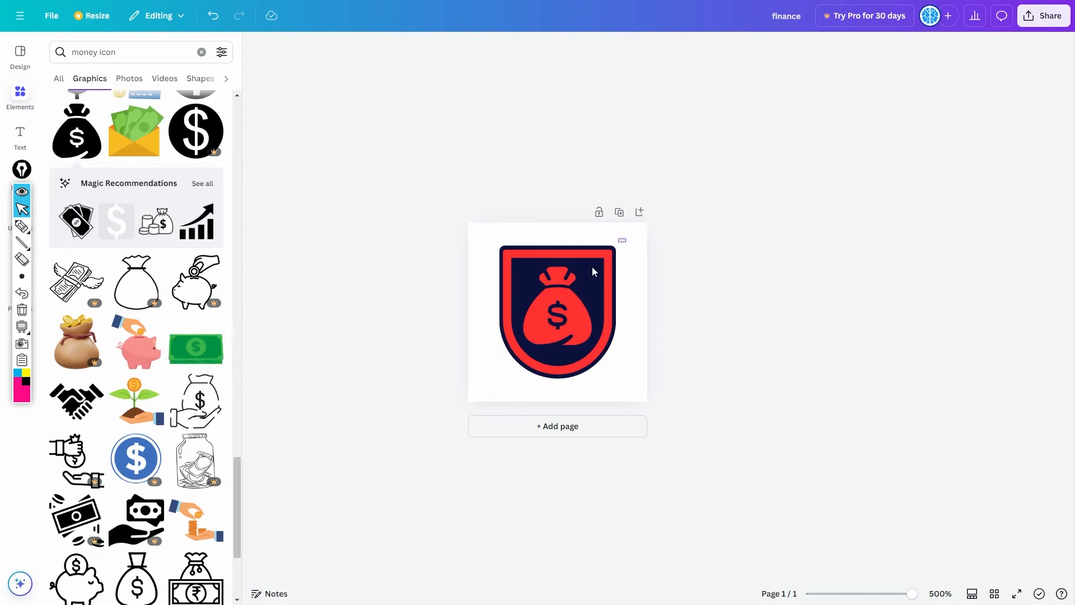
# Enlarge the whole badge with all its elements so it nearly fills the page and sits centred
pyautogui.hotkey('ctrl', 'a')
pyautogui.moveTo(618, 380); pyautogui.dragTo(598, 364)
pyautogui.click(706, 296)
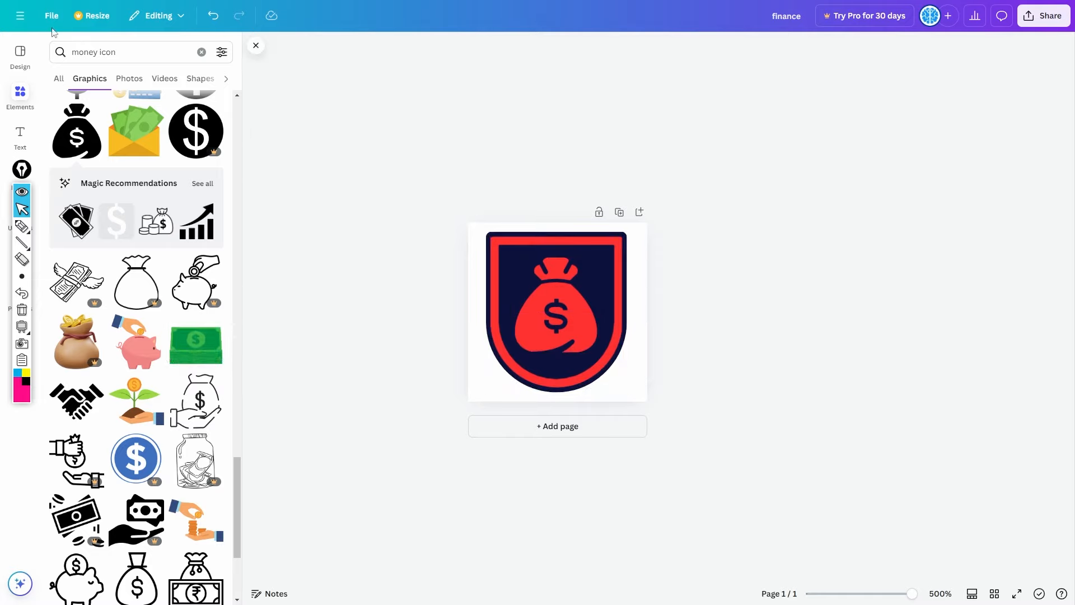
pyautogui.click(531, 311)
pyautogui.click(373, 174)
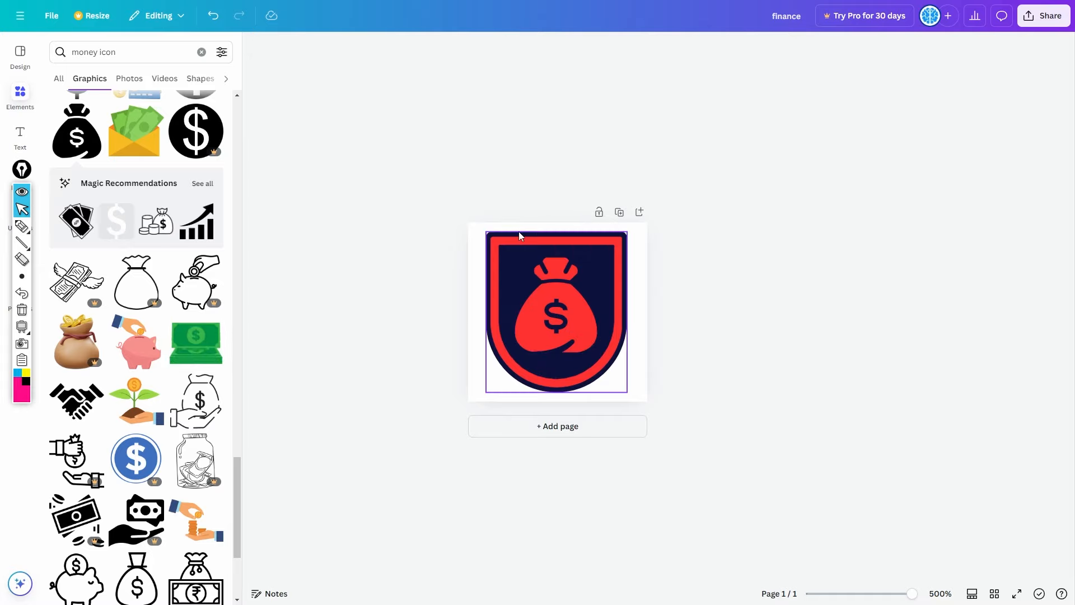
# Download the red badge as a PNG at 64 × 64 px, dismissing the upgrade offer
pyautogui.click(52, 17)
pyautogui.click(95, 270)
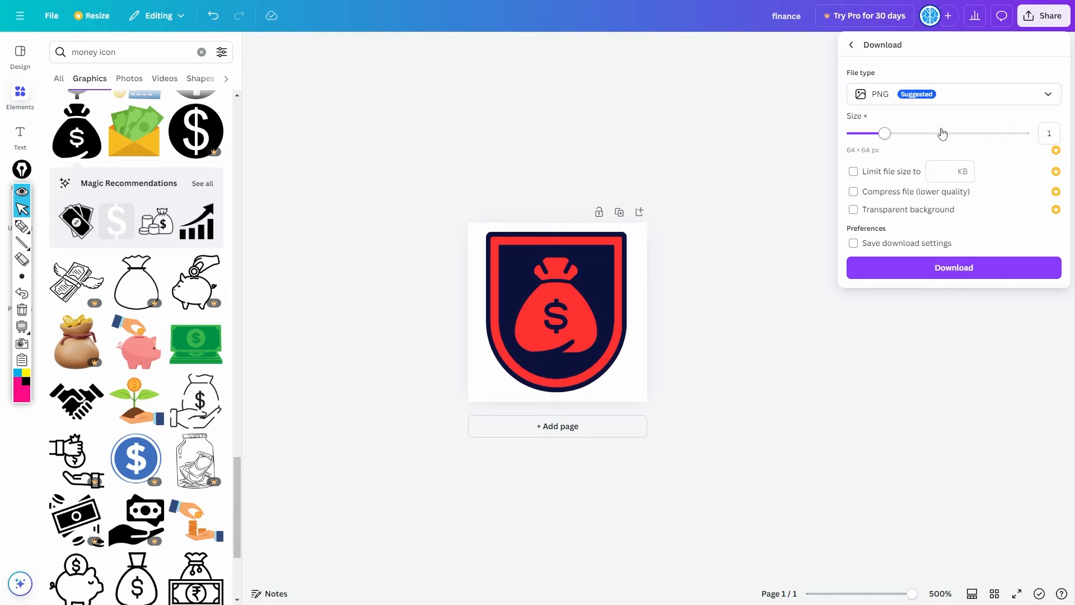
pyautogui.click(882, 133)
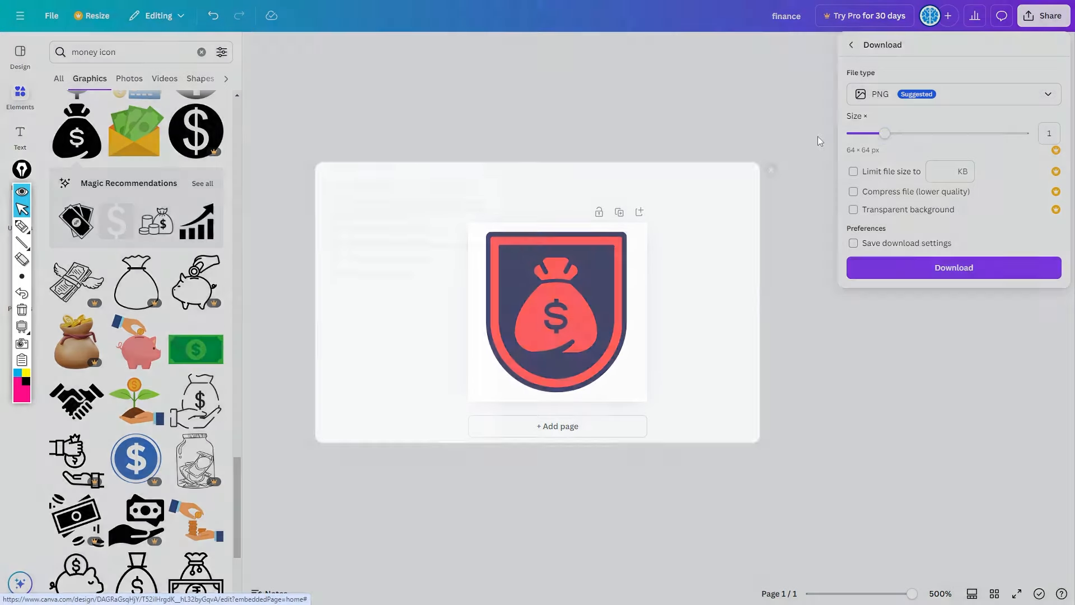
pyautogui.click(814, 145)
pyautogui.click(51, 15)
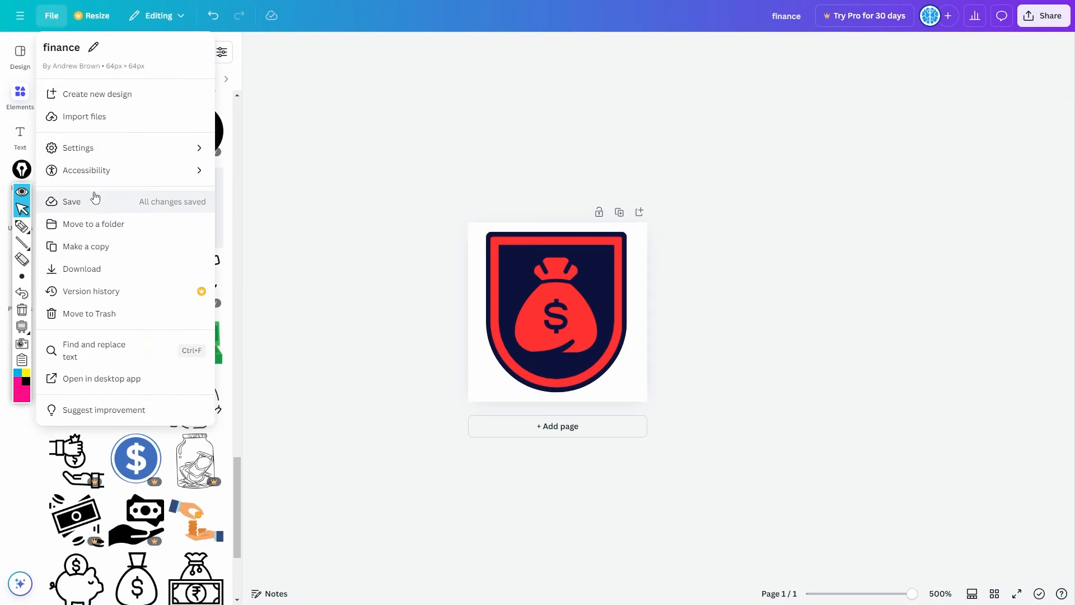
pyautogui.click(95, 270)
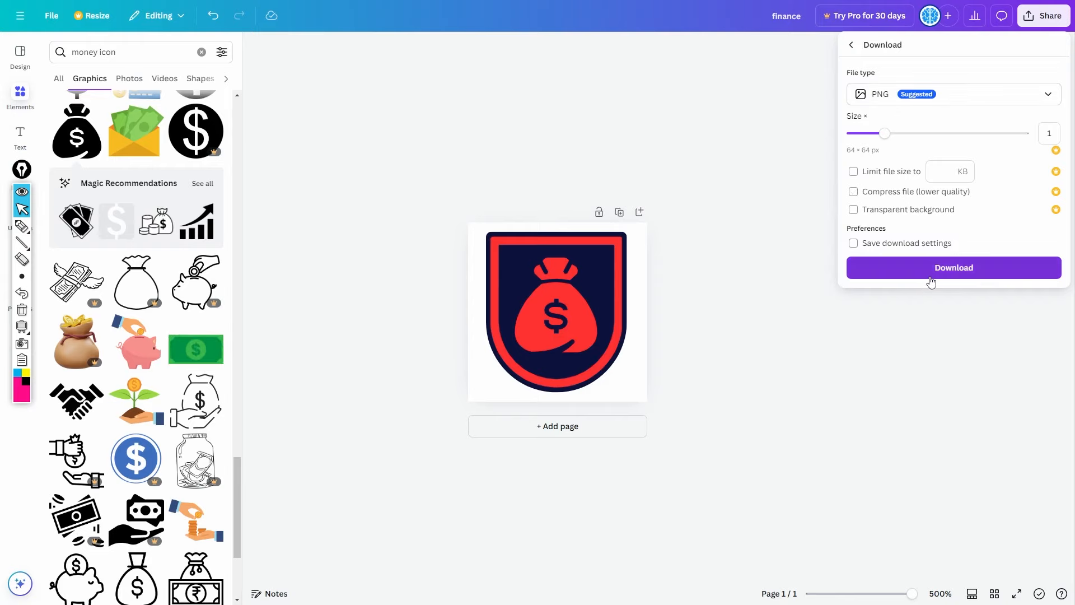
pyautogui.click(932, 280)
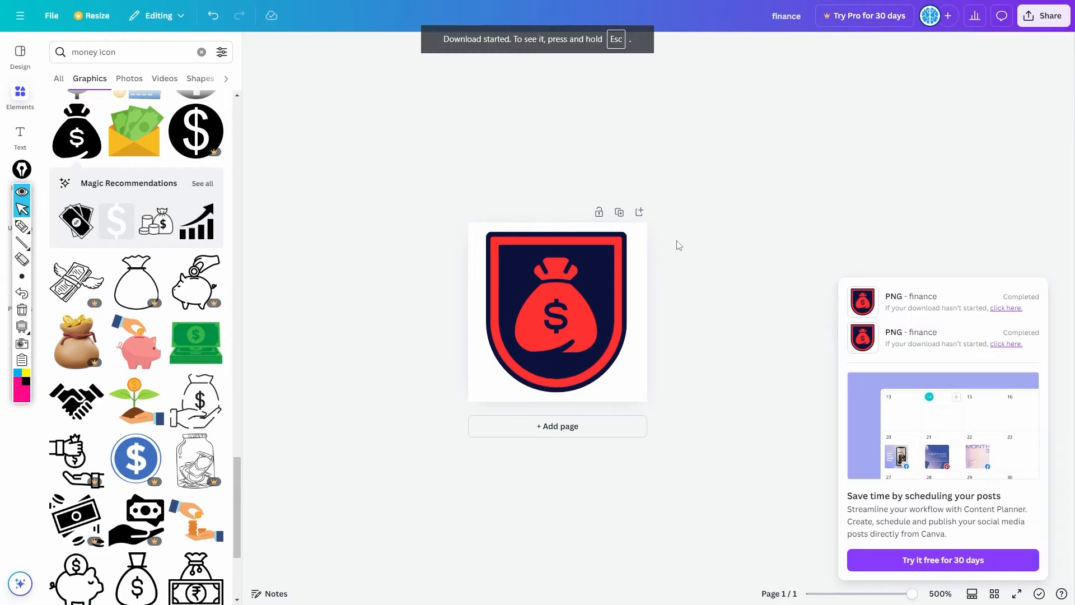
# Recolour the shield's inner border and the money bag from the red scheme to light green
pyautogui.click(620, 270)
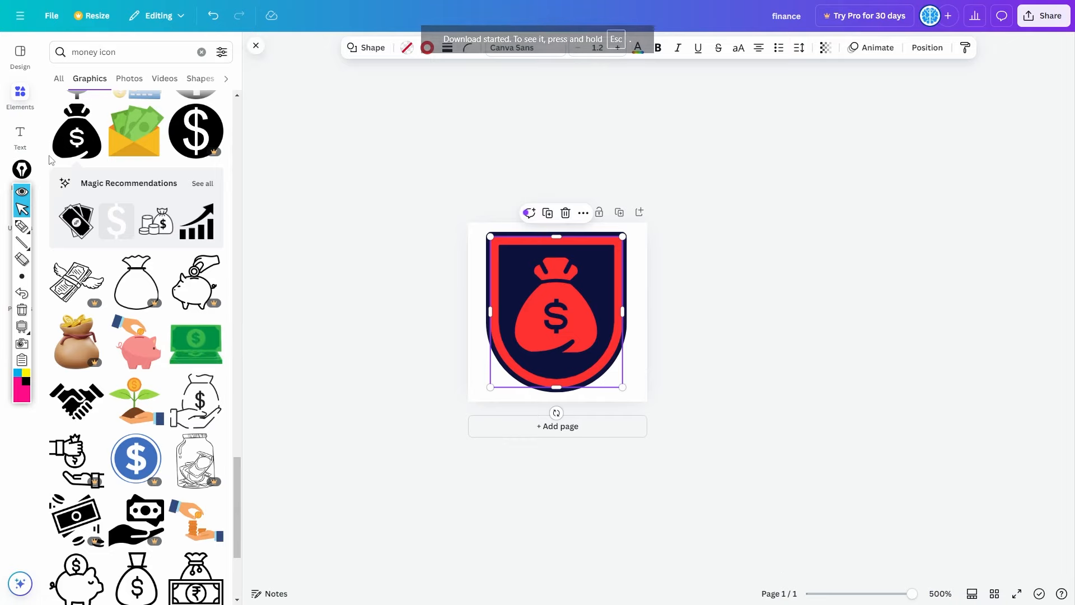
pyautogui.click(427, 47)
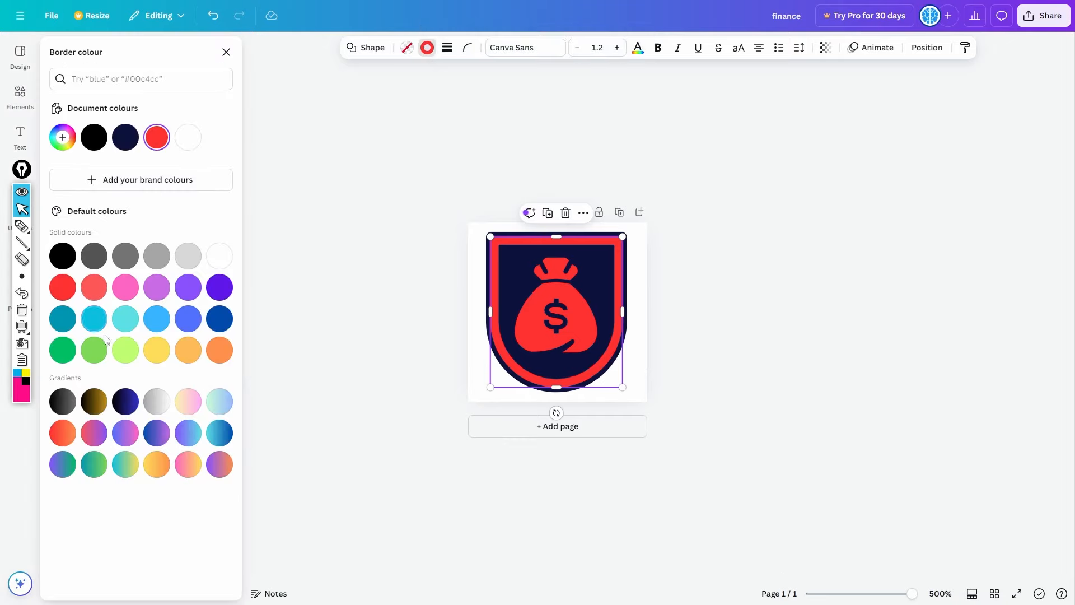
pyautogui.click(94, 350)
pyautogui.click(553, 338)
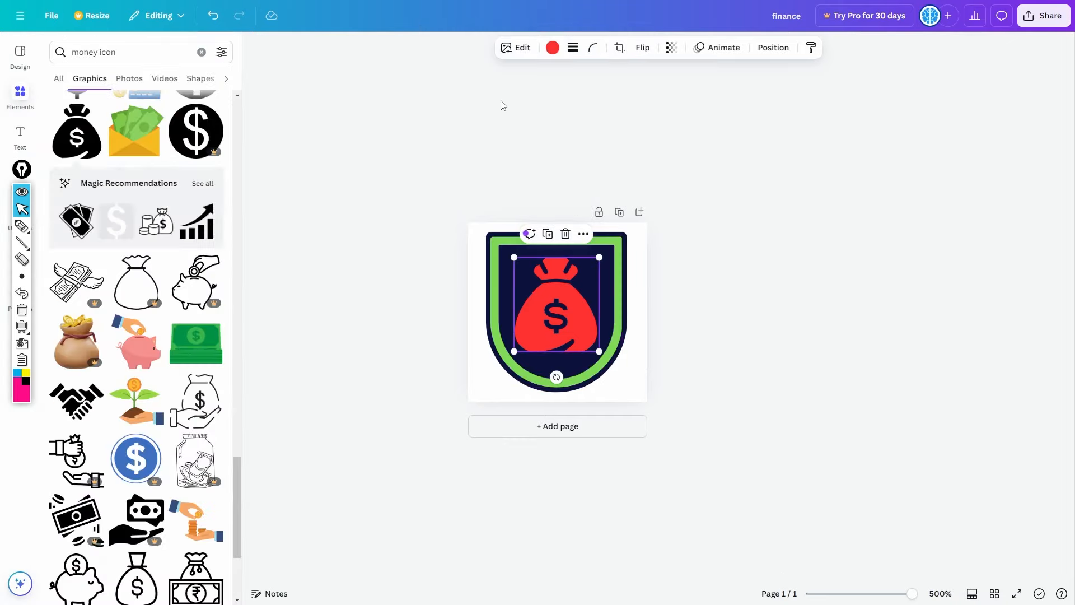
pyautogui.click(553, 47)
pyautogui.click(157, 138)
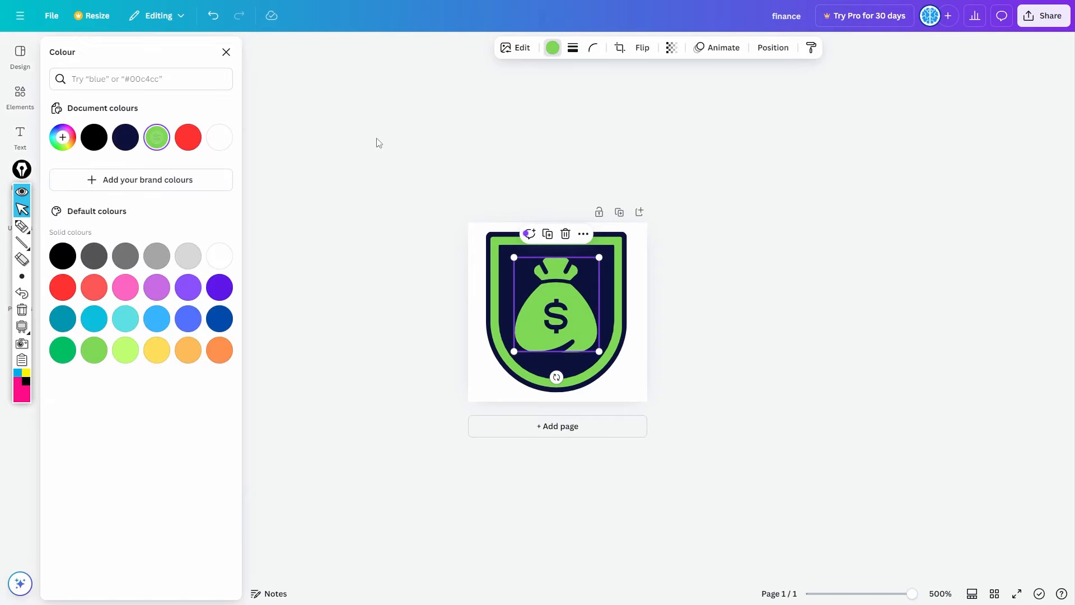
pyautogui.click(500, 90)
pyautogui.click(705, 183)
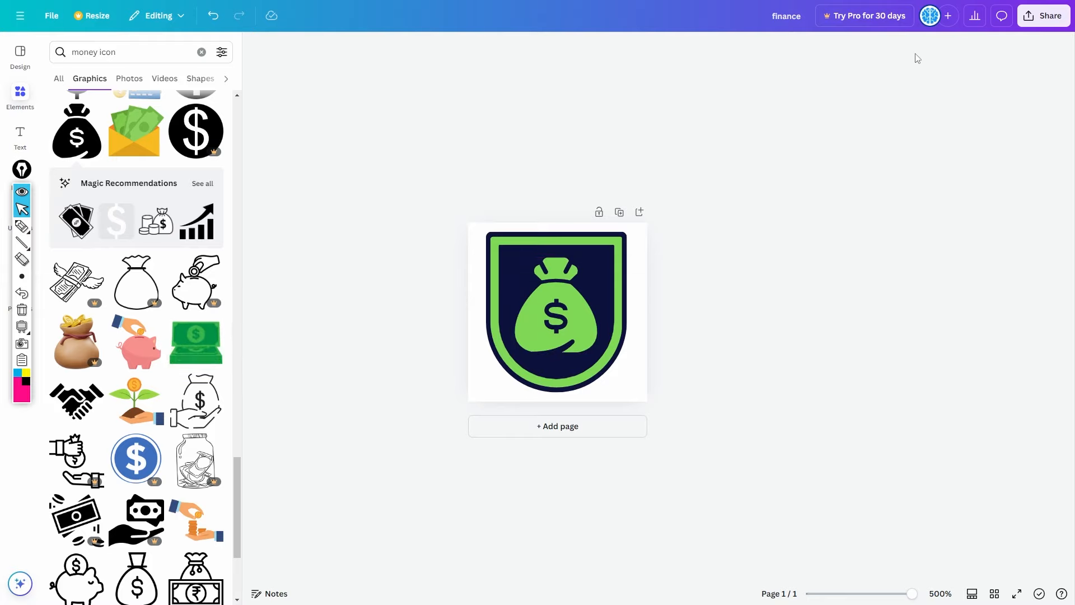
# Download the green version of the badge as a PNG
pyautogui.click(48, 21)
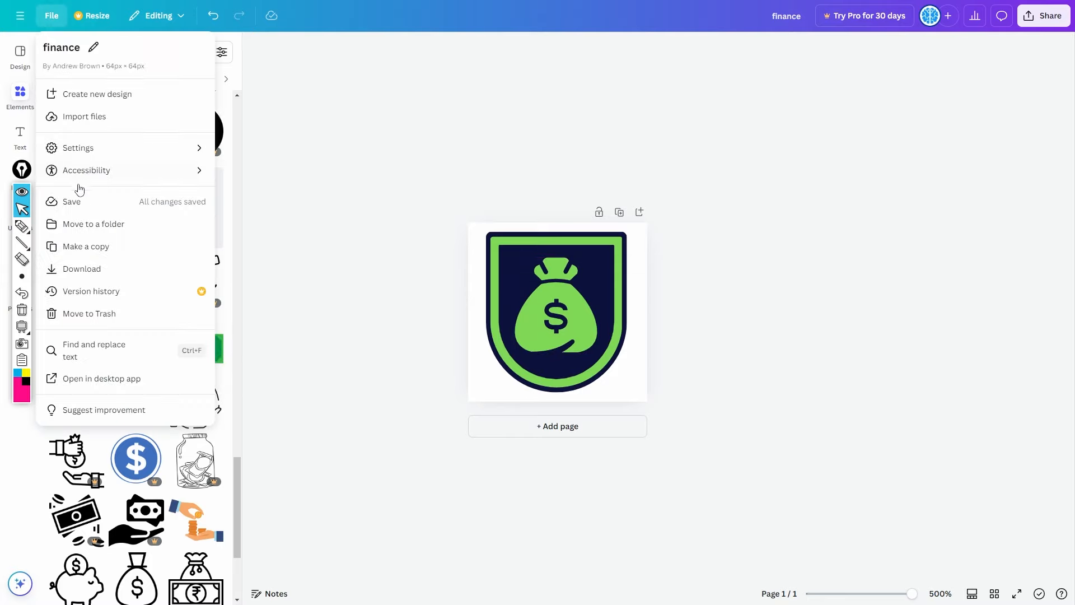
pyautogui.click(130, 267)
pyautogui.click(952, 266)
# Recolour the shield's inner border and the money bag yellow (#ffde59), after trying dark blue on the border
pyautogui.click(426, 49)
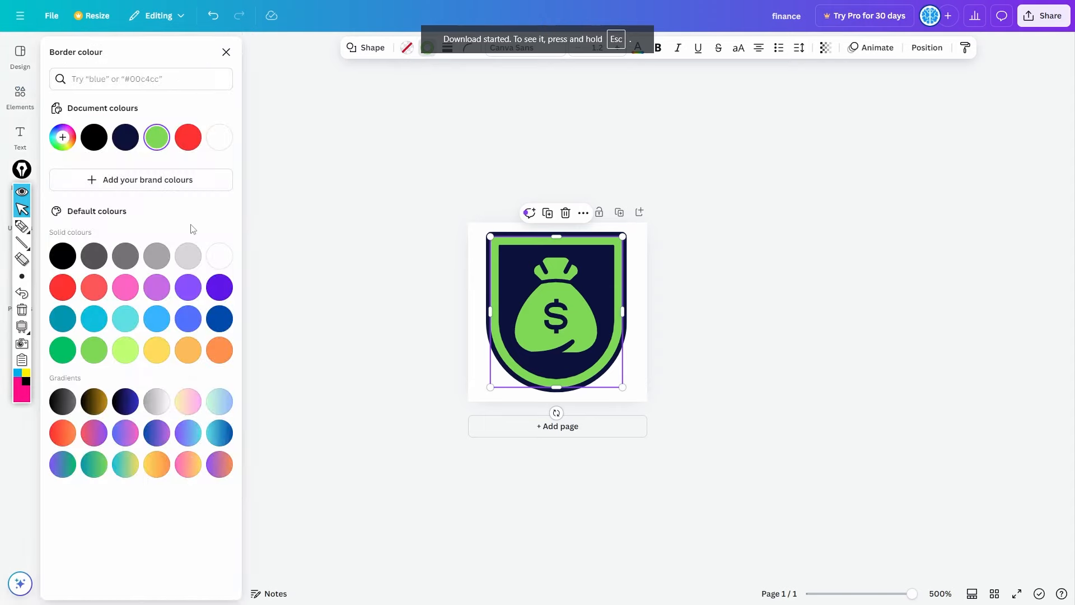
pyautogui.click(219, 319)
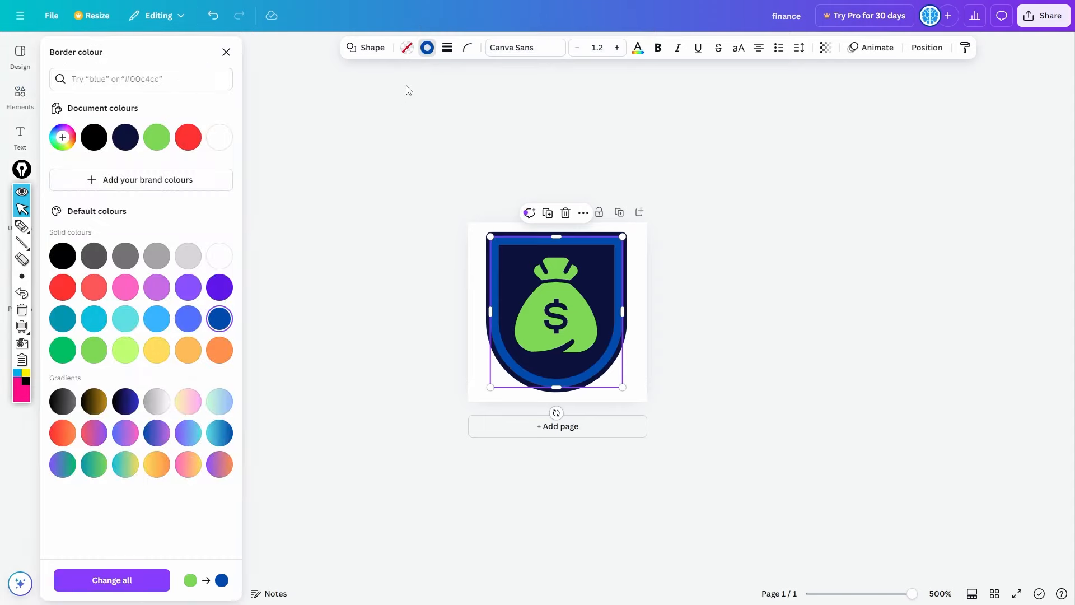
pyautogui.click(156, 348)
pyautogui.click(516, 297)
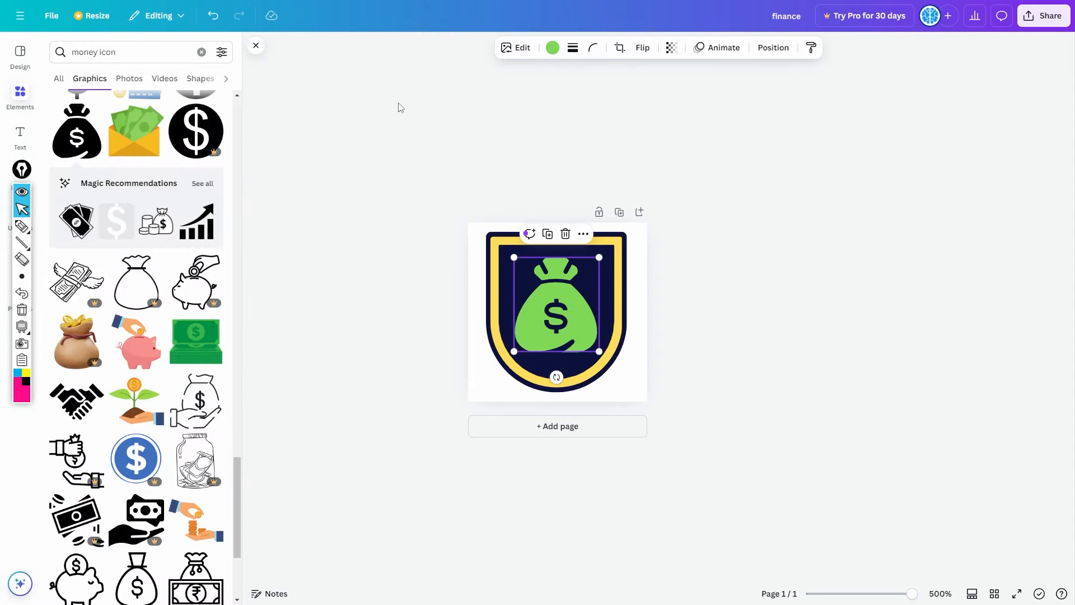
pyautogui.click(553, 48)
pyautogui.click(218, 138)
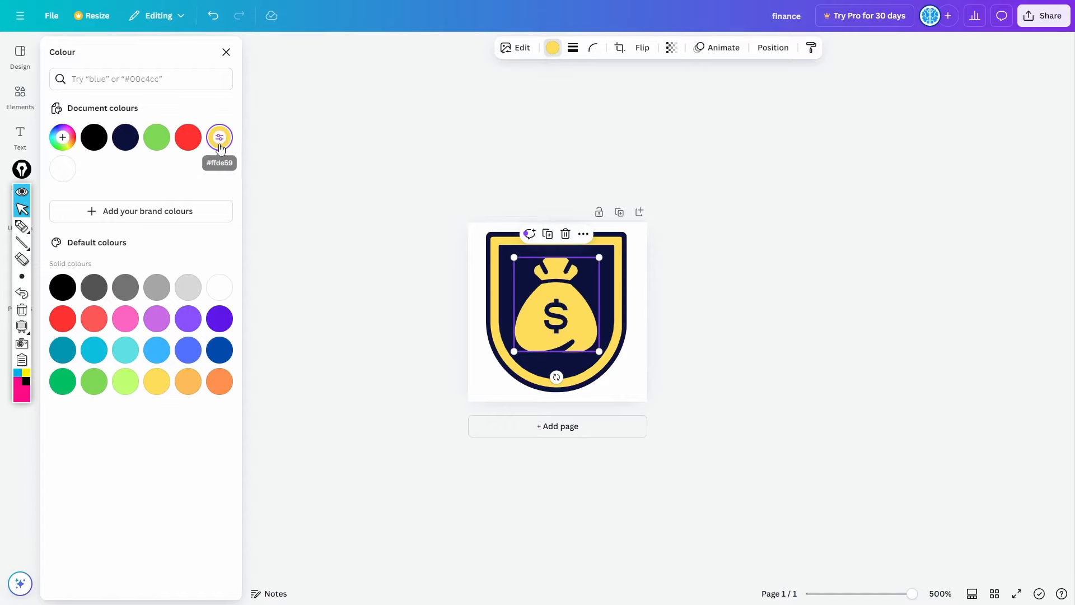
pyautogui.click(615, 308)
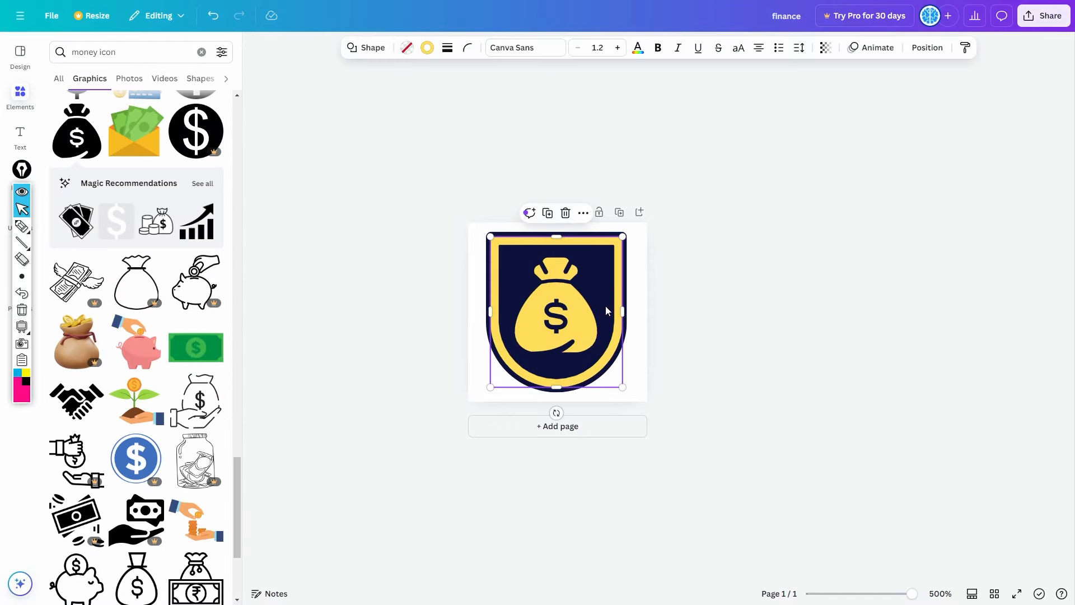
pyautogui.click(683, 295)
# Try two grey fills on the navy shield shape and undo these colour changes
pyautogui.click(625, 305)
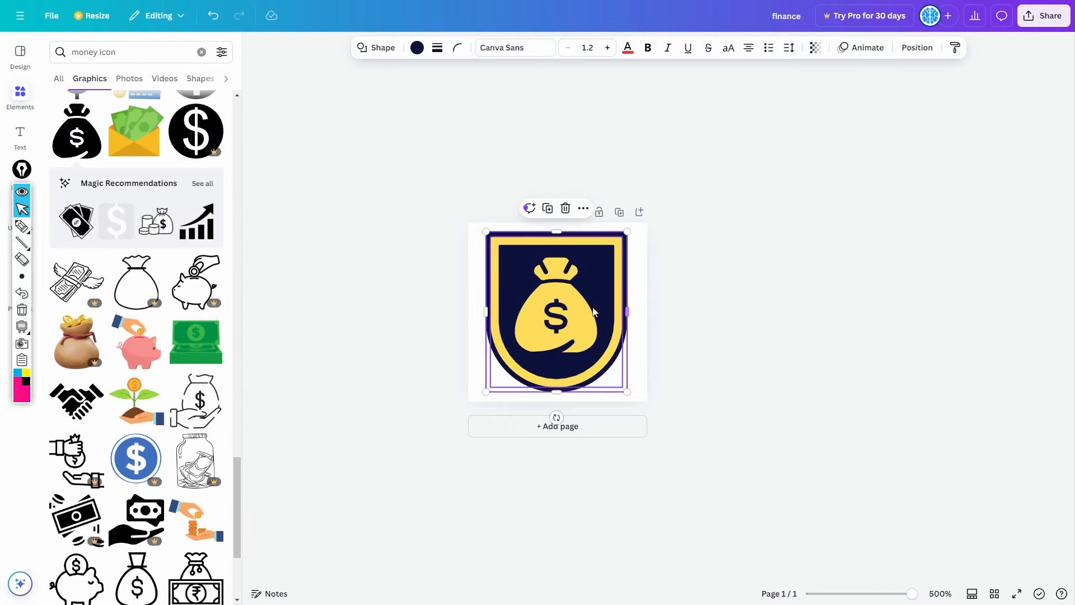
pyautogui.click(700, 265)
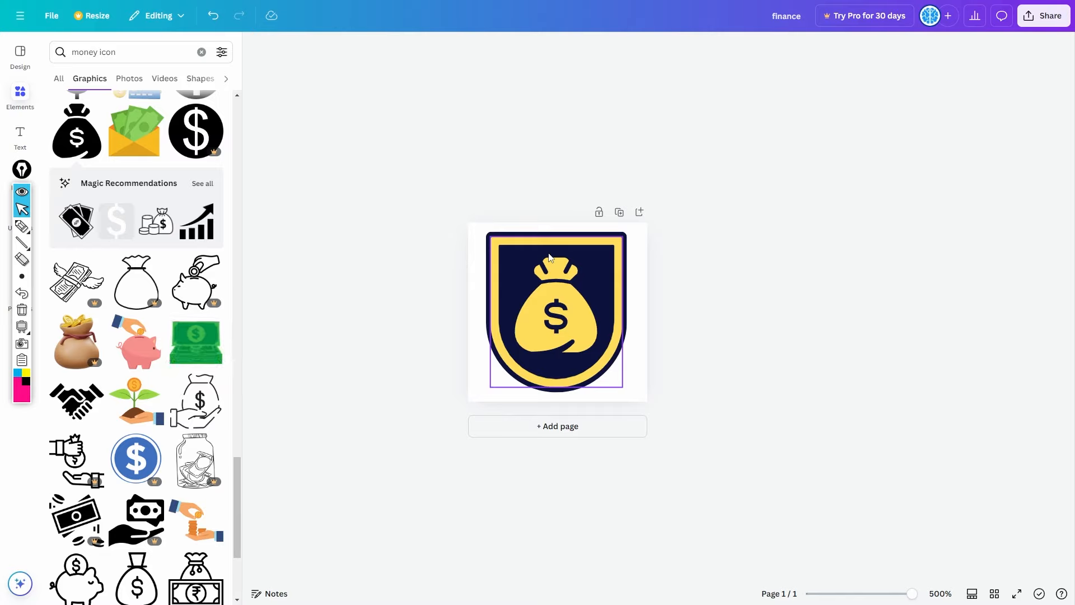
pyautogui.click(625, 287)
pyautogui.click(417, 48)
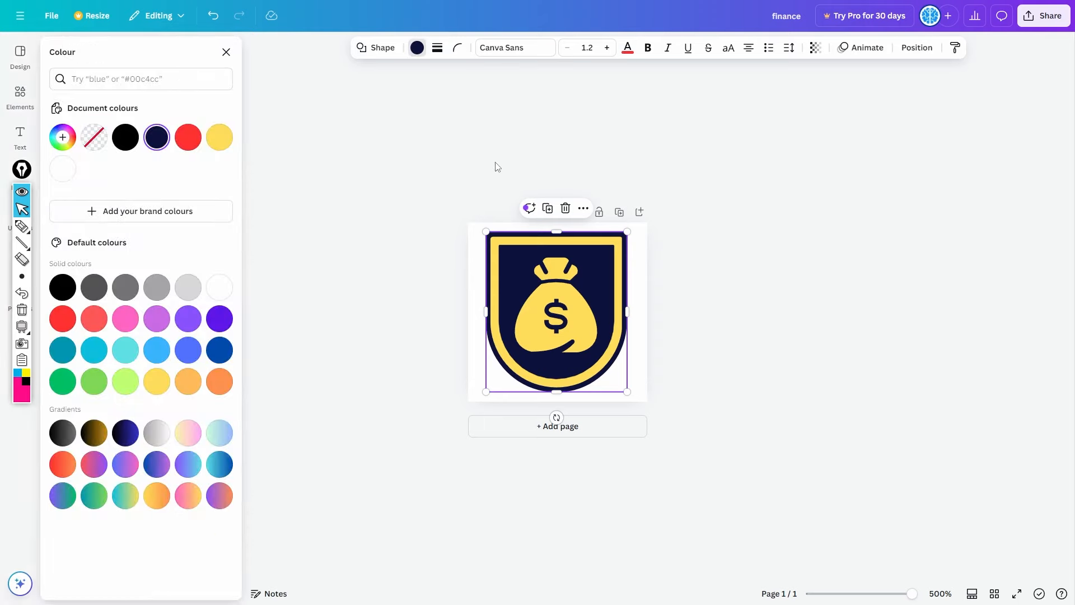
pyautogui.click(151, 290)
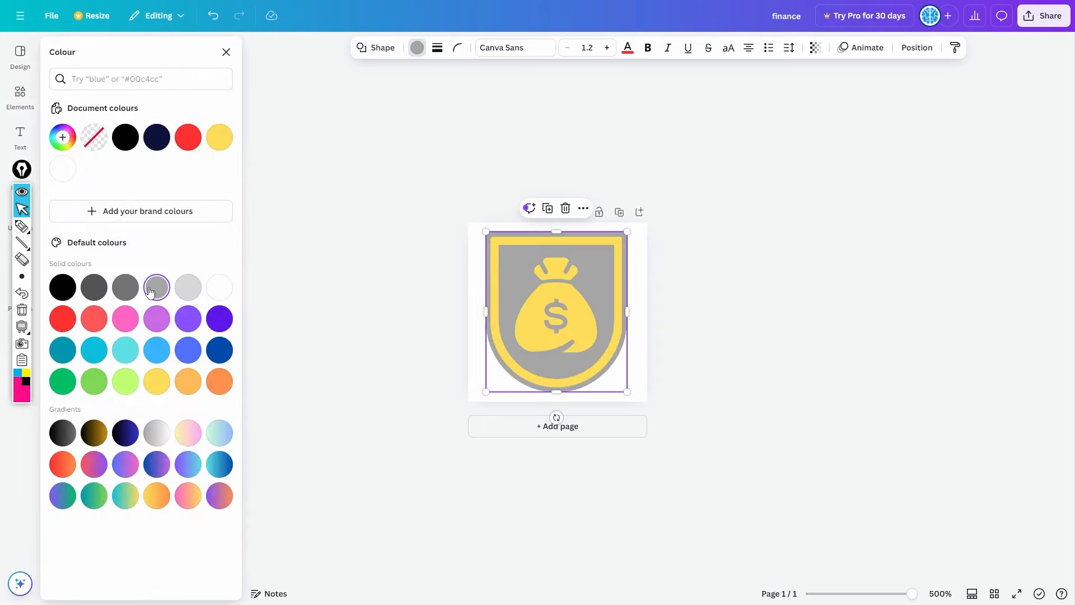
pyautogui.click(130, 291)
pyautogui.hotkey('ctrl', 'z')
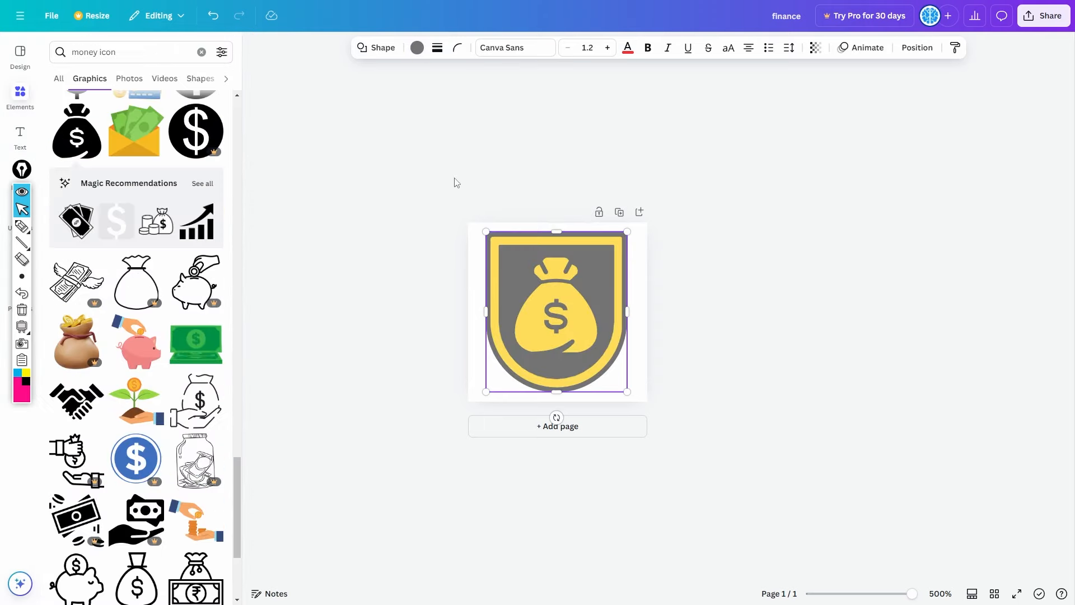
pyautogui.hotkey('ctrl', 'z')
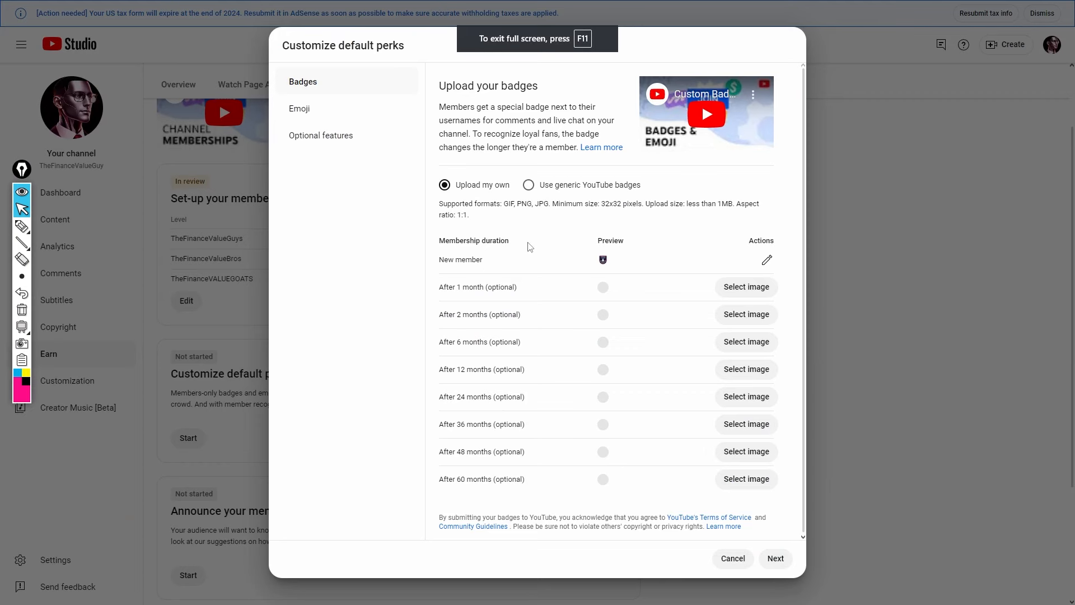
# In YouTube Studio, replace the New member badge with the red one and add green after 1 month and yellow after 2 months
pyautogui.click(766, 260)
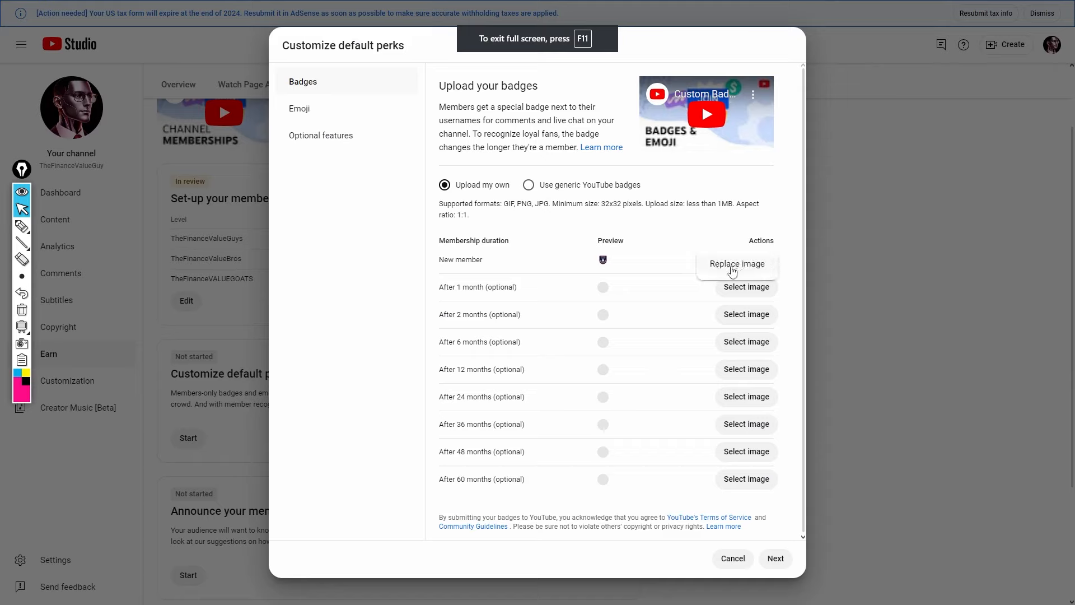
pyautogui.click(738, 264)
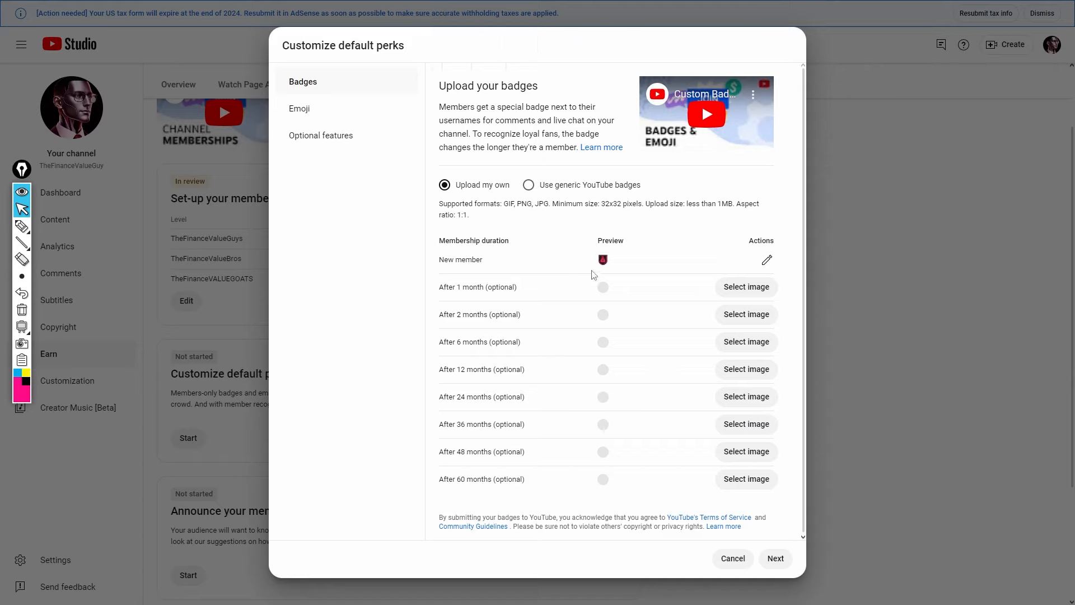
pyautogui.click(728, 296)
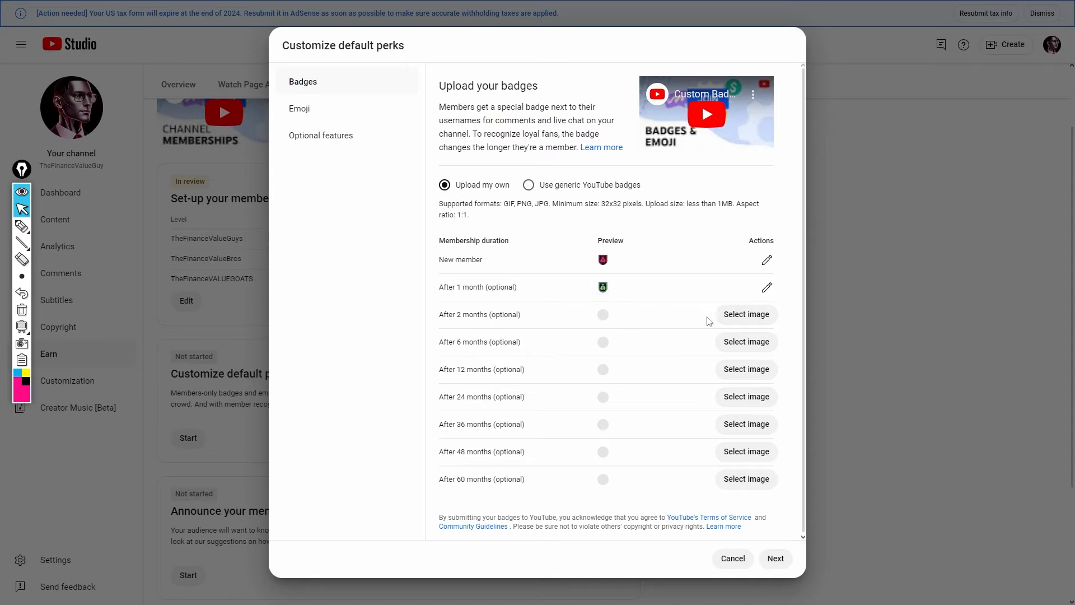
pyautogui.click(745, 316)
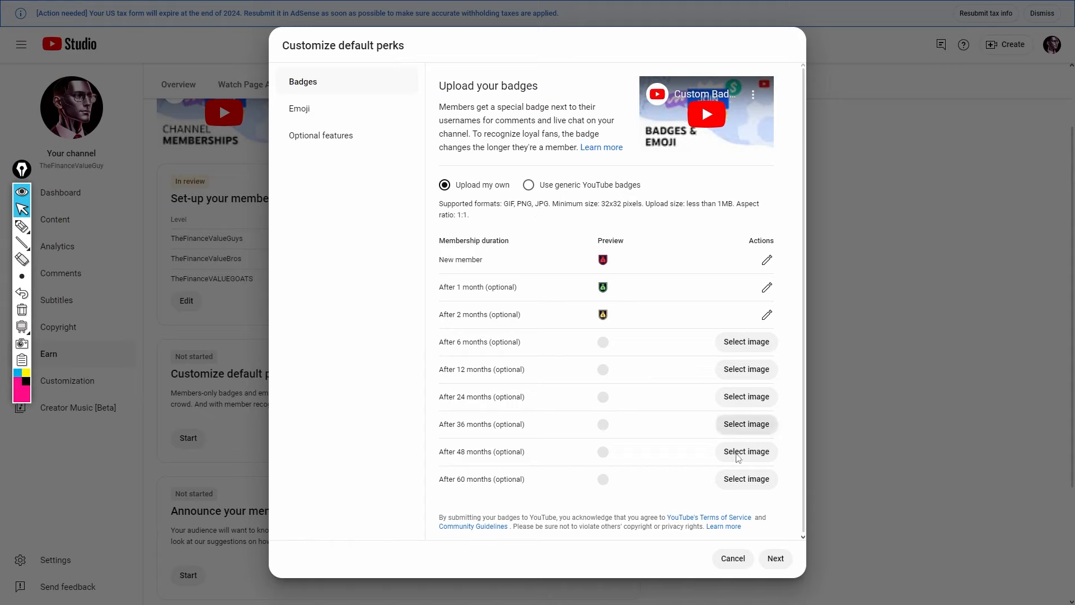
# Proceed to the emoji upload page, recheck the uploaded badges and review the emoji image size requirements
pyautogui.click(777, 567)
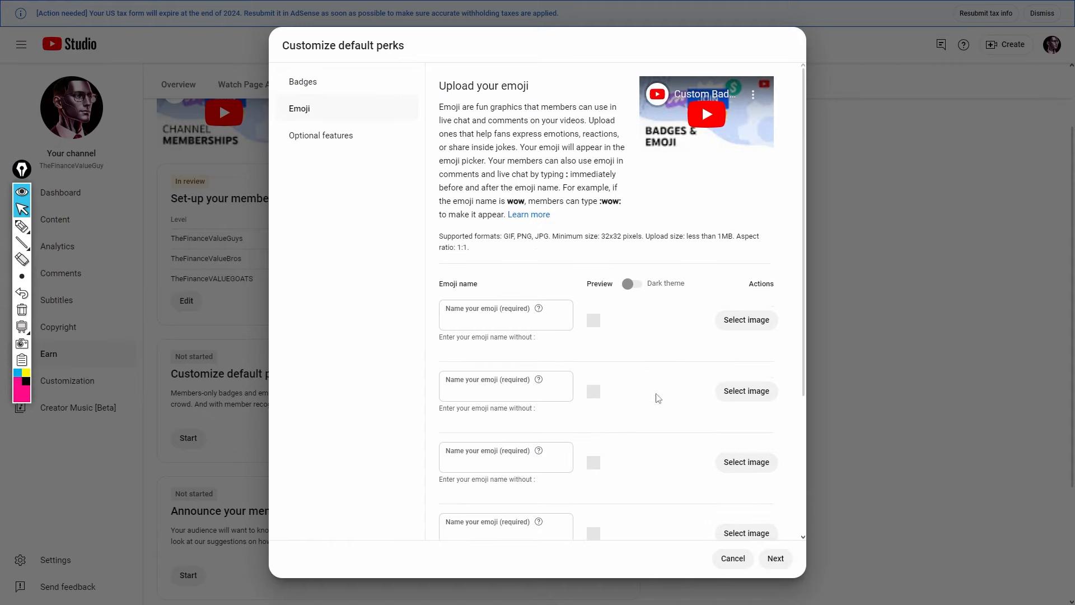
pyautogui.click(338, 91)
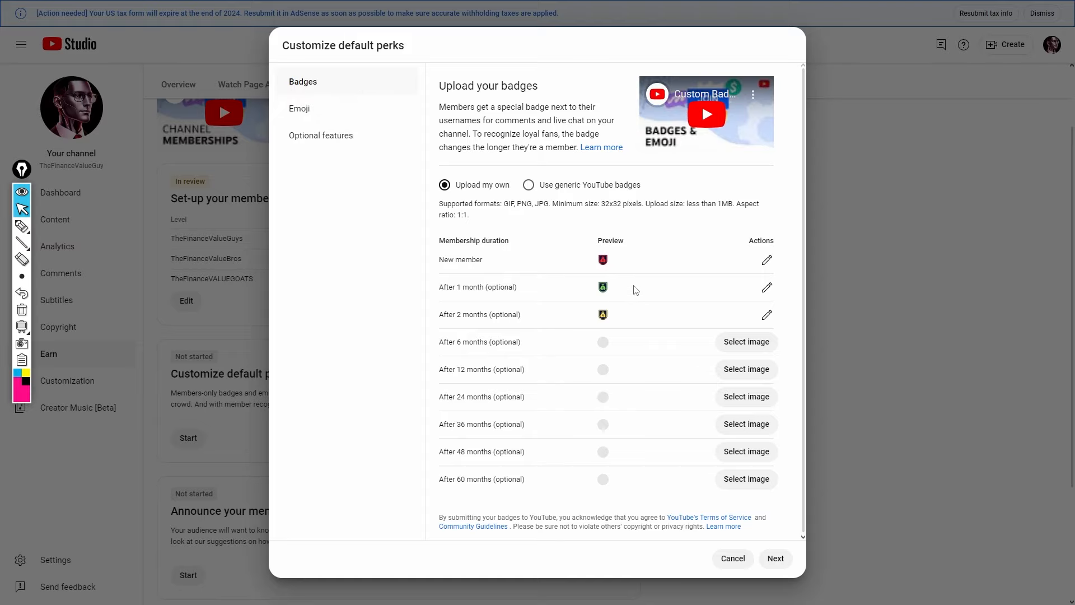
pyautogui.click(333, 115)
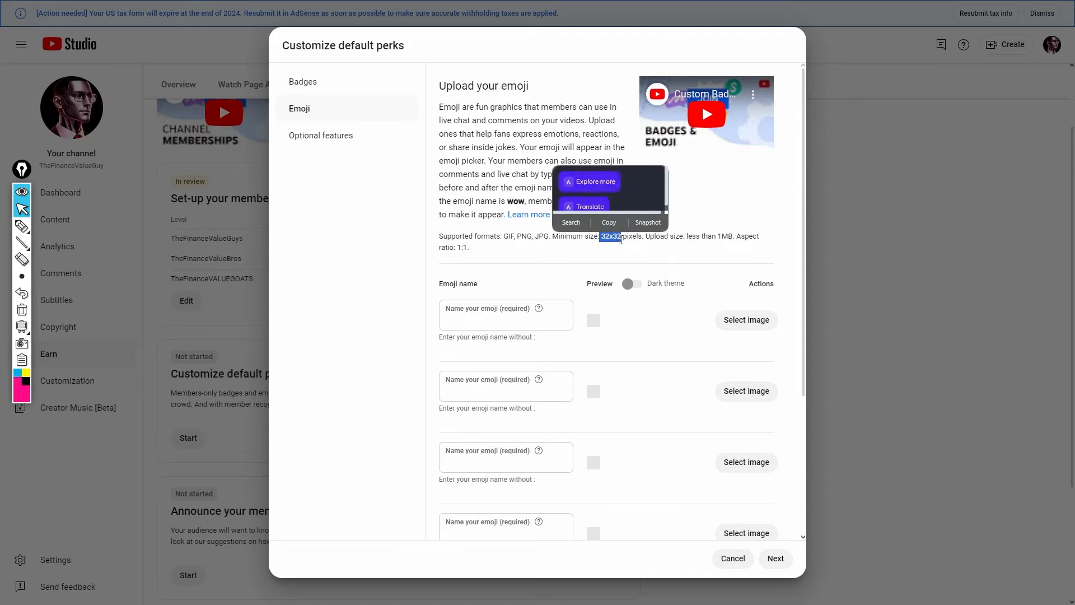
pyautogui.click(615, 252)
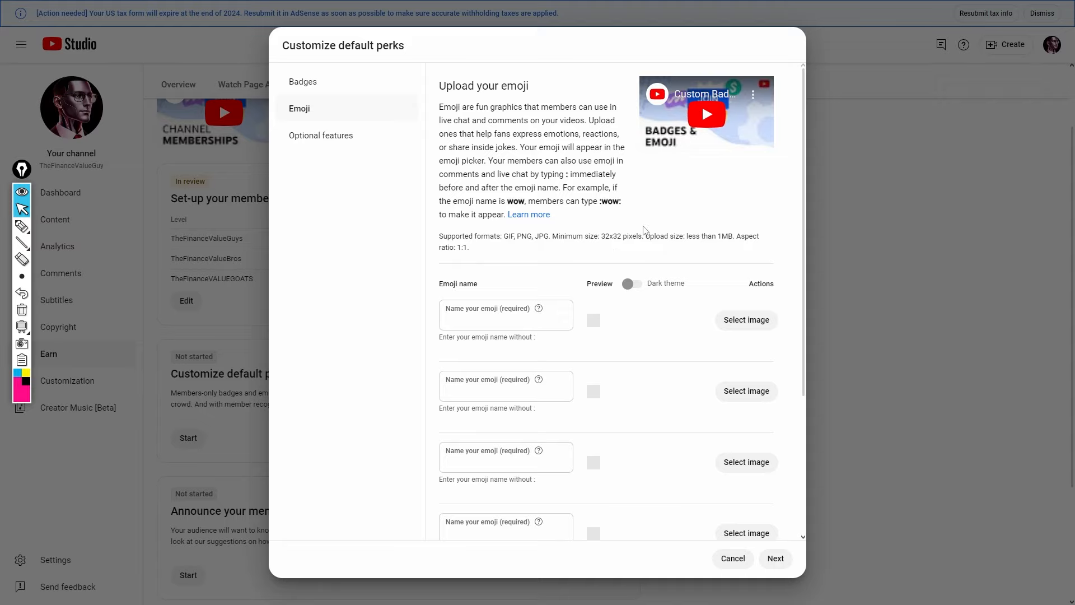
# Name the first custom emoji "Bullish" and the second one "Bearsih"
pyautogui.scroll(-2, 645, 229)
pyautogui.click(522, 226)
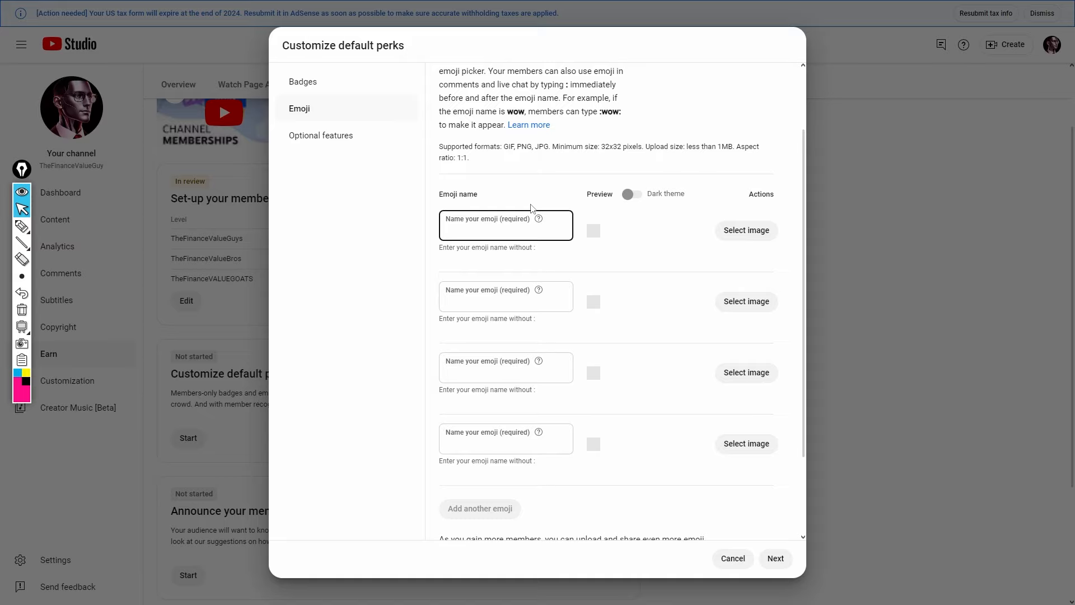
pyautogui.write('Bullish')
pyautogui.click(495, 300)
pyautogui.write('Bearsih')
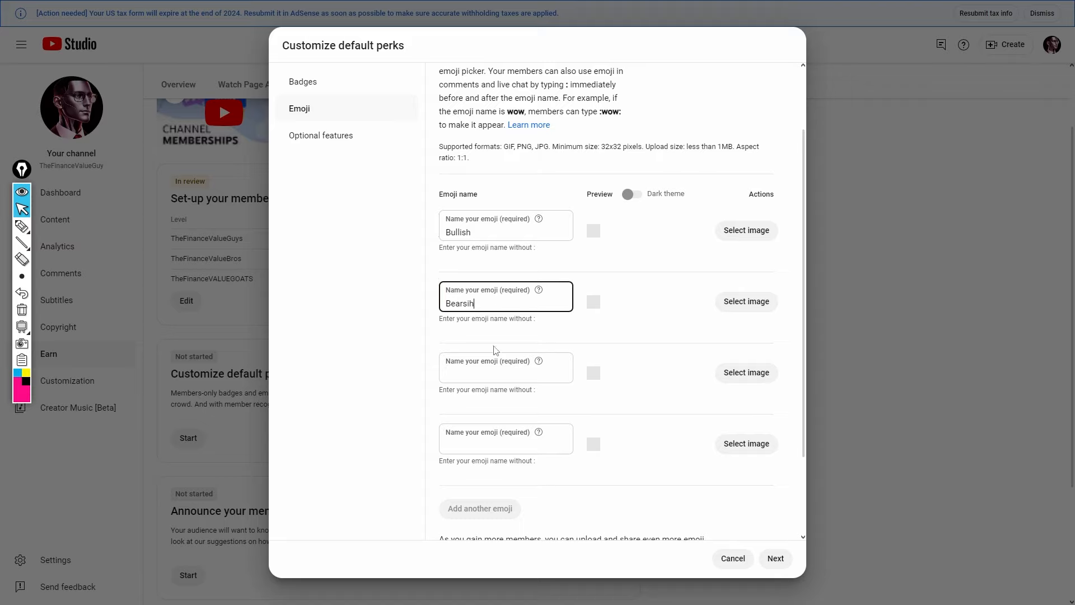
# Try "All IN" and "Alli" as the third emoji's name and clear the entry
pyautogui.click(500, 371)
pyautogui.write('All ')
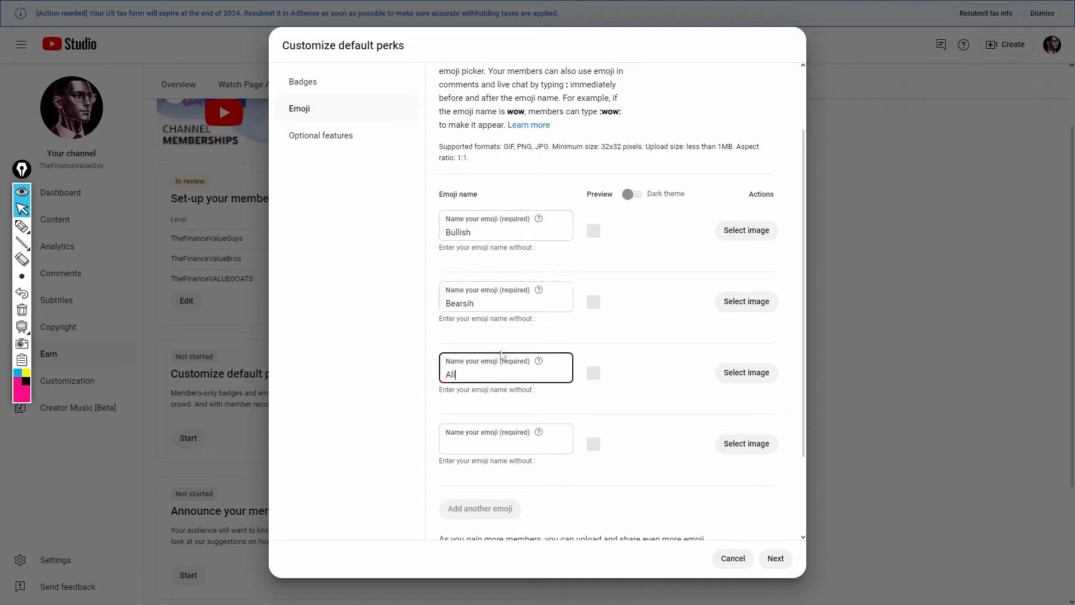
pyautogui.write('IN')
pyautogui.press('BackSpace')
pyautogui.press('BackSpace')
pyautogui.press('BackSpace')
pyautogui.press('BackSpace')
pyautogui.press('BackSpace')
pyautogui.press('BackSpace')
pyautogui.write('Alli')
pyautogui.press('BackSpace')
pyautogui.press('BackSpace')
pyautogui.press('BackSpace')
pyautogui.press('BackSpace')
pyautogui.press('BackSpace')
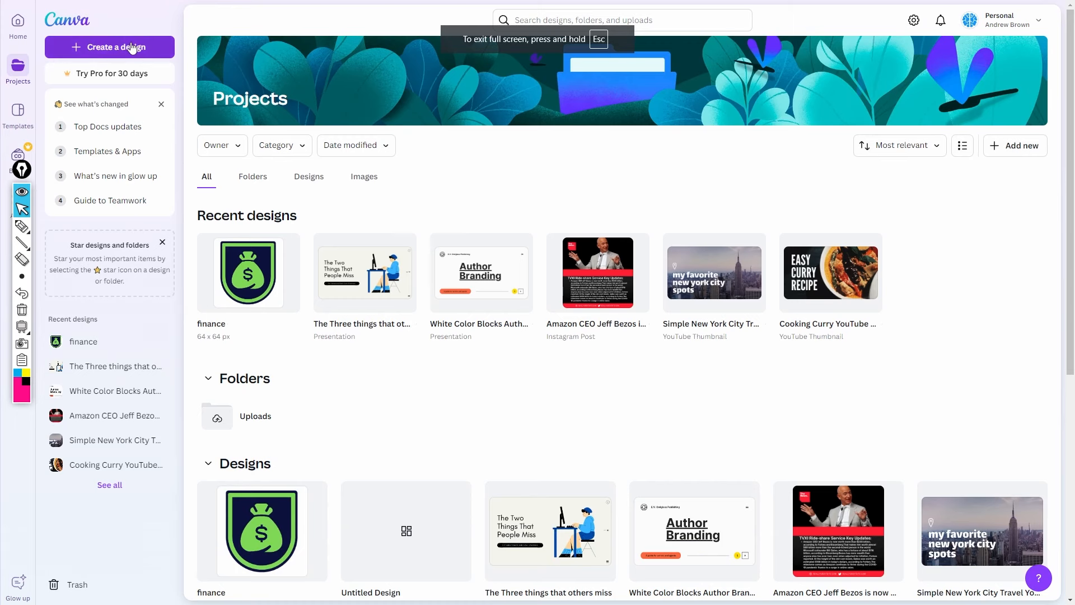
# Switch to Canva and create a new custom-size design of 64 x 64 px
pyautogui.click(107, 49)
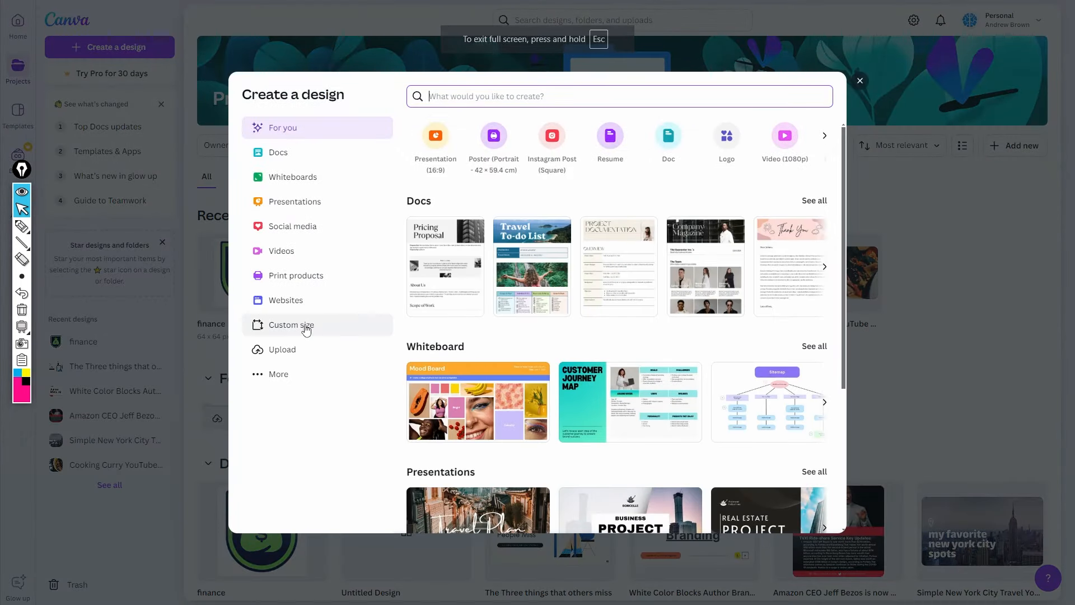
pyautogui.click(302, 325)
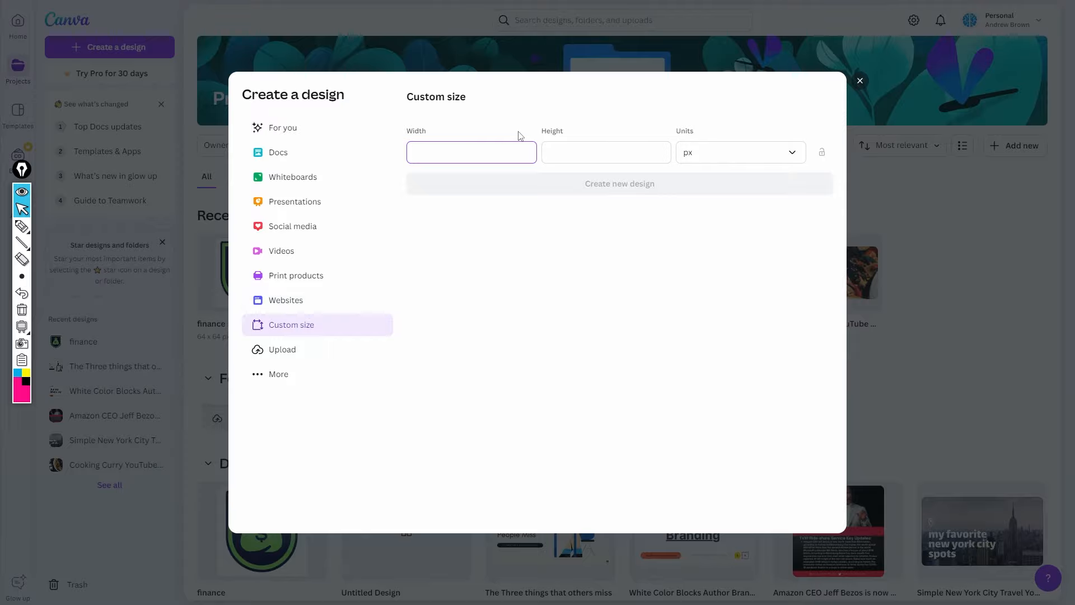
pyautogui.press('Tab')
pyautogui.write('6')
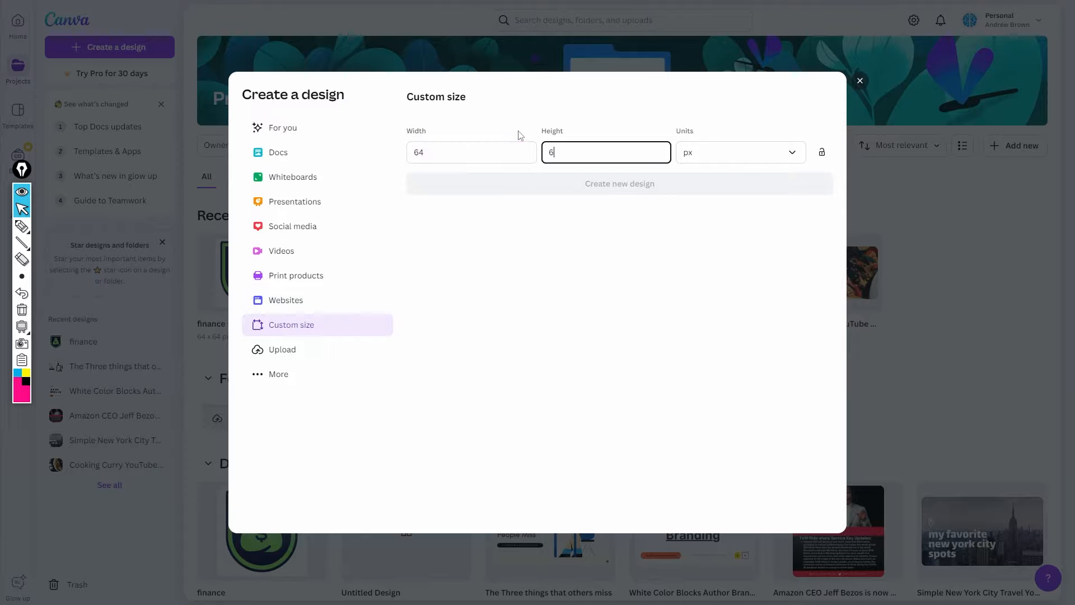
pyautogui.write('4')
pyautogui.click(746, 199)
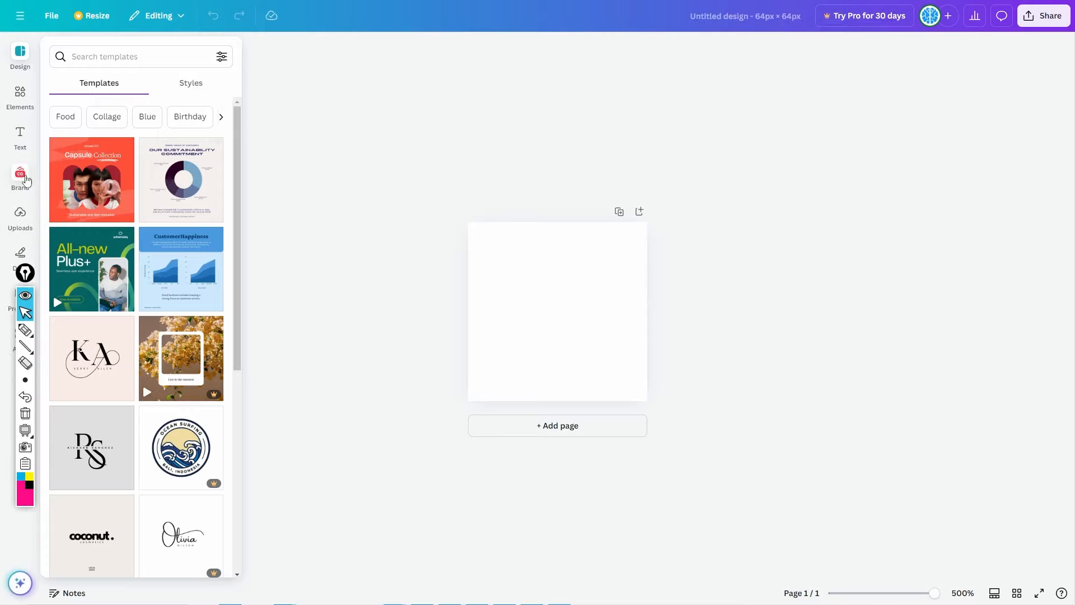
# Search the design templates for "emoji" and look through the first results
pyautogui.click(96, 57)
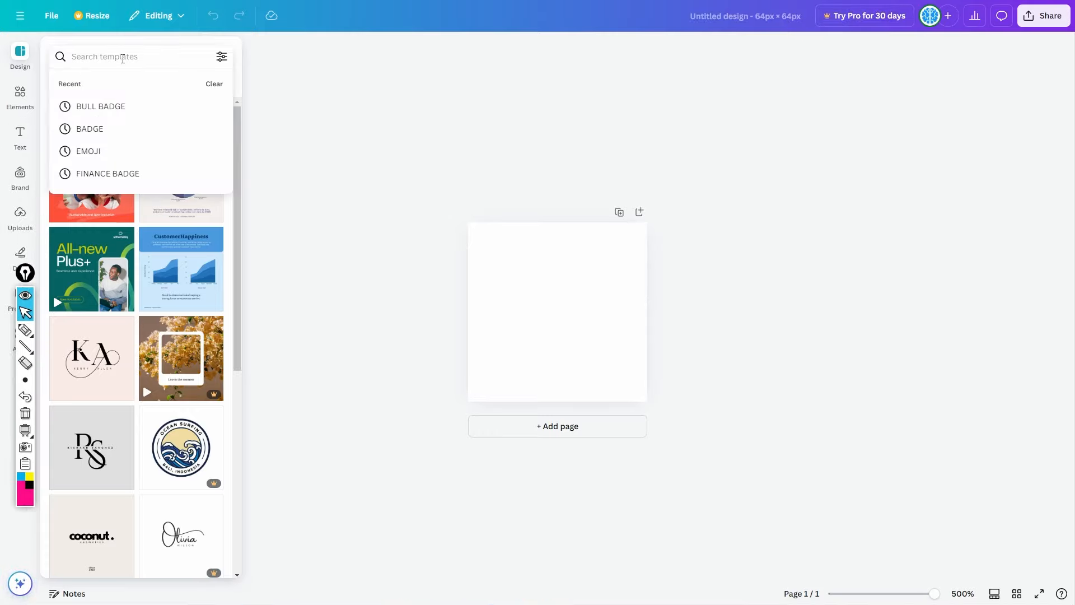
pyautogui.write('emoji')
pyautogui.press('Return')
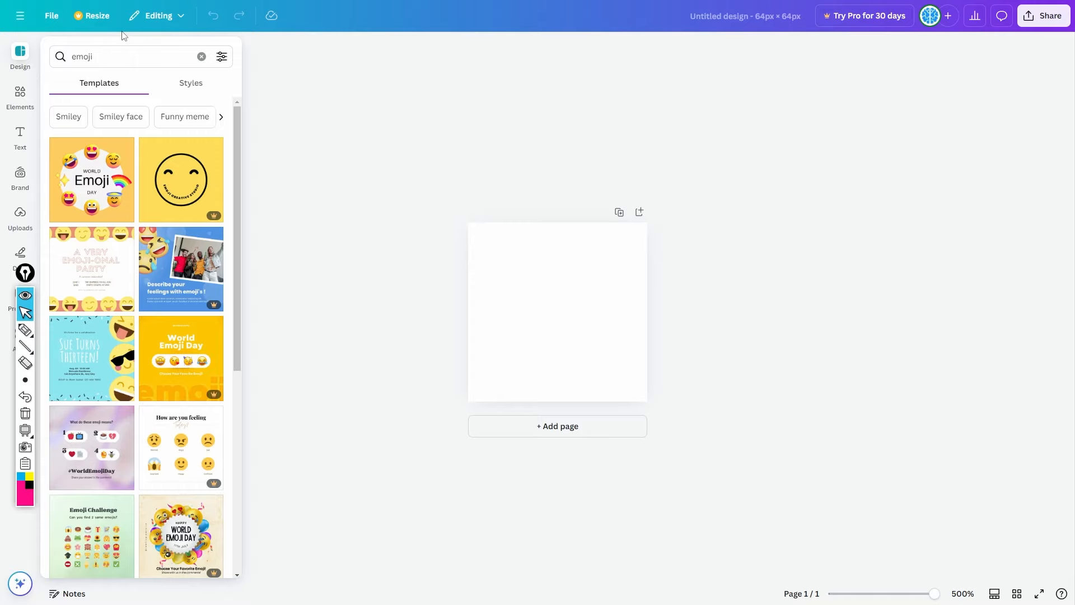
pyautogui.scroll(-5, 138, 224)
pyautogui.scroll(5, 137, 224)
# Search the design templates for "bullish" and review the offered logos
pyautogui.click(110, 52)
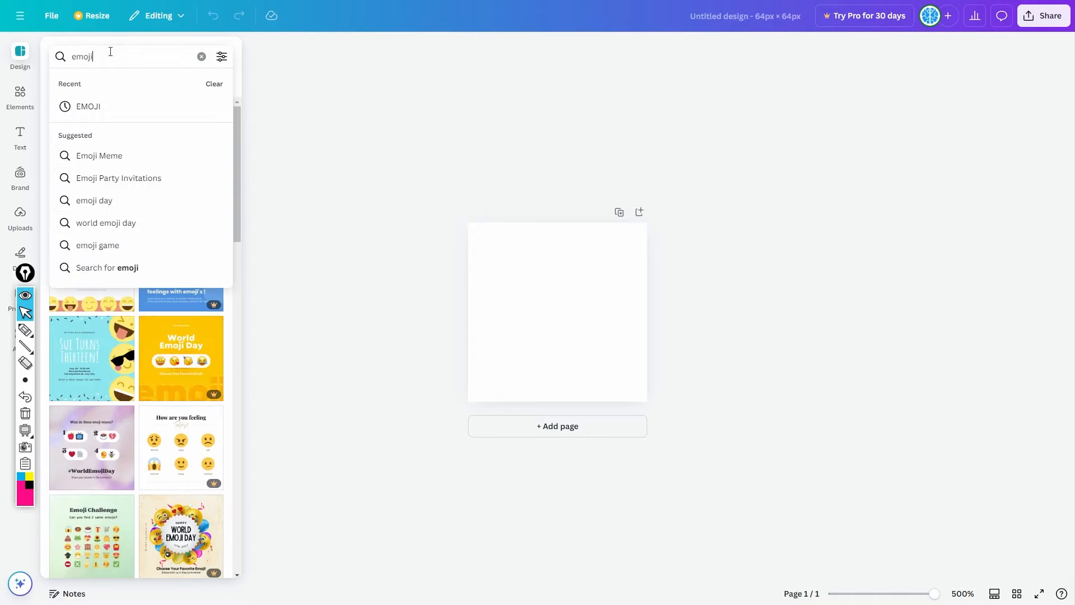
pyautogui.moveTo(135, 60); pyautogui.dragTo(10, 55)
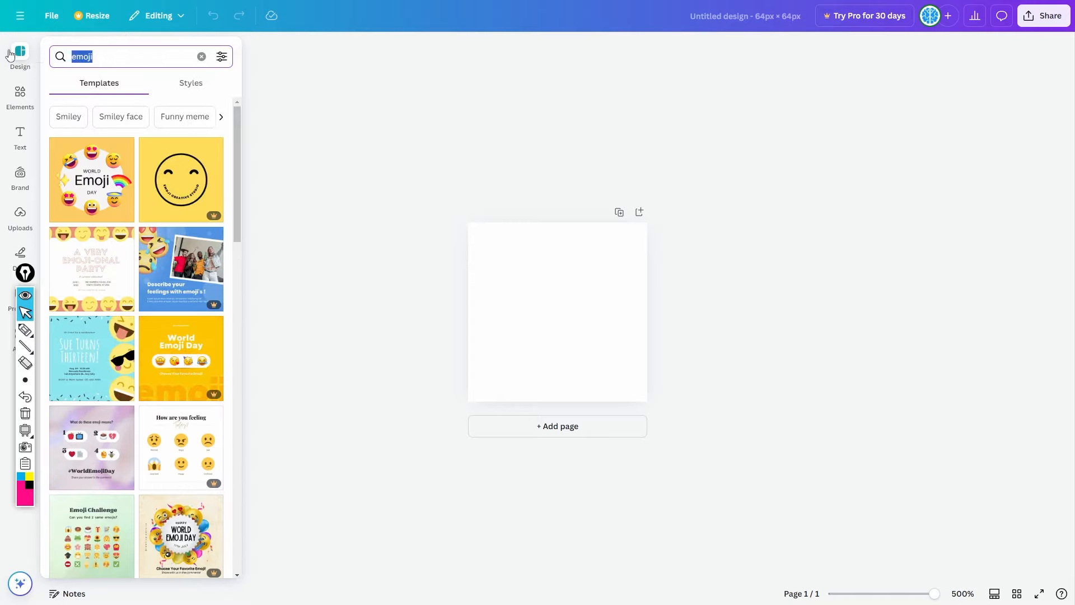
pyautogui.write('bulli')
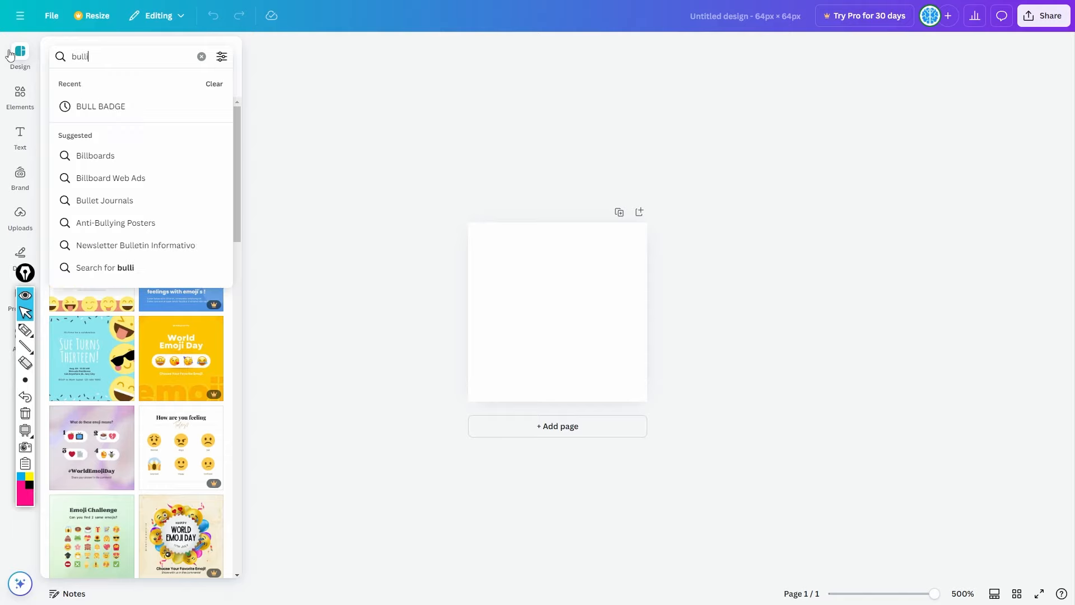
pyautogui.write('sh')
pyautogui.press('Return')
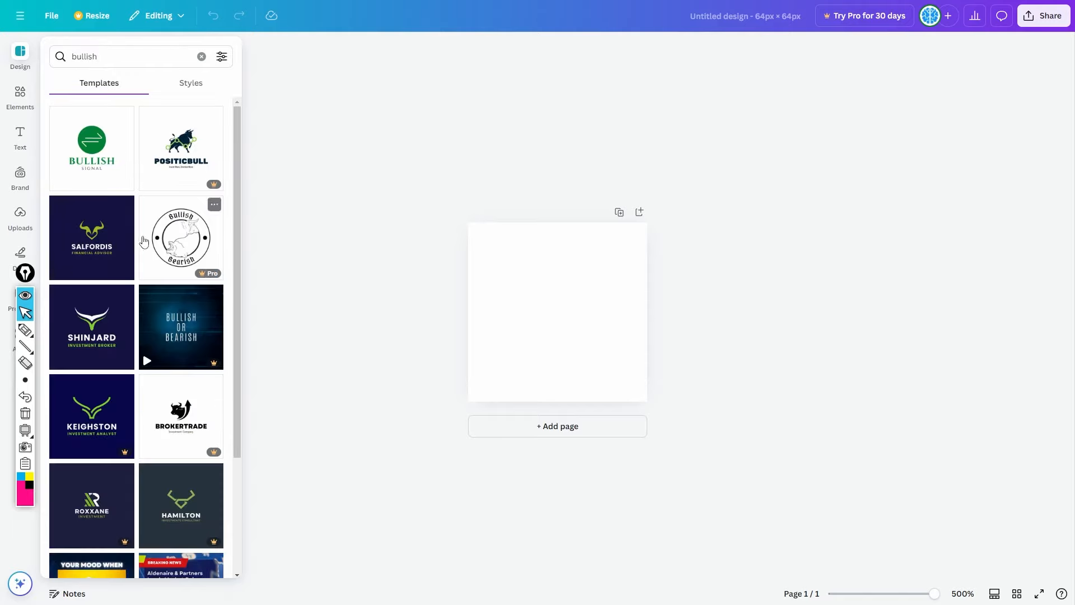
pyautogui.scroll(-1, 144, 240)
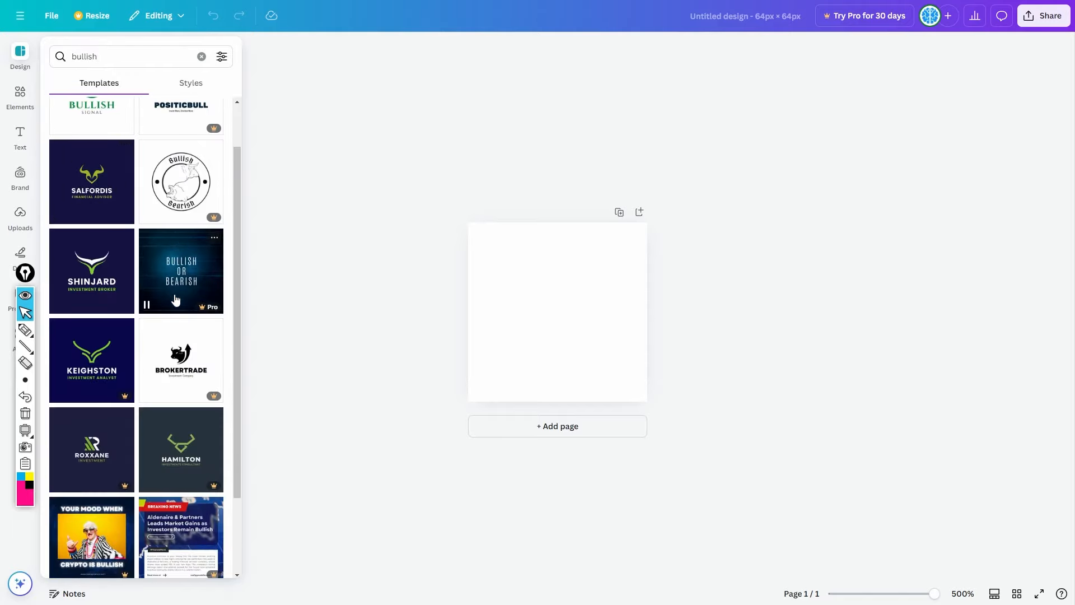
pyautogui.scroll(-2, 175, 299)
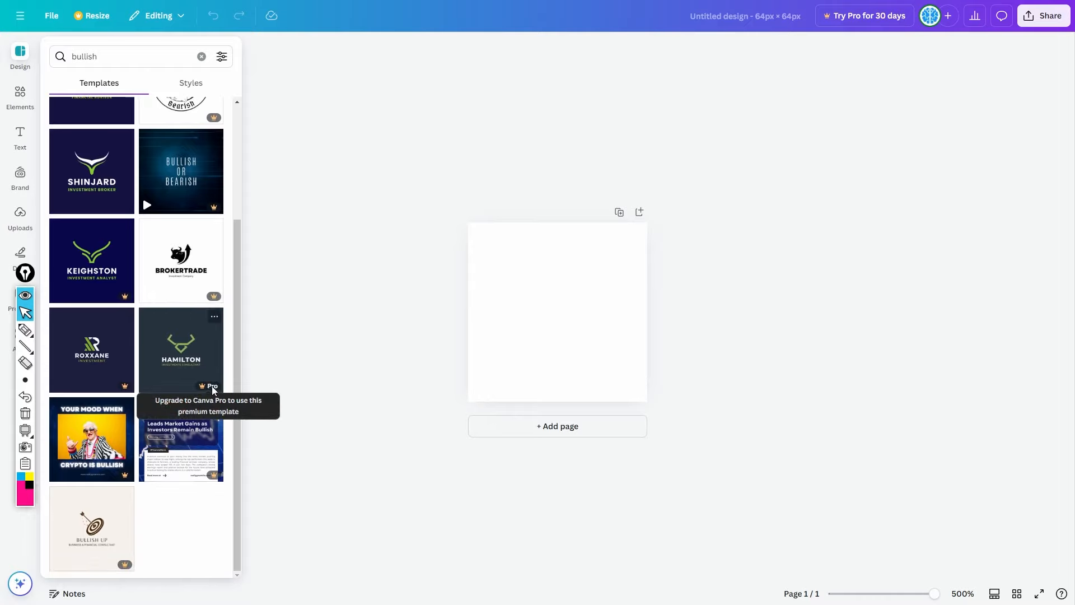
pyautogui.scroll(3, 161, 375)
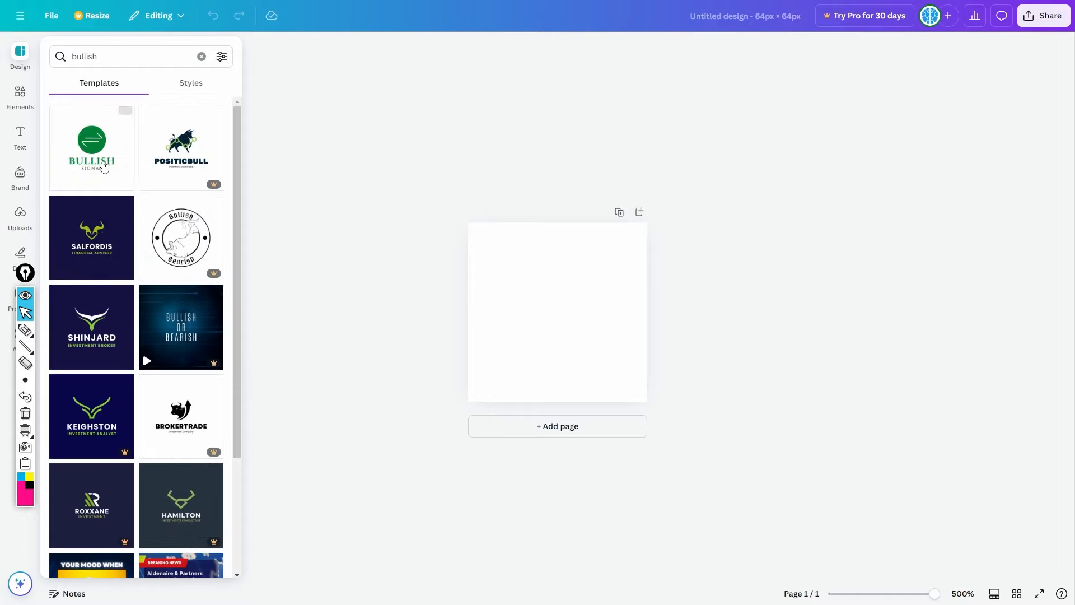
# Search the design templates for "bull" and browse the resulting logos
pyautogui.click(125, 58)
pyautogui.moveTo(124, 58); pyautogui.dragTo(17, 56)
pyautogui.write('bull')
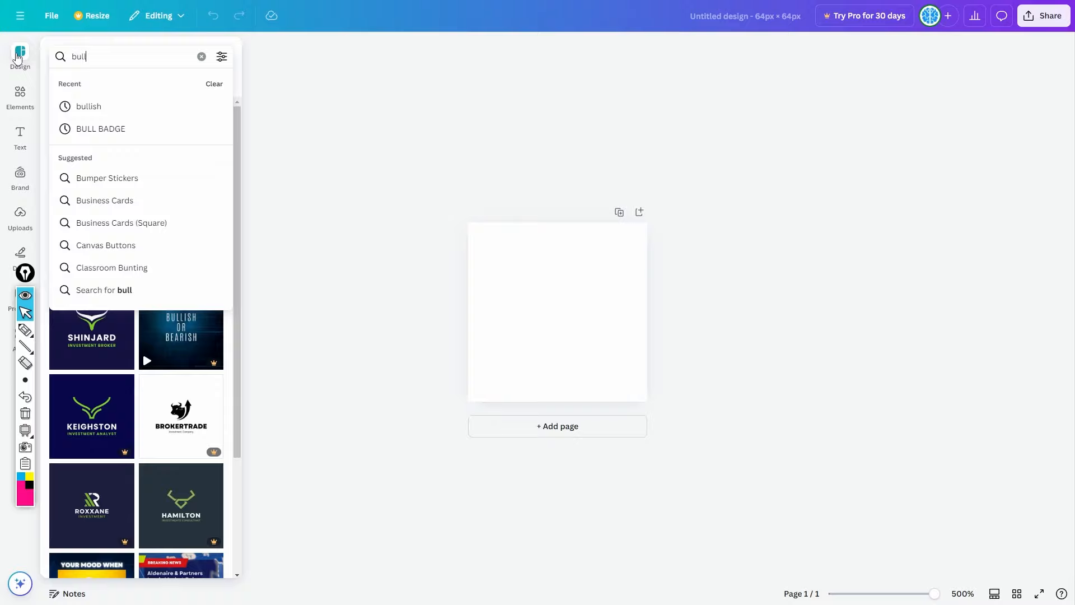
pyautogui.press('Return')
pyautogui.scroll(-5, 119, 258)
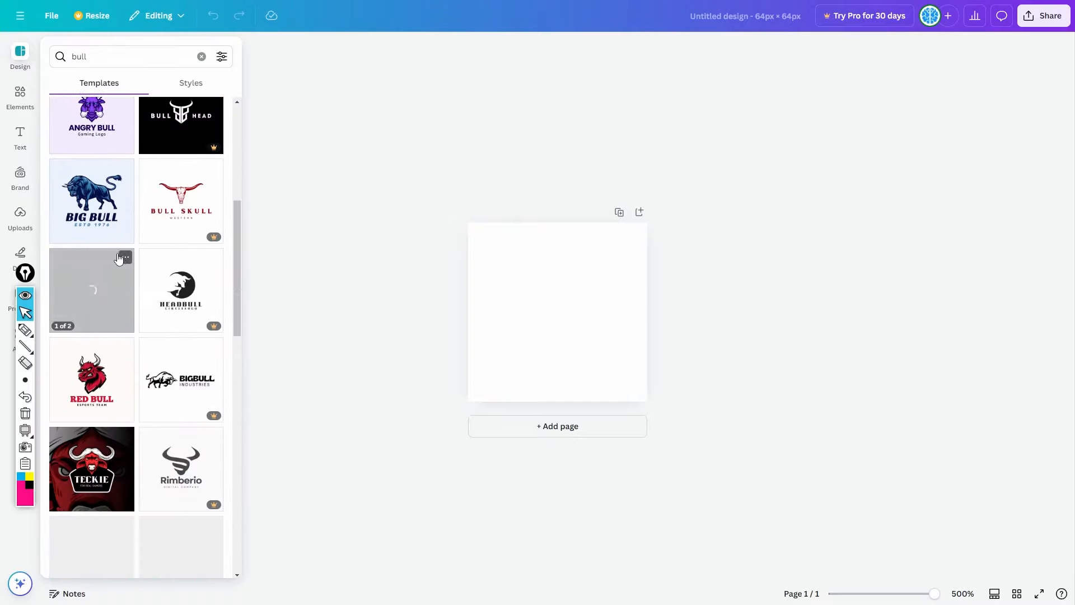
pyautogui.scroll(-5, 119, 257)
# Search the templates for "emoji with dollar" and refine the search to "emoji with dollar signs"
pyautogui.moveTo(112, 57); pyautogui.dragTo(6, 54)
pyautogui.write('emoj')
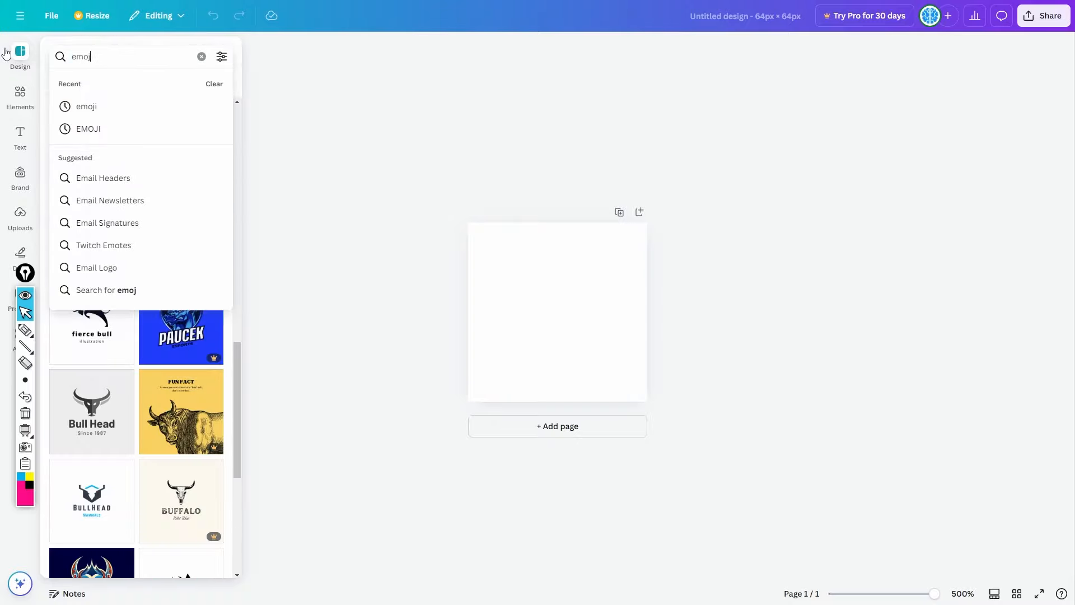
pyautogui.write('i with dollar')
pyautogui.press('Return')
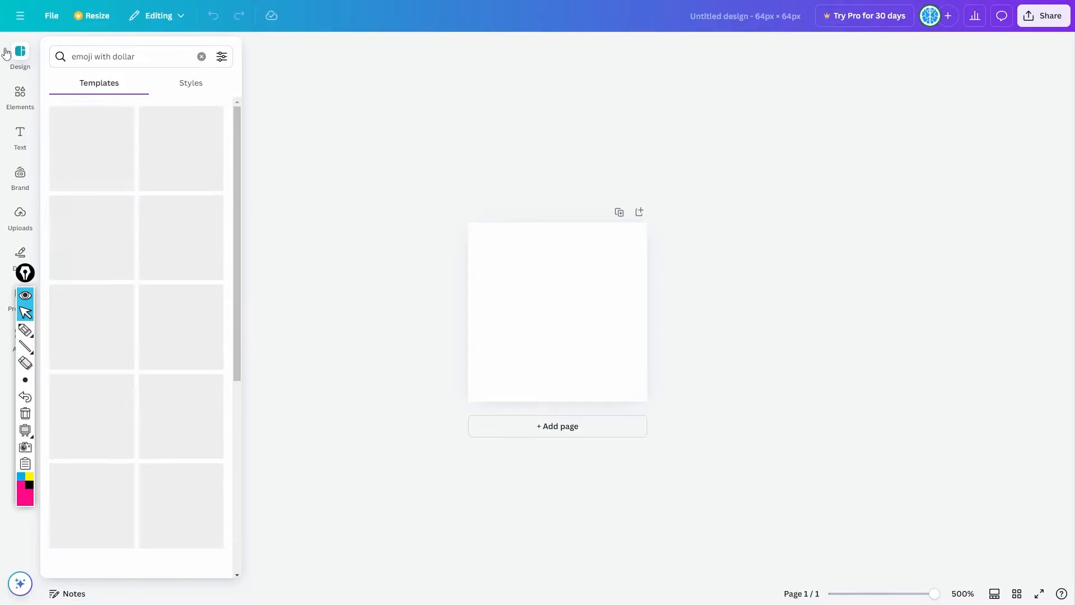
pyautogui.click(154, 48)
pyautogui.write('signs')
pyautogui.press('Return')
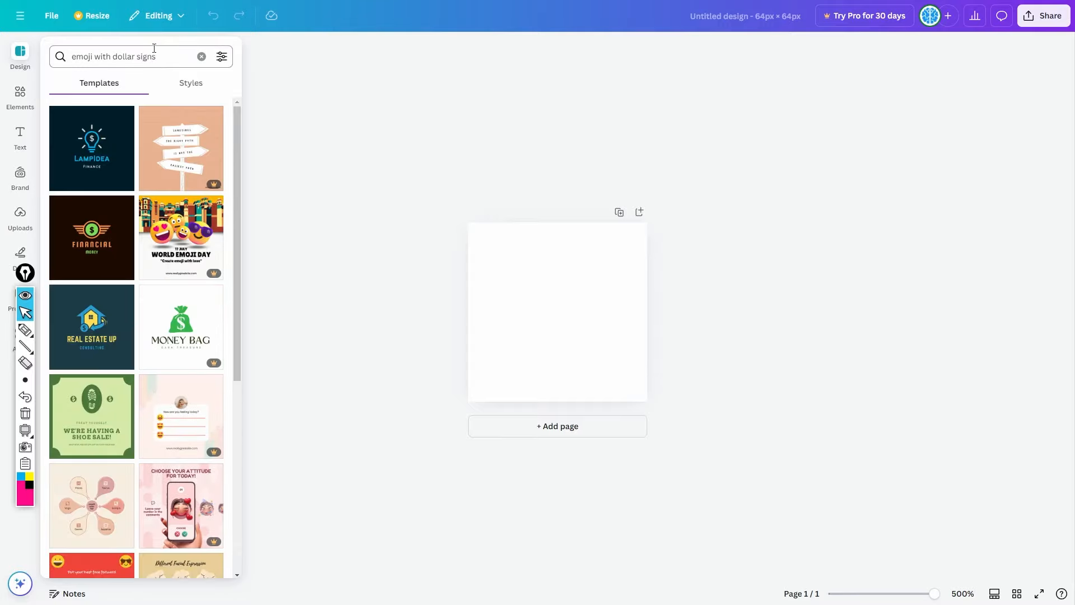
# Search the templates for "emoji" again, preview the Fantastic Effort 3D Emoji Sticker and return to the results
pyautogui.moveTo(140, 56); pyautogui.dragTo(3, 46)
pyautogui.write('e')
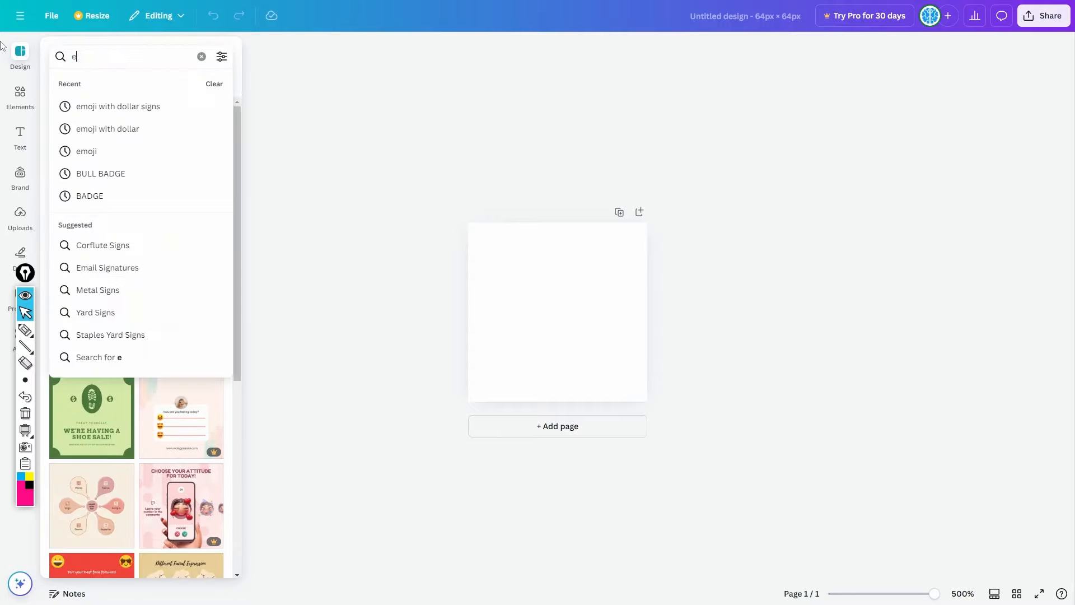
pyautogui.write('moji')
pyautogui.press('Return')
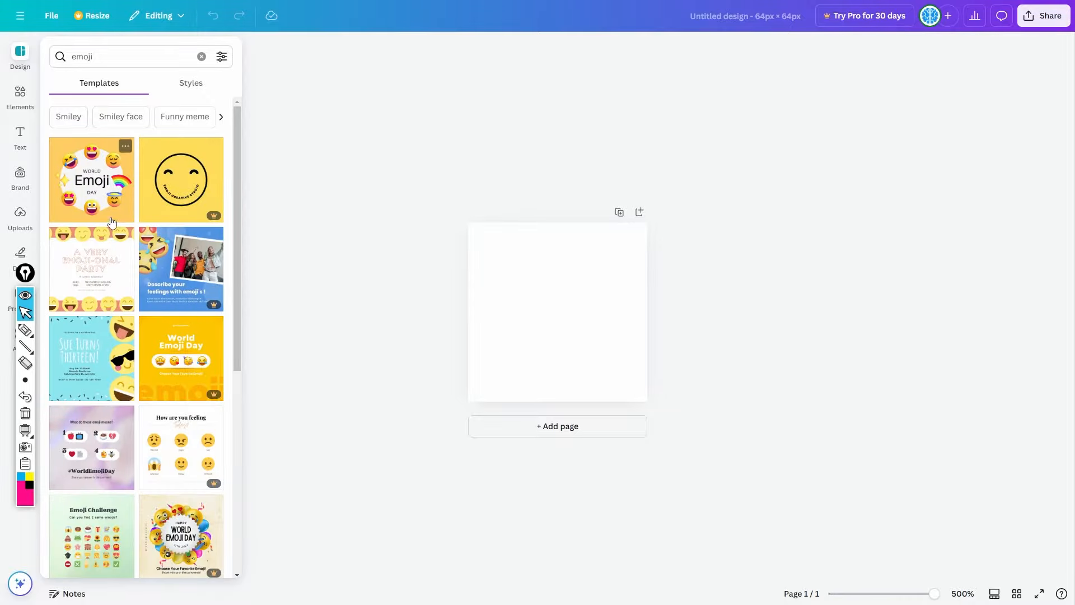
pyautogui.scroll(-6, 118, 225)
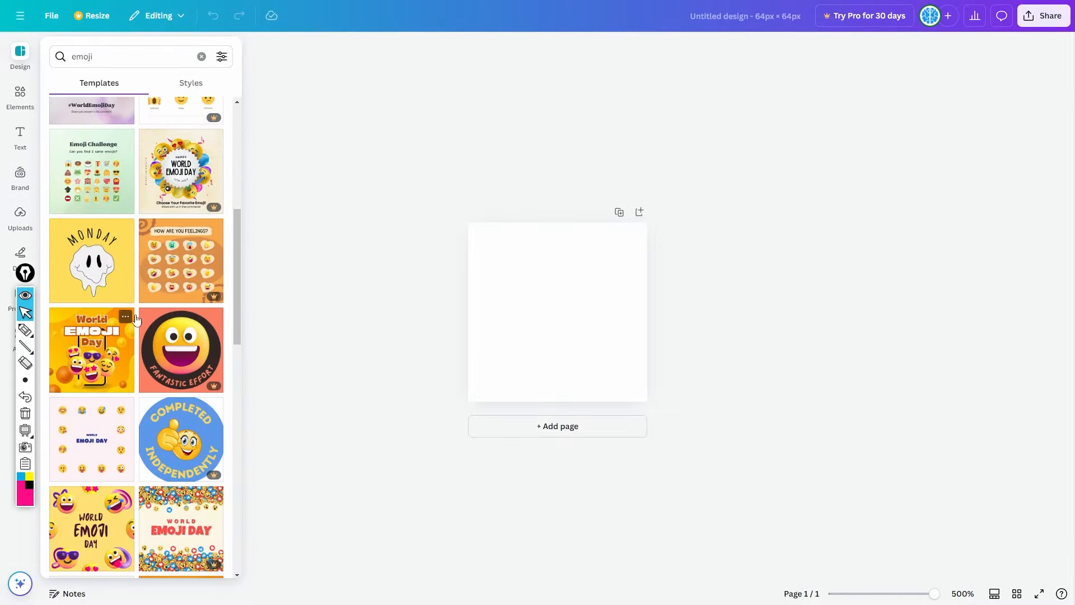
pyautogui.scroll(-4, 137, 320)
pyautogui.click(188, 140)
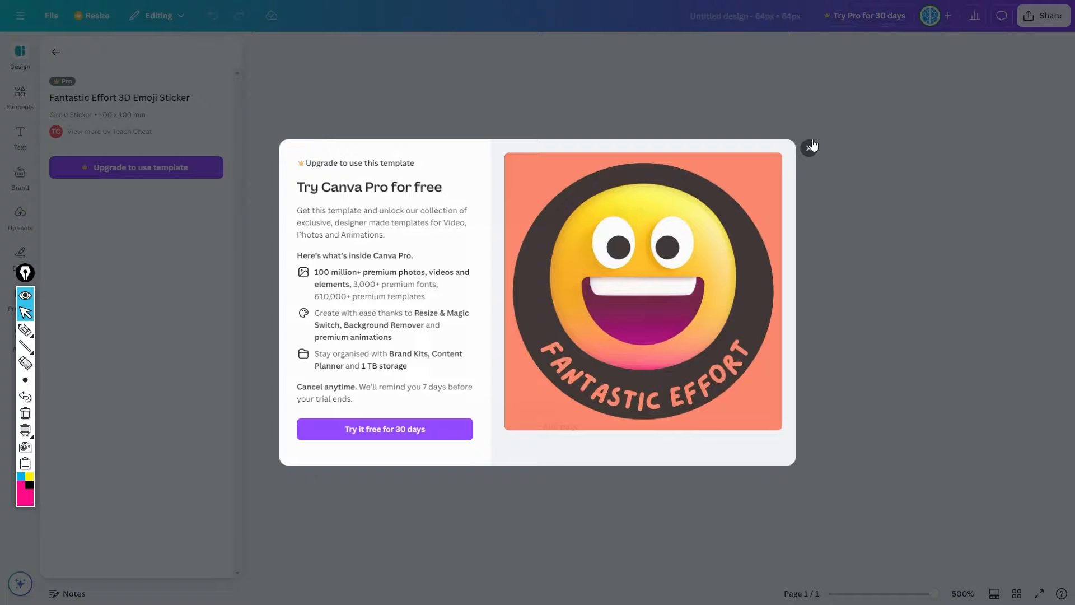
pyautogui.click(814, 146)
pyautogui.click(56, 53)
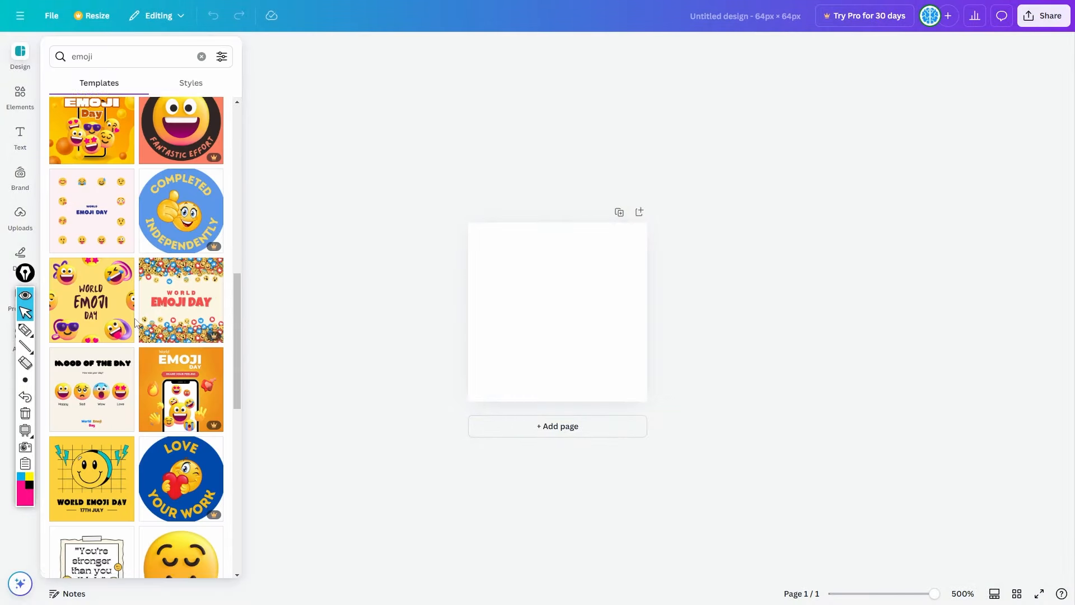
# Find the World Emoji Day - Instagram template with the star-eyed smiley and apply it to the blank page
pyautogui.scroll(-12, 138, 252)
pyautogui.scroll(-12, 164, 195)
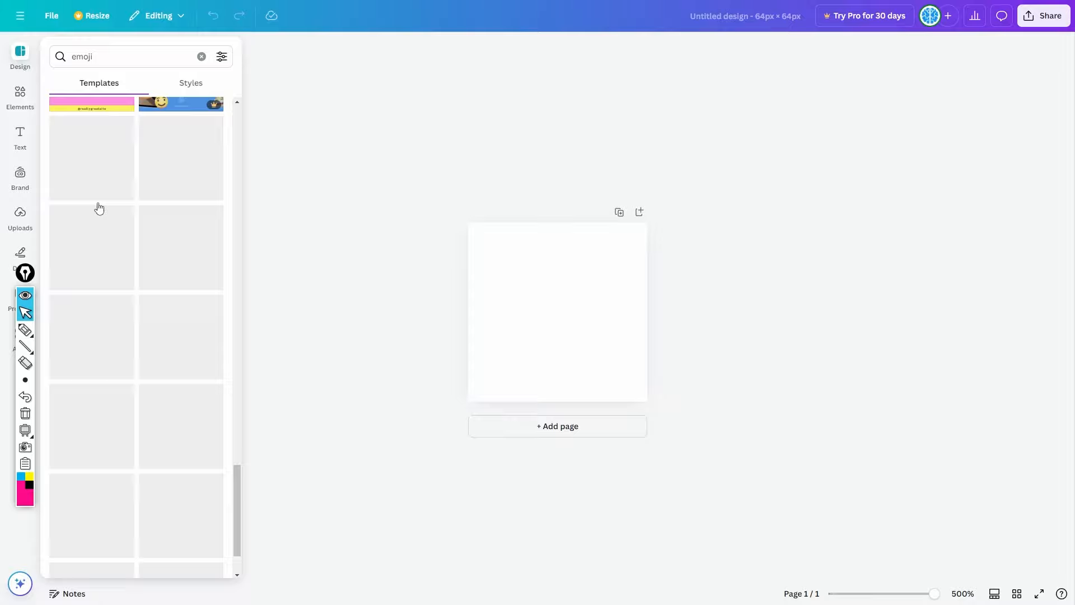
pyautogui.scroll(-10, 110, 236)
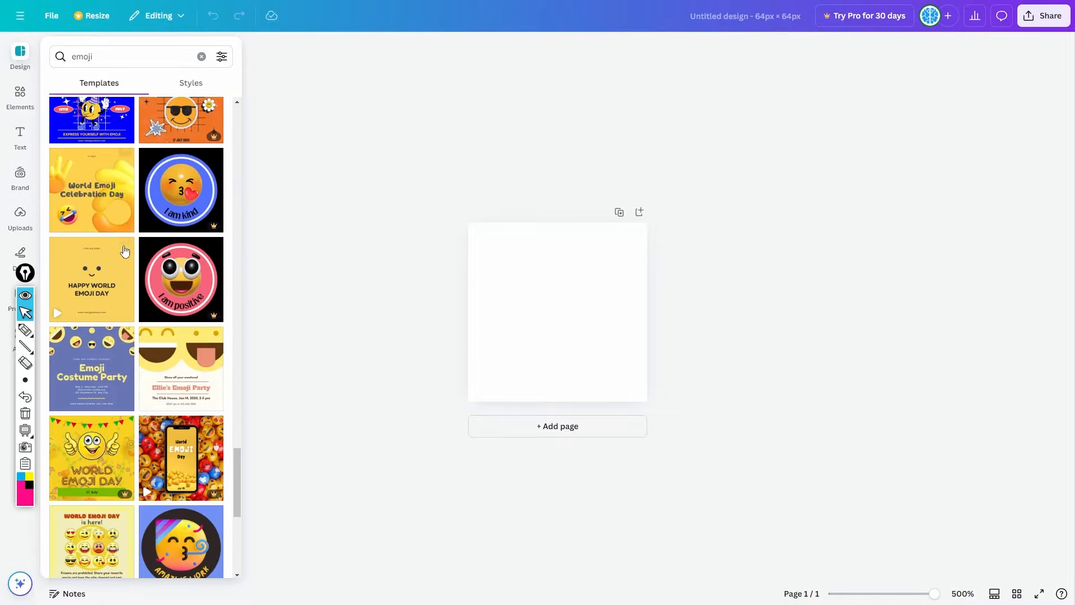
pyautogui.scroll(-10, 124, 250)
pyautogui.click(106, 233)
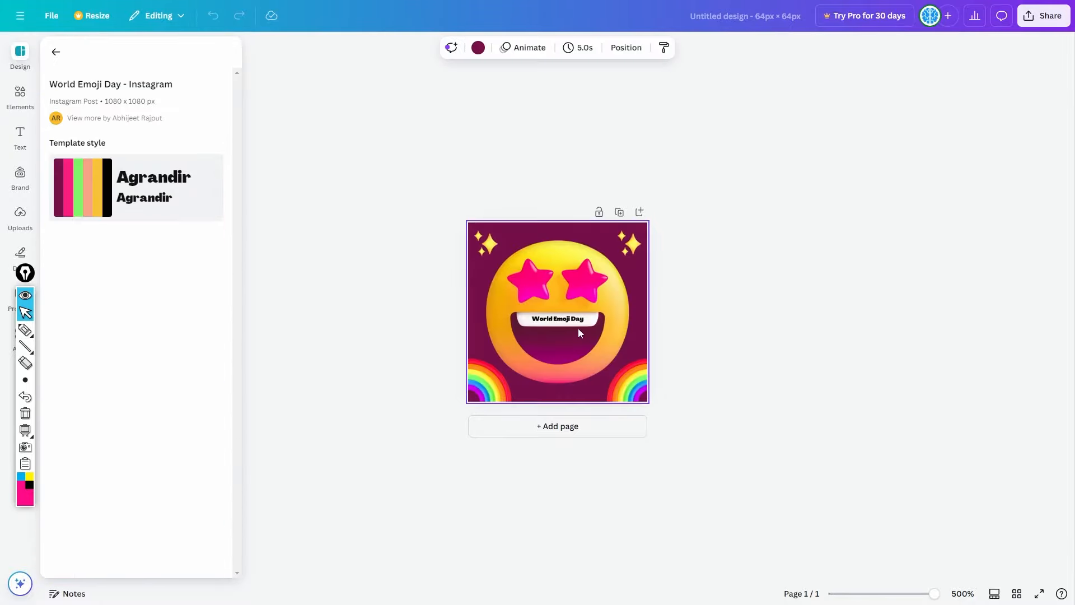
pyautogui.click(609, 292)
pyautogui.click(666, 267)
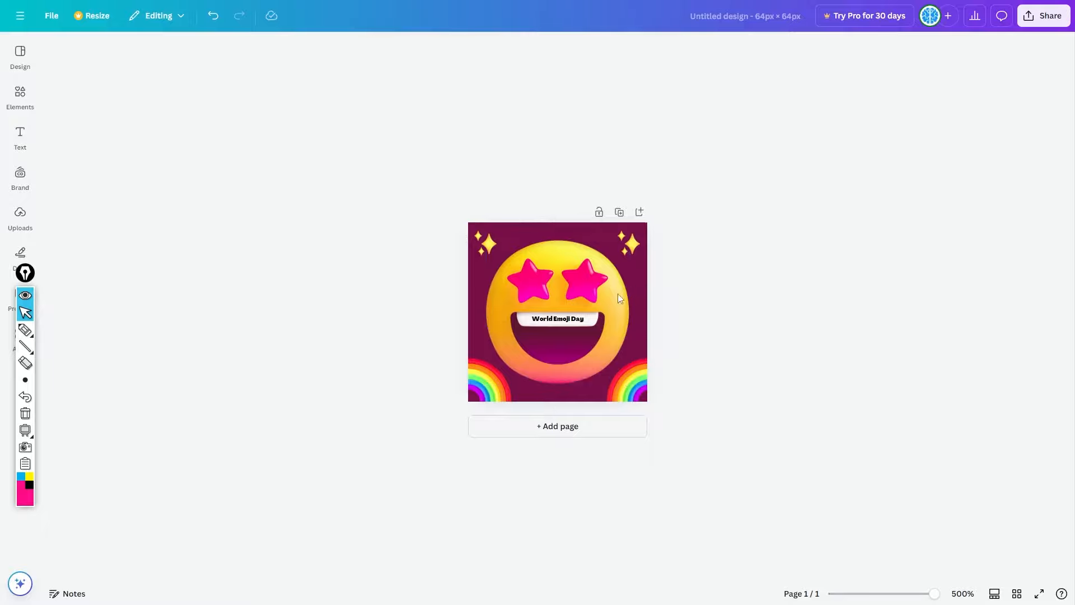
pyautogui.click(616, 293)
pyautogui.click(697, 320)
pyautogui.click(613, 291)
pyautogui.doubleClick(592, 280)
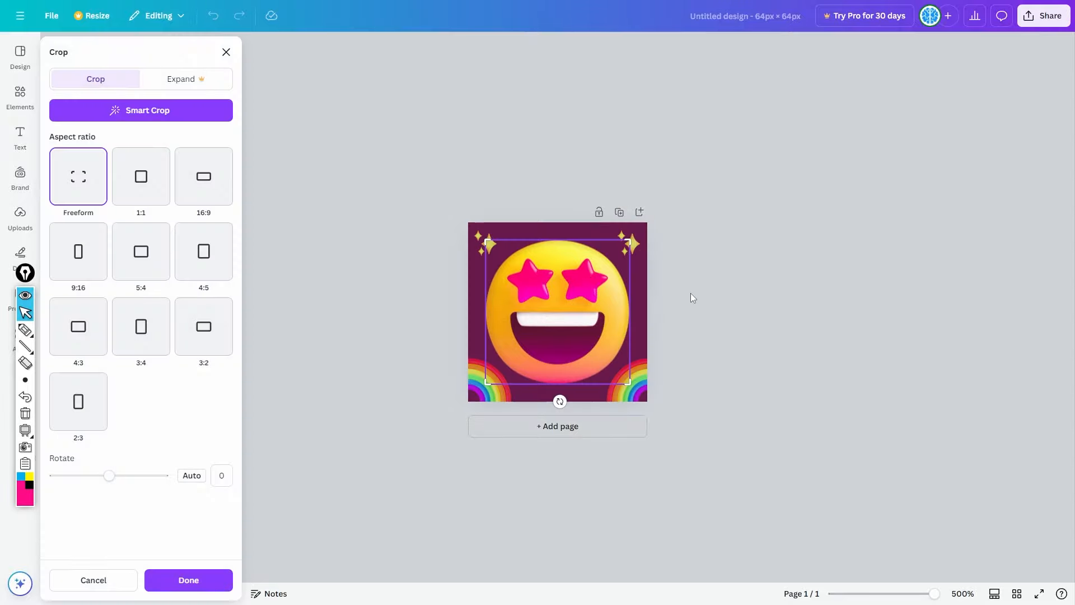
pyautogui.click(690, 293)
# Move the star-eyed smiley slightly towards the lower-right corner of the page
pyautogui.moveTo(599, 282); pyautogui.dragTo(604, 282)
pyautogui.moveTo(497, 303)
pyautogui.mouseDown()
pyautogui.moveTo(513, 309)
pyautogui.moveTo(504, 310)
pyautogui.mouseUp()
pyautogui.click(553, 225)
pyautogui.click(656, 293)
pyautogui.click(595, 291)
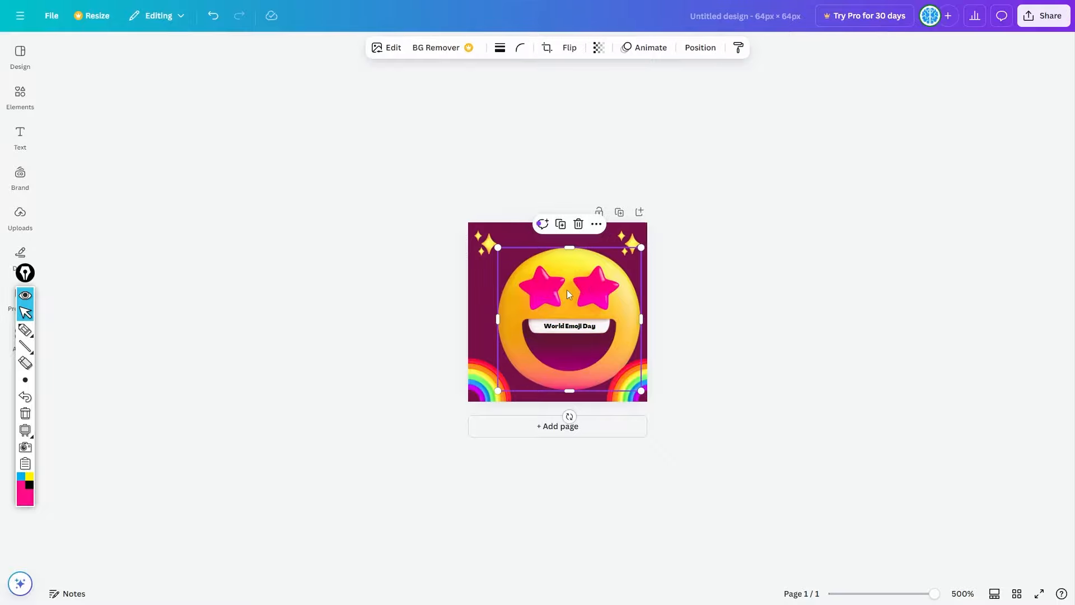
# Try the smiley nearer the page's lower-left corner, open and leave its crop mode, and undo the last two changes
pyautogui.moveTo(567, 291)
pyautogui.mouseDown()
pyautogui.moveTo(556, 294)
pyautogui.moveTo(568, 294)
pyautogui.mouseUp()
pyautogui.moveTo(588, 293); pyautogui.dragTo(563, 297)
pyautogui.doubleClick(563, 297)
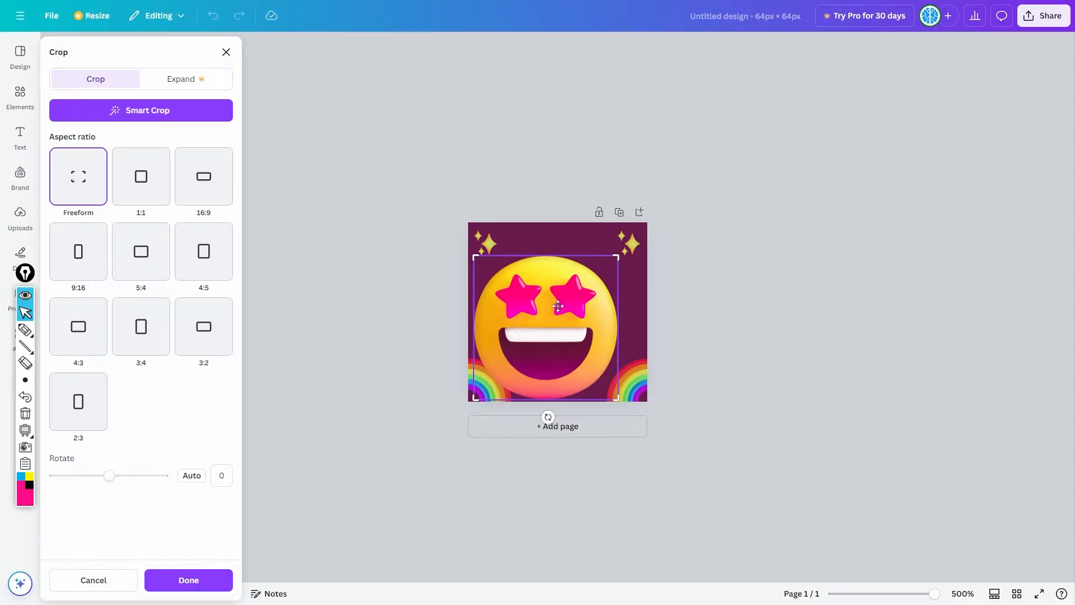
pyautogui.press('Escape')
pyautogui.hotkey('ctrl', 'z')
pyautogui.hotkey('ctrl', 'z')
pyautogui.click(126, 223)
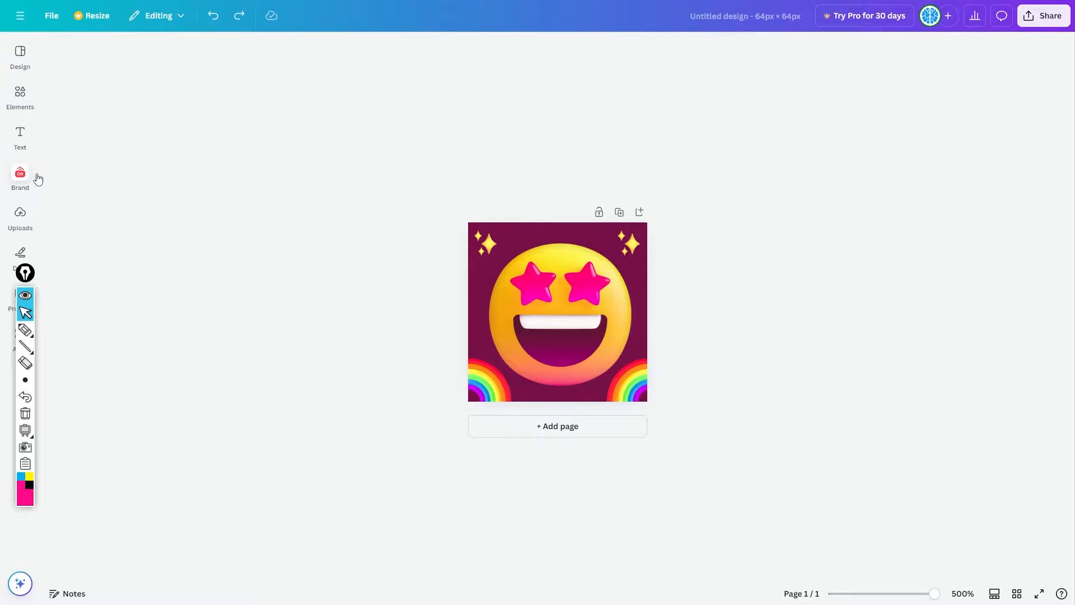
# Add the purple-sunglasses smiley graphic, enlarge and centre it on the page, and delete the star-eyed smiley
pyautogui.moveTo(21, 170)
pyautogui.click(20, 94)
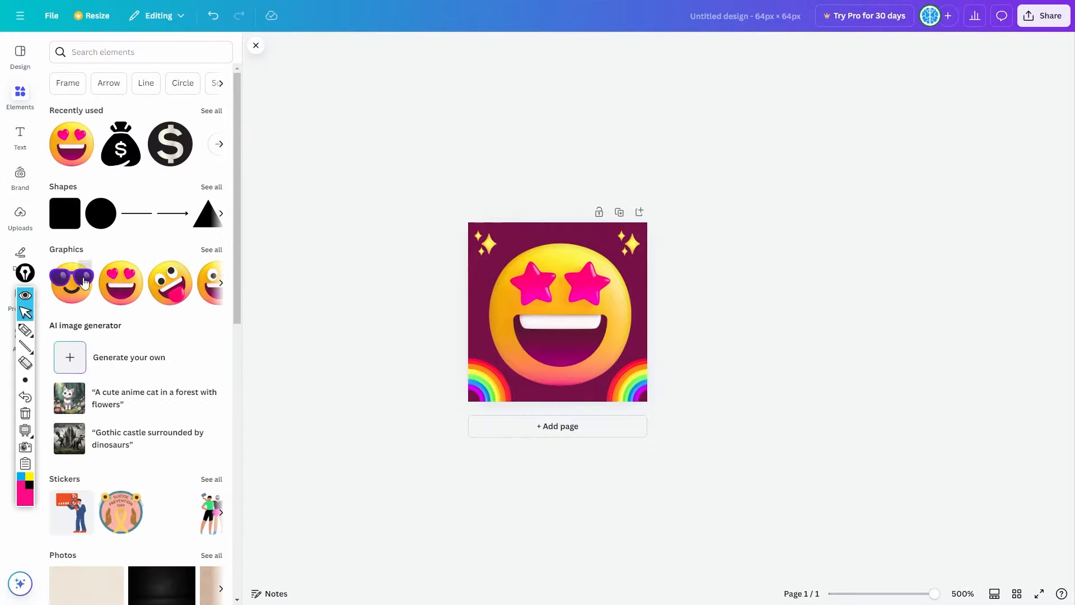
pyautogui.click(81, 294)
pyautogui.moveTo(586, 347); pyautogui.dragTo(611, 300)
pyautogui.click(525, 320)
pyautogui.press('Delete')
pyautogui.moveTo(586, 316); pyautogui.dragTo(516, 316)
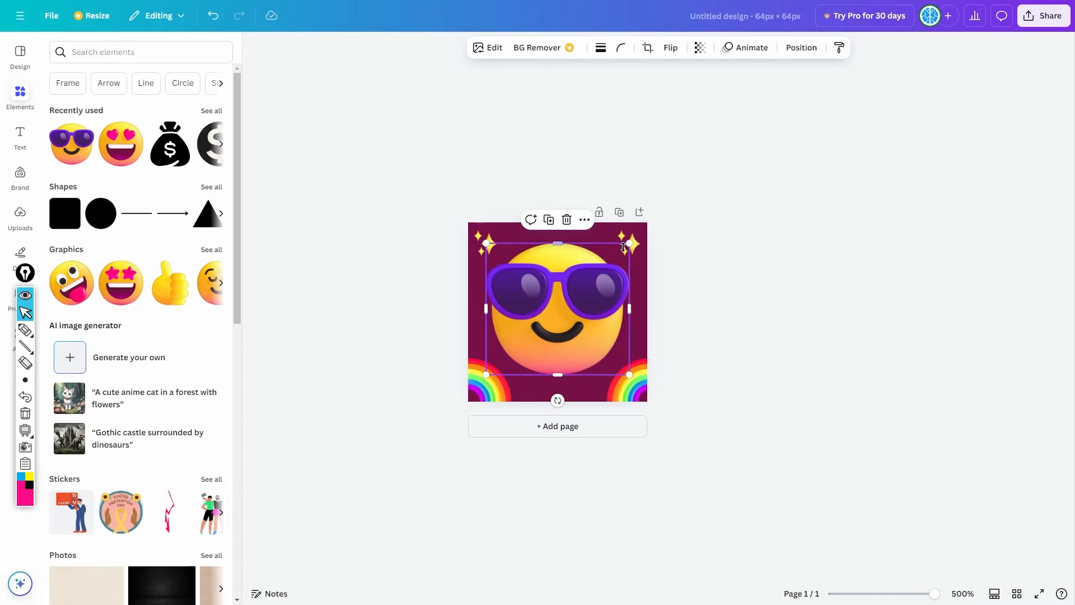
# Replace the sunglasses smiley with the tongue-out smiley graphic and browse further through the smiley graphics
pyautogui.click(79, 290)
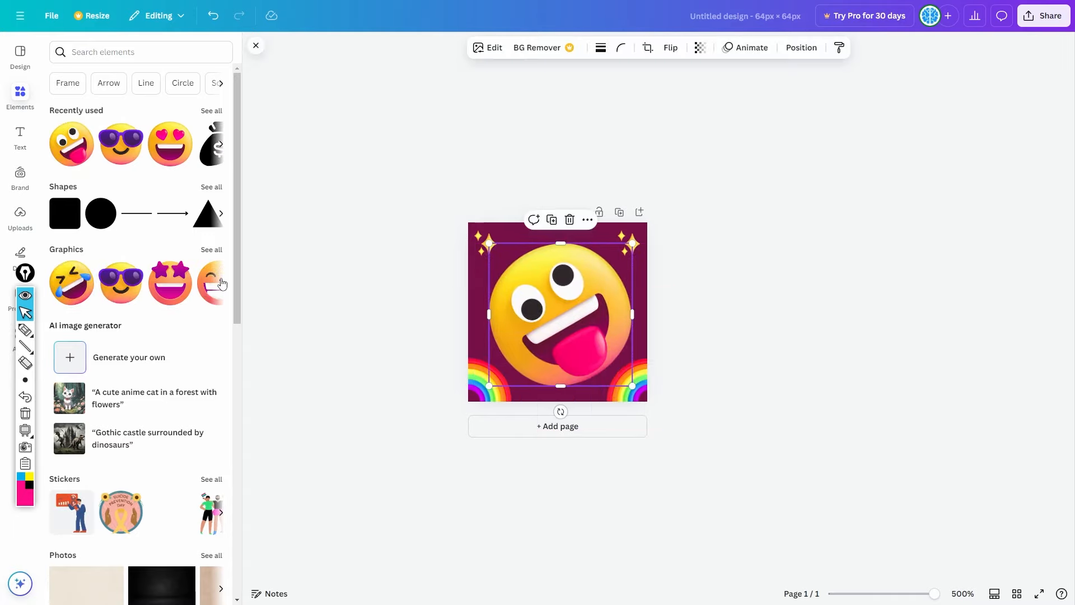
pyautogui.click(218, 281)
# Search the elements for "emoji", add the flat winking smiley and enlarge it to cover the tongue-out smiley
pyautogui.click(145, 51)
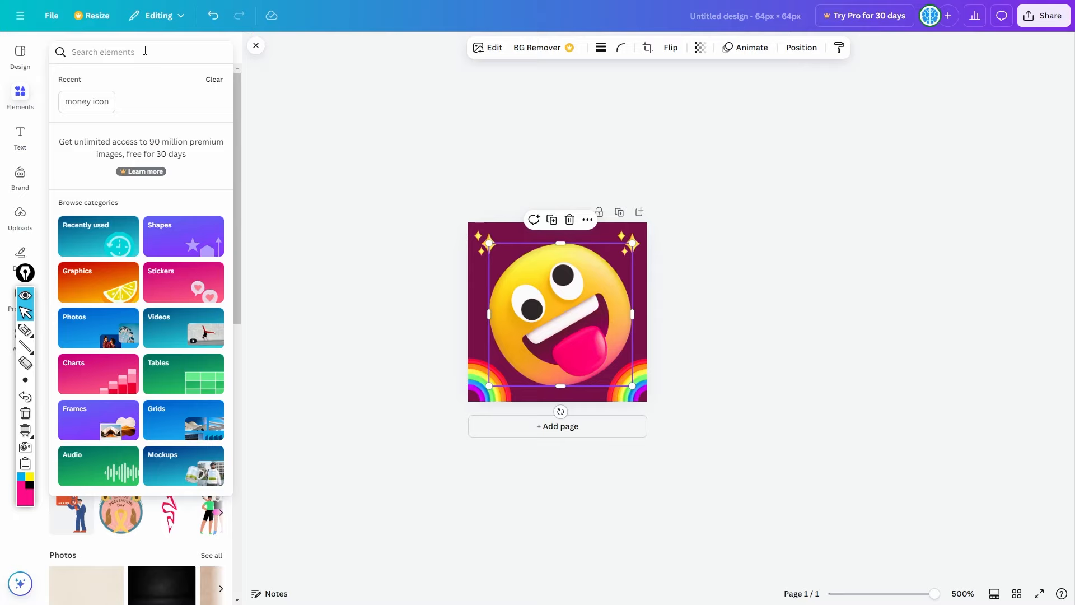
pyautogui.write('em')
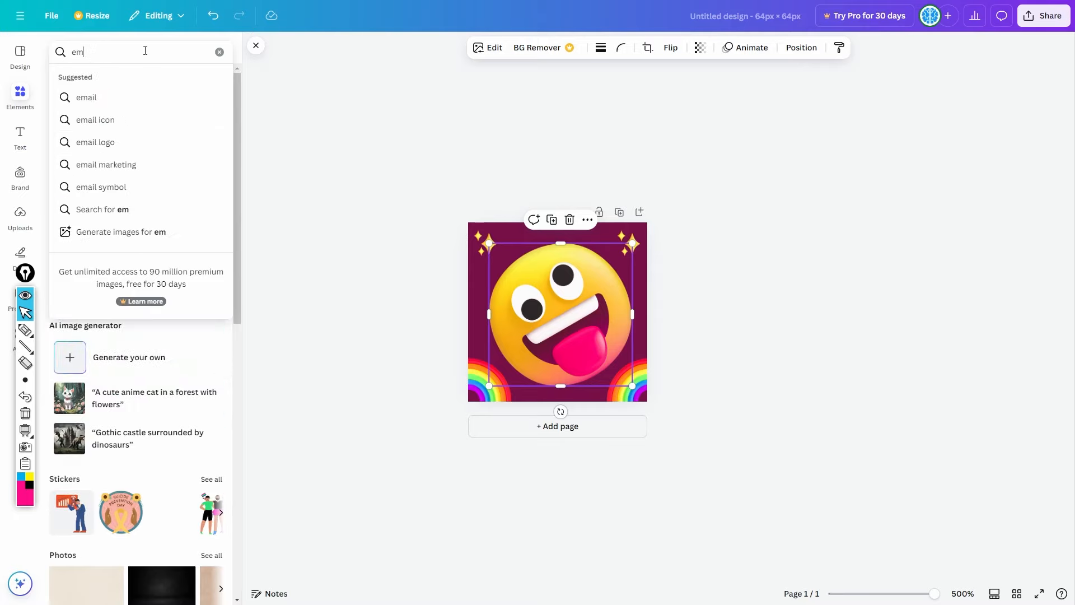
pyautogui.write('oji')
pyautogui.press('Return')
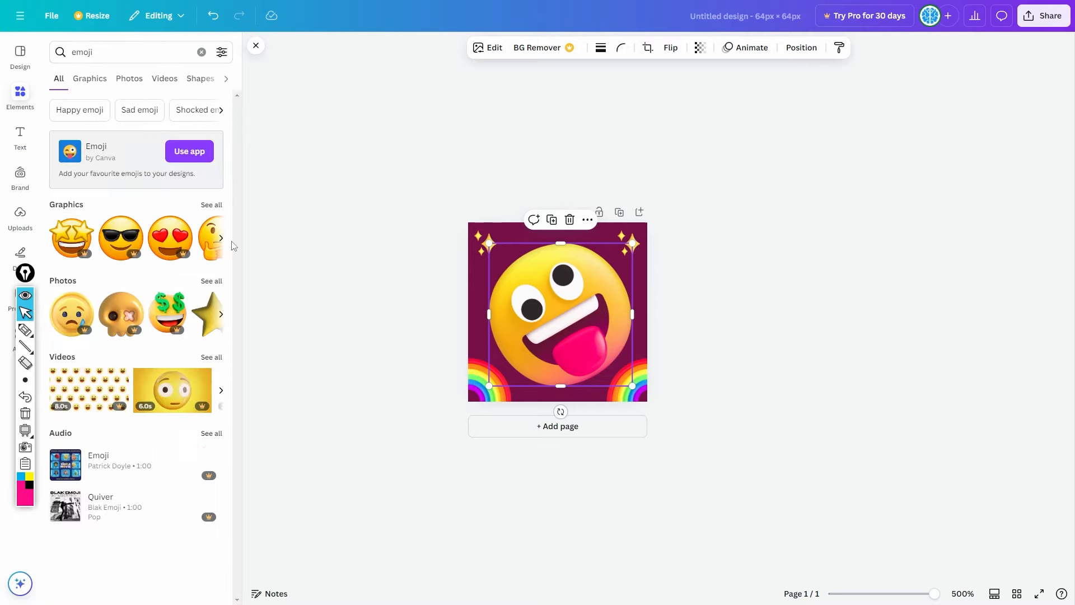
pyautogui.click(221, 238)
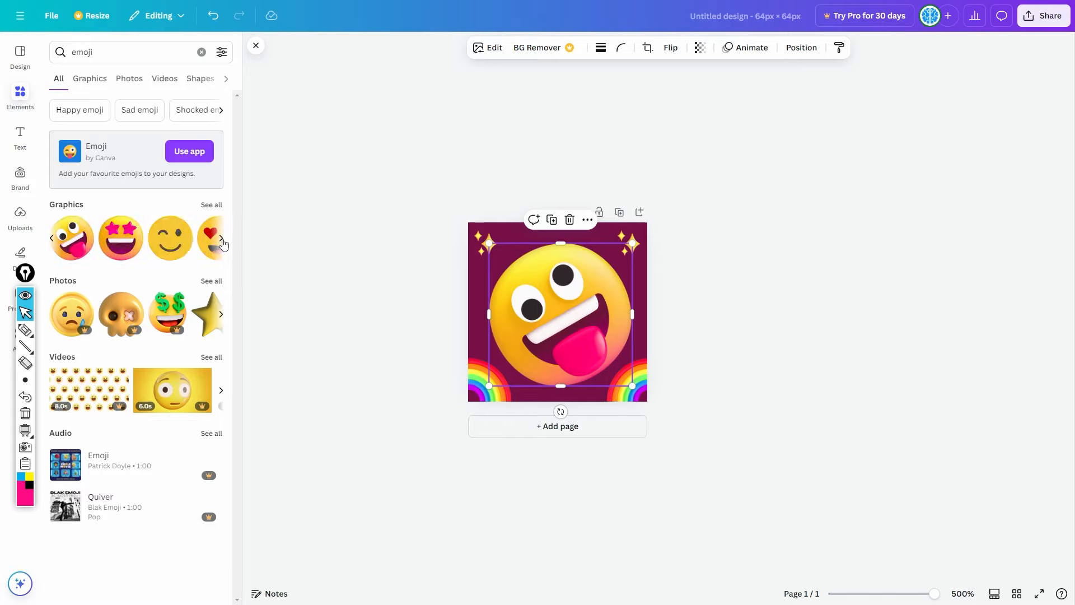
pyautogui.click(170, 239)
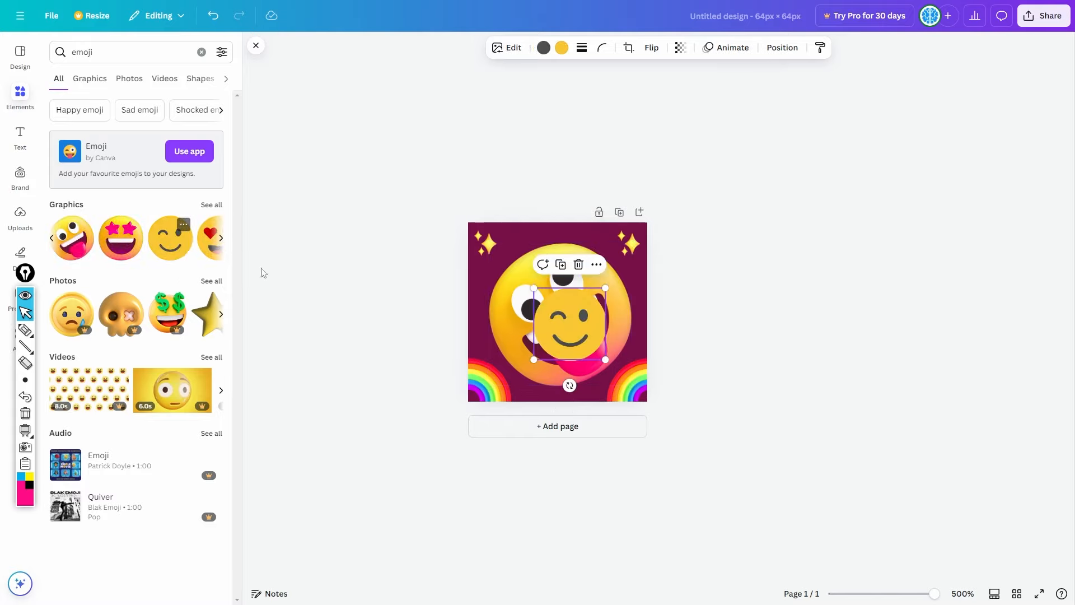
pyautogui.moveTo(605, 288); pyautogui.dragTo(679, 221)
pyautogui.moveTo(628, 283); pyautogui.dragTo(583, 308)
# Delete the two rainbows and the two sparkle groups from the corners of the page
pyautogui.click(627, 386)
pyautogui.press('Delete')
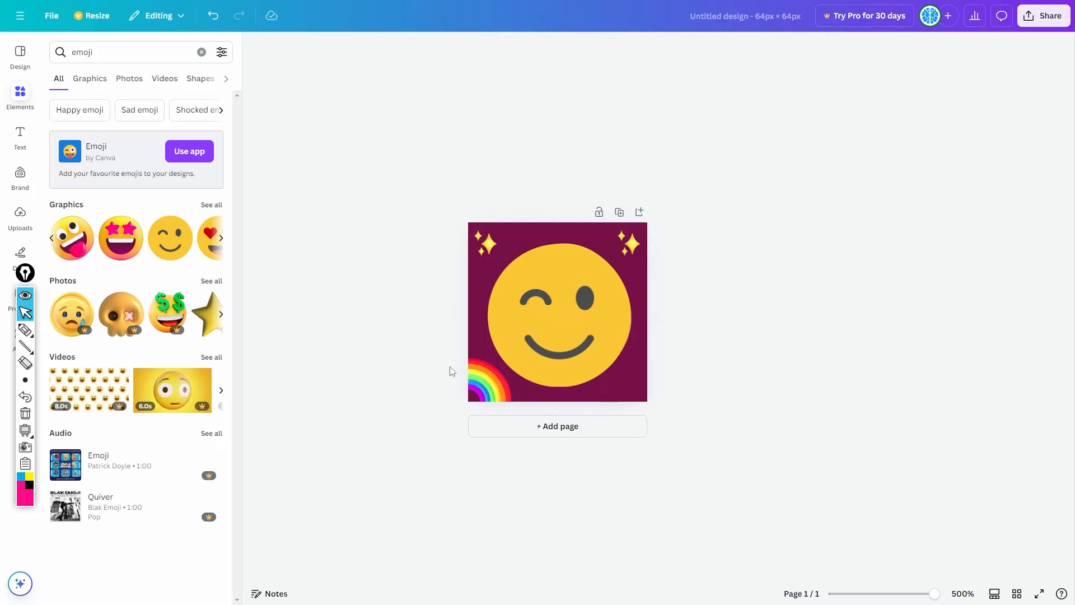
pyautogui.click(482, 391)
pyautogui.press('Delete')
pyautogui.click(486, 247)
pyautogui.press('Delete')
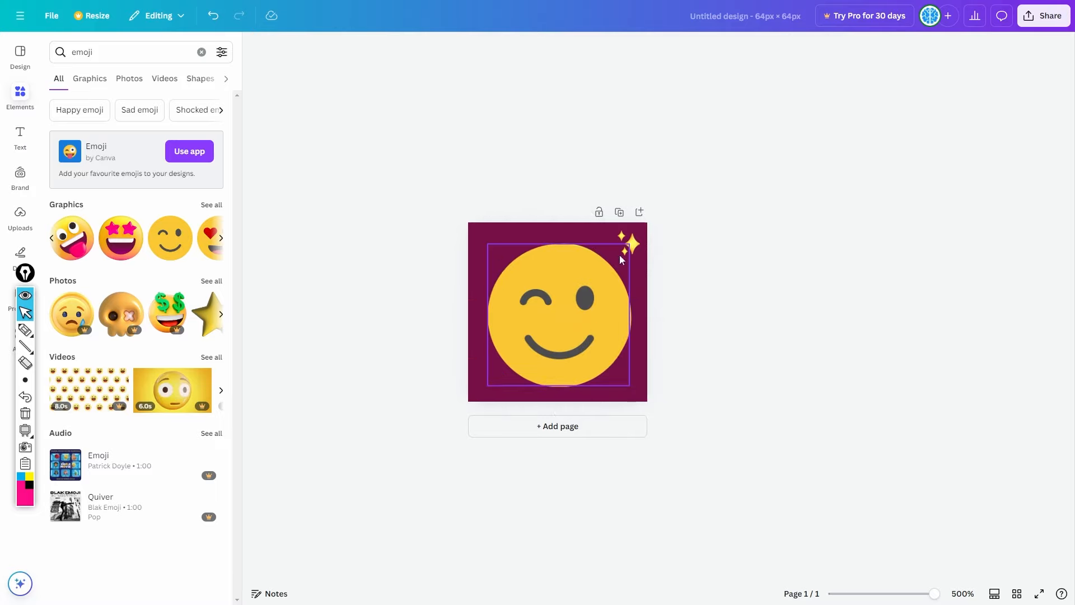
pyautogui.click(630, 244)
pyautogui.press('Delete')
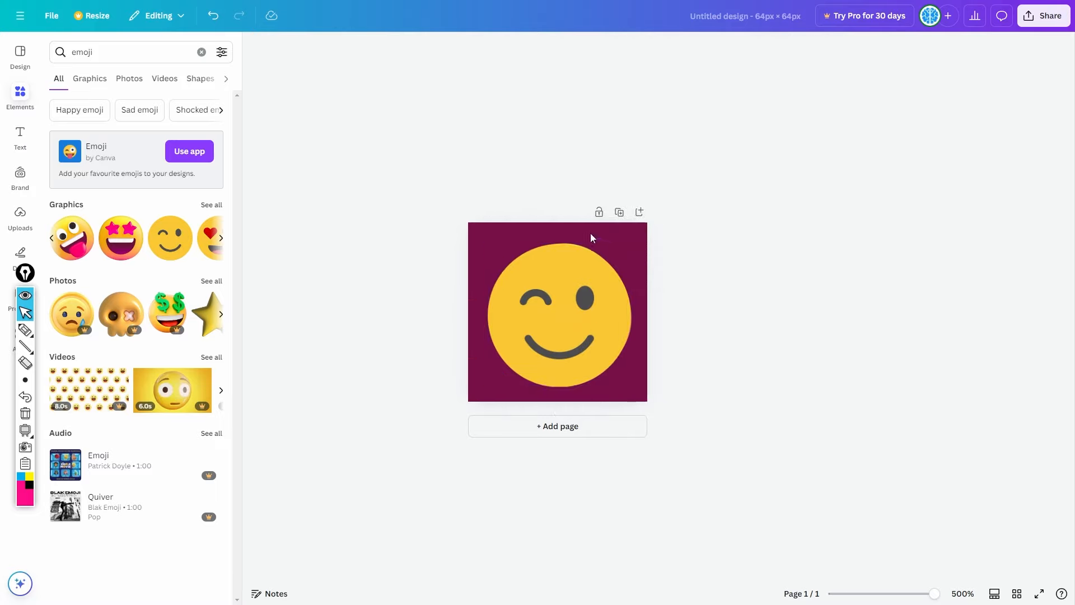
# Try the winking smiley slightly larger and recentred on the page, and delete it
pyautogui.click(622, 291)
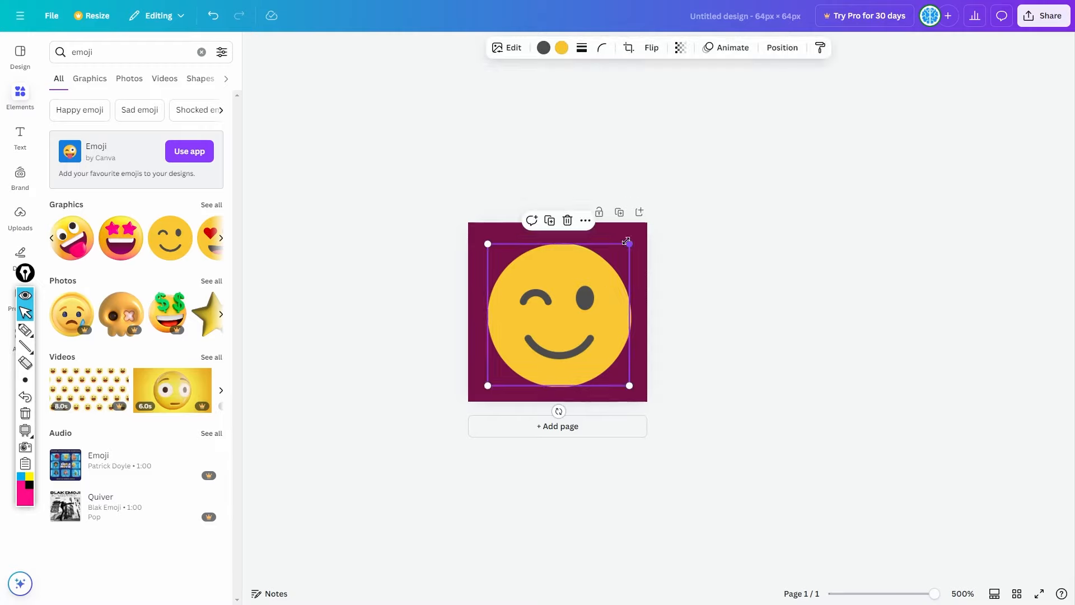
pyautogui.moveTo(632, 244)
pyautogui.mouseDown()
pyautogui.moveTo(655, 220)
pyautogui.moveTo(641, 238)
pyautogui.mouseUp()
pyautogui.moveTo(612, 273); pyautogui.dragTo(604, 279)
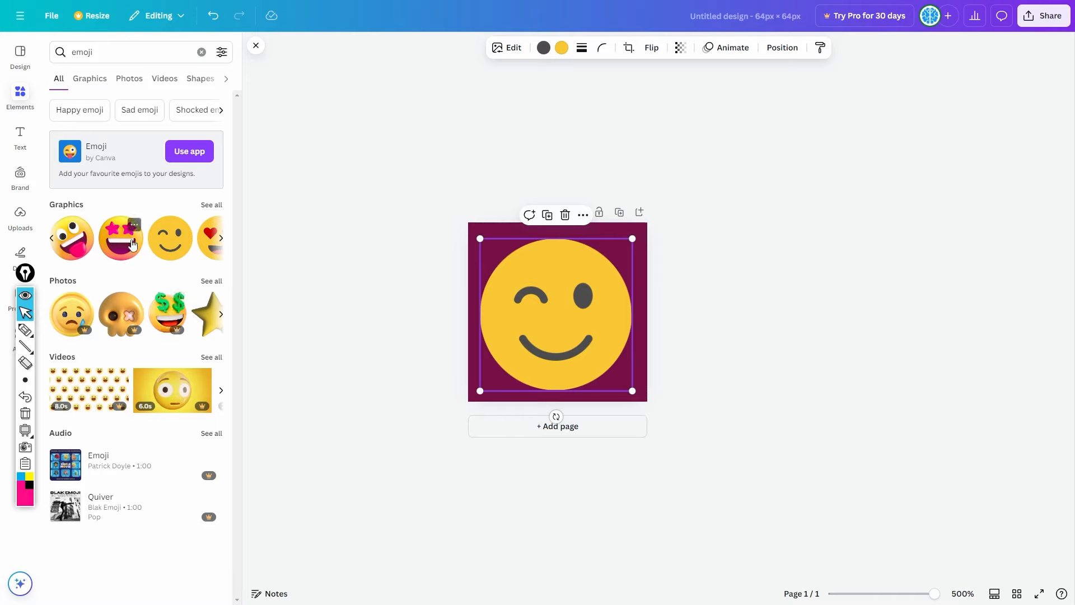
pyautogui.press('Delete')
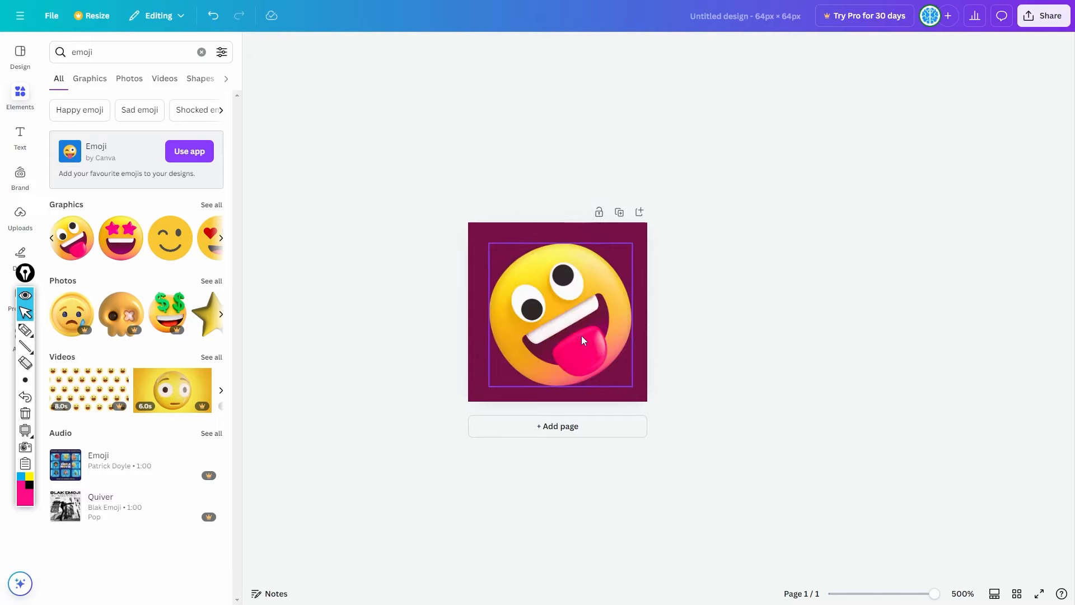
# Enlarge the tongue-out smiley on the page and delete the maroon page background
pyautogui.click(578, 305)
pyautogui.moveTo(634, 243); pyautogui.dragTo(640, 235)
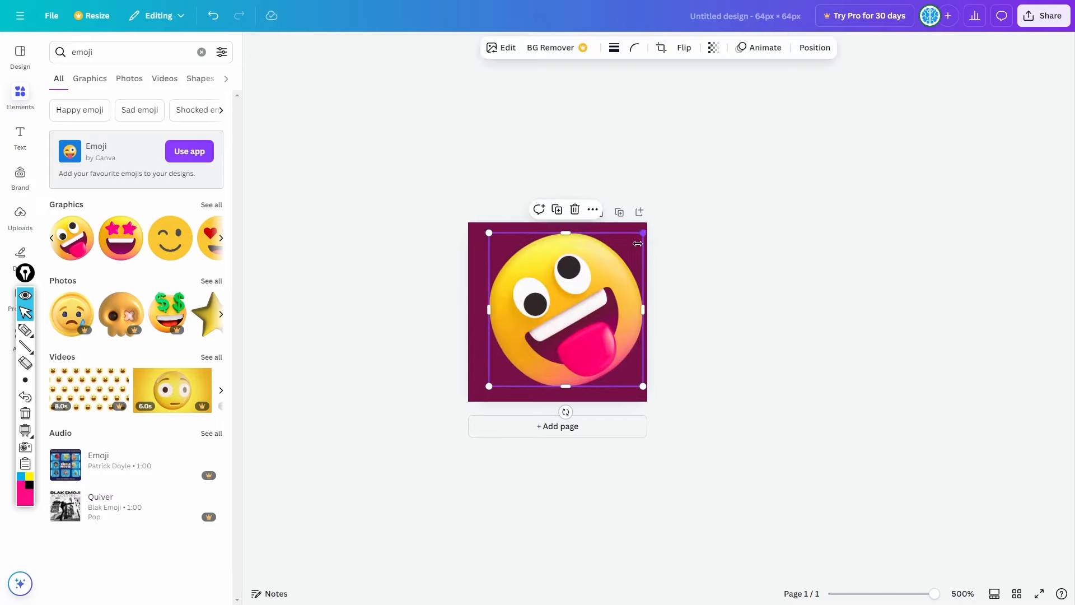
pyautogui.click(619, 400)
pyautogui.press('Delete')
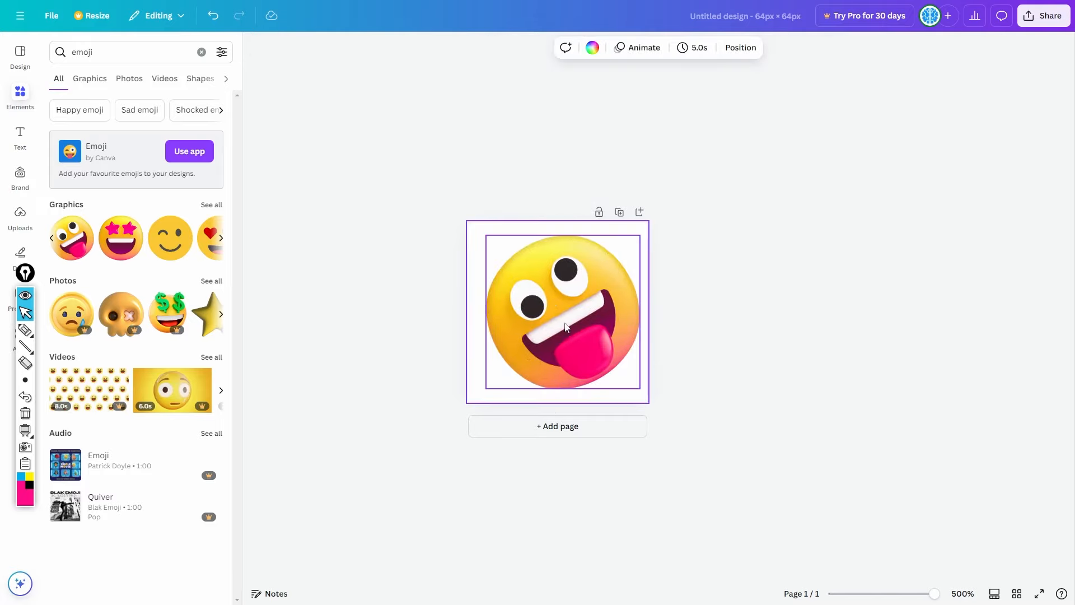
# Adjust the tongue-out smiley's width and height so it nearly fills the white page, and centre it
pyautogui.click(627, 274)
pyautogui.moveTo(639, 240); pyautogui.dragTo(603, 268)
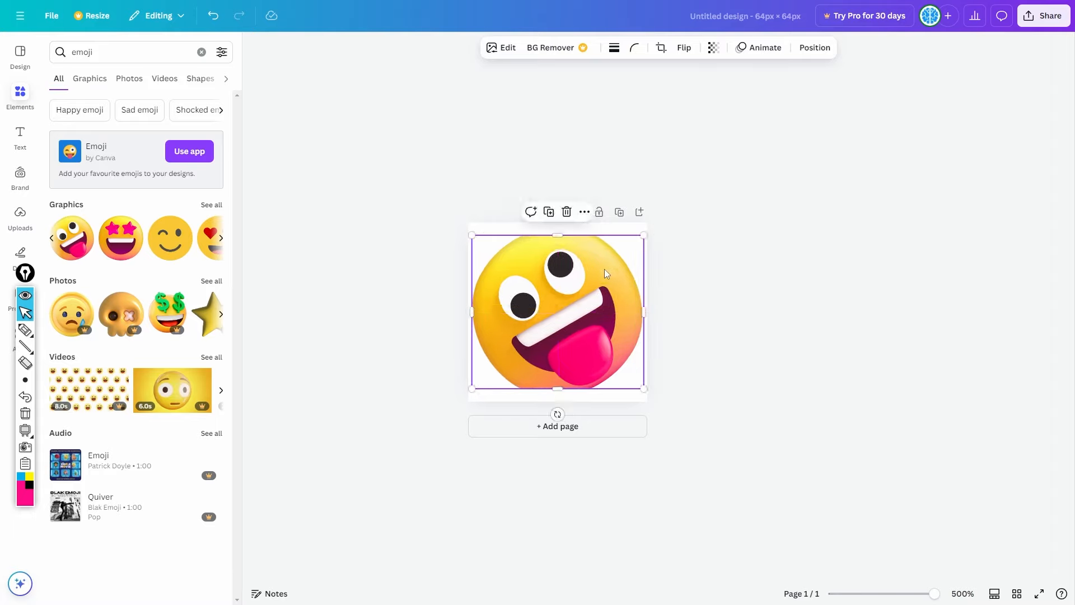
pyautogui.moveTo(560, 391); pyautogui.dragTo(561, 416)
pyautogui.moveTo(577, 349); pyautogui.dragTo(577, 335)
pyautogui.moveTo(558, 223)
pyautogui.mouseDown()
pyautogui.moveTo(560, 190)
pyautogui.moveTo(557, 216)
pyautogui.mouseUp()
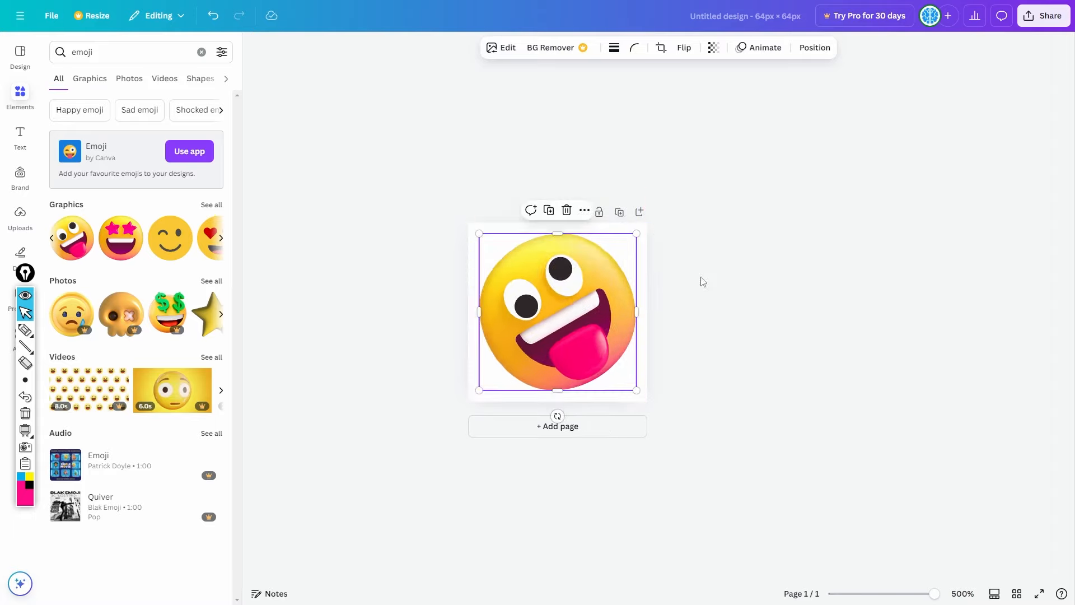
pyautogui.click(697, 276)
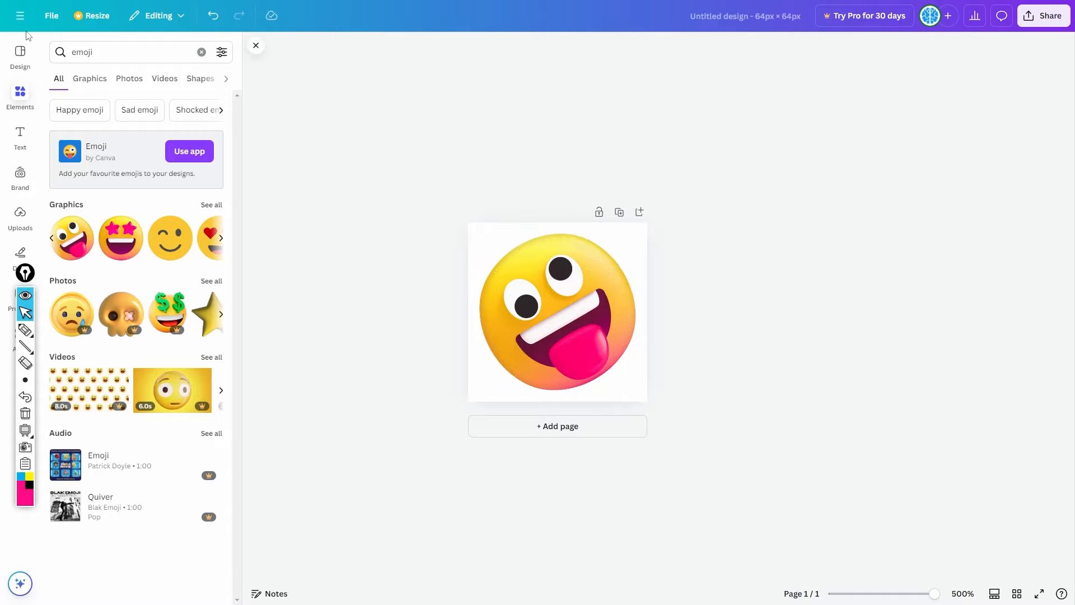
# Download the tongue-out smiley design as a PNG at 64 x 64 px
pyautogui.click(52, 15)
pyautogui.click(96, 269)
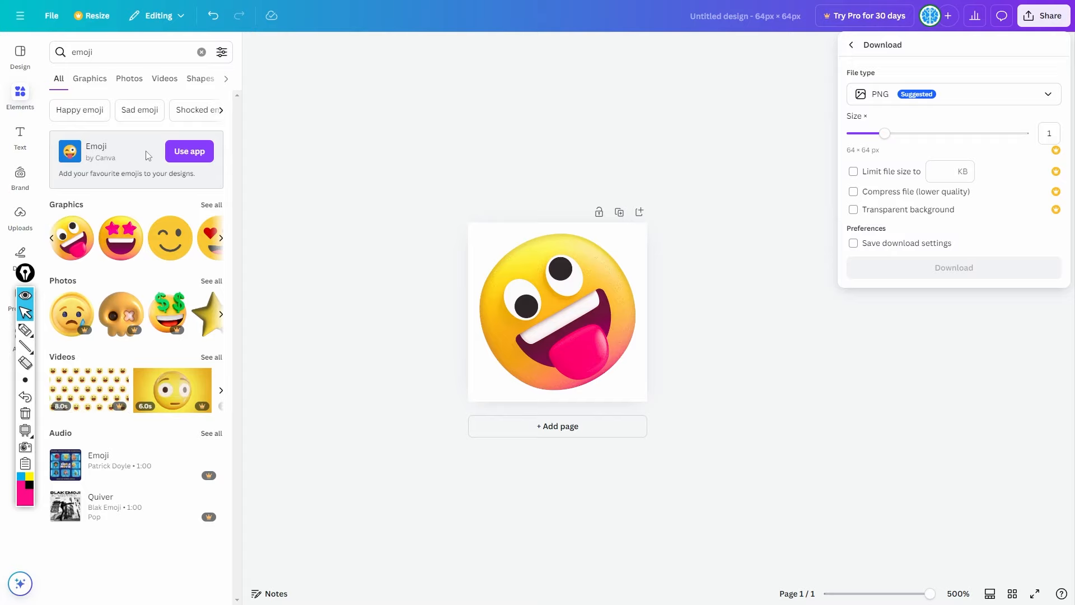
pyautogui.click(907, 268)
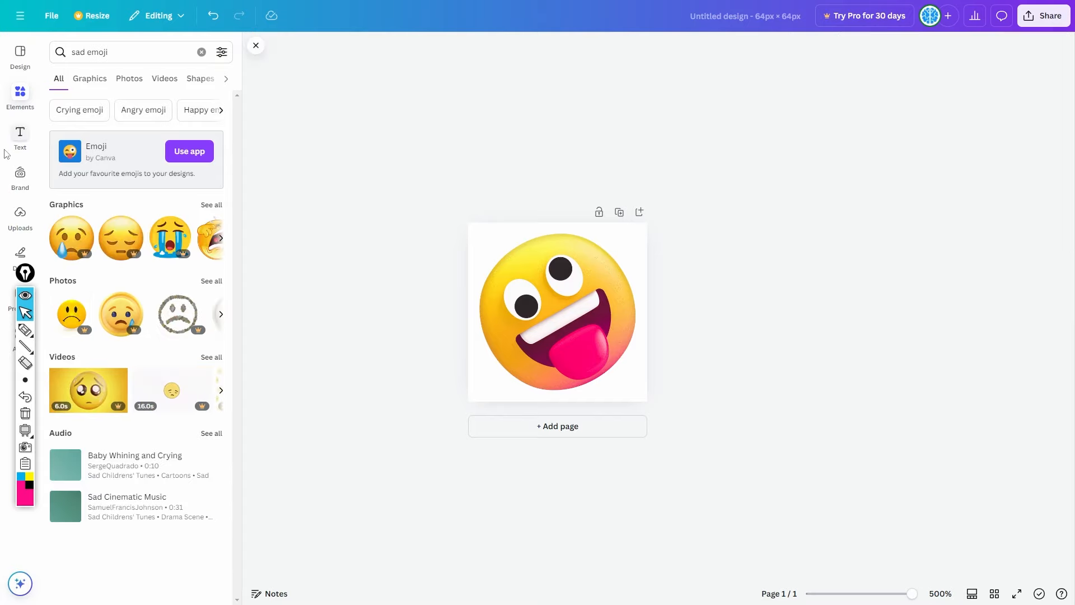
# Add the flat sad smiley with closed eyes from the "sad emoji" graphics and delete the tongue-out smiley
pyautogui.click(221, 238)
pyautogui.click(222, 238)
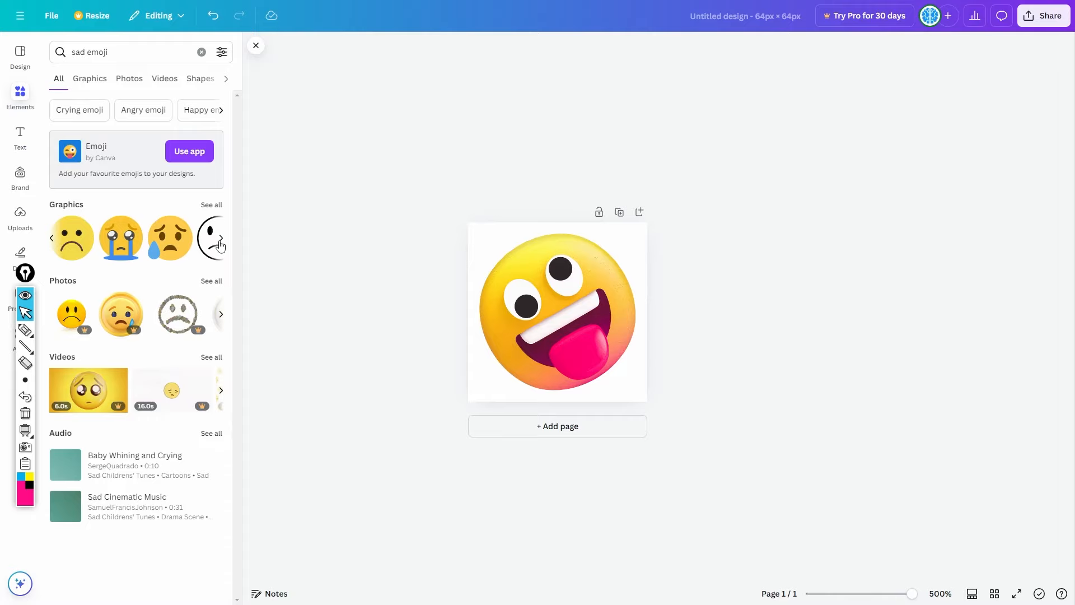
pyautogui.click(52, 238)
pyautogui.click(170, 238)
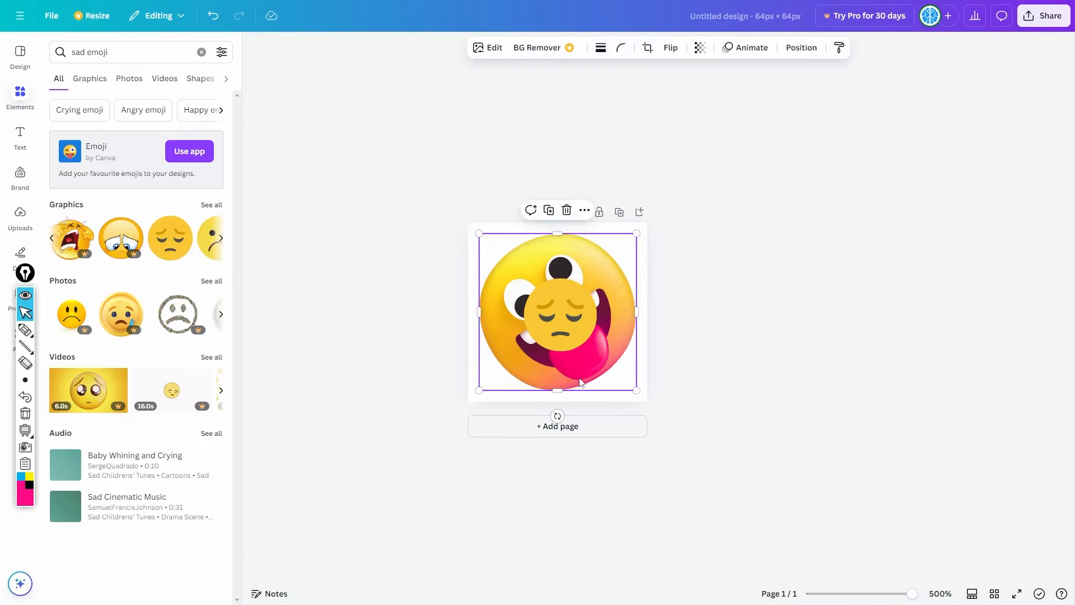
pyautogui.press('Delete')
# Enlarge the sad smiley until it nearly fills the white page and centre it
pyautogui.click(574, 337)
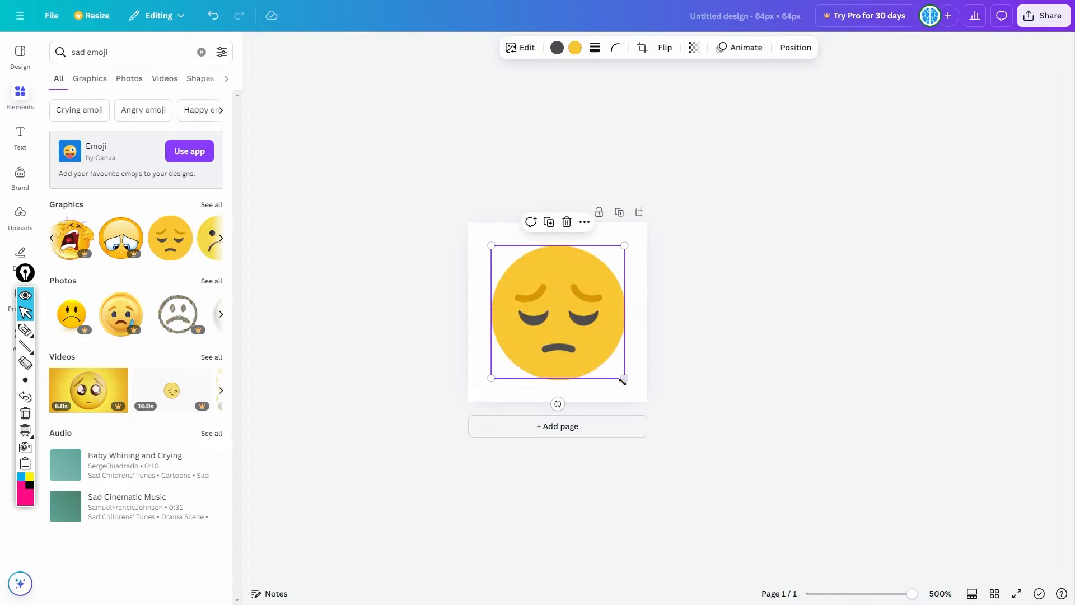
pyautogui.moveTo(625, 379); pyautogui.dragTo(641, 394)
pyautogui.moveTo(601, 348); pyautogui.dragTo(592, 346)
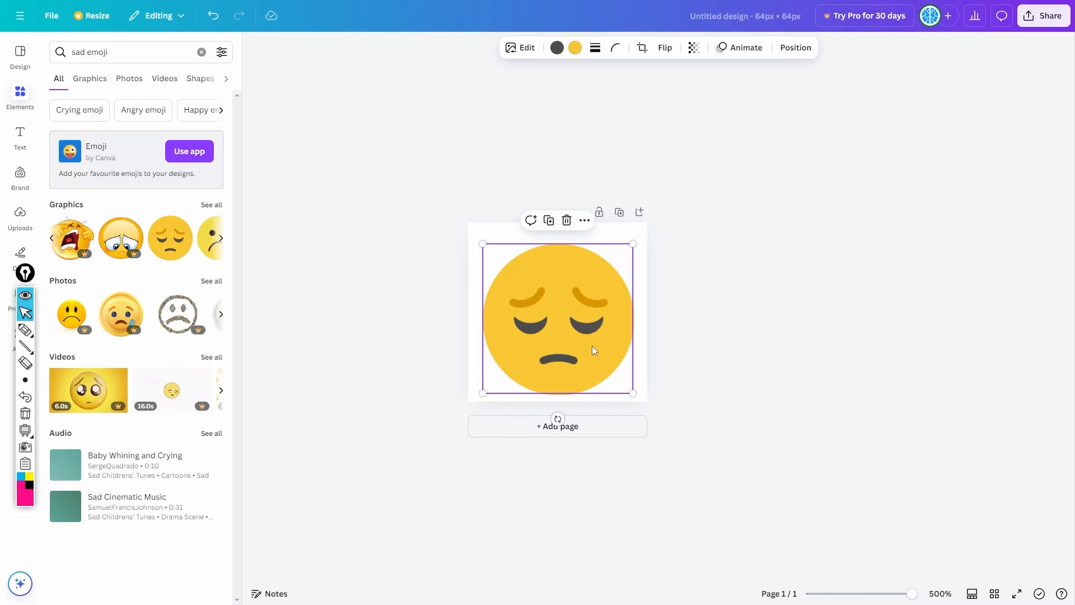
pyautogui.click(734, 253)
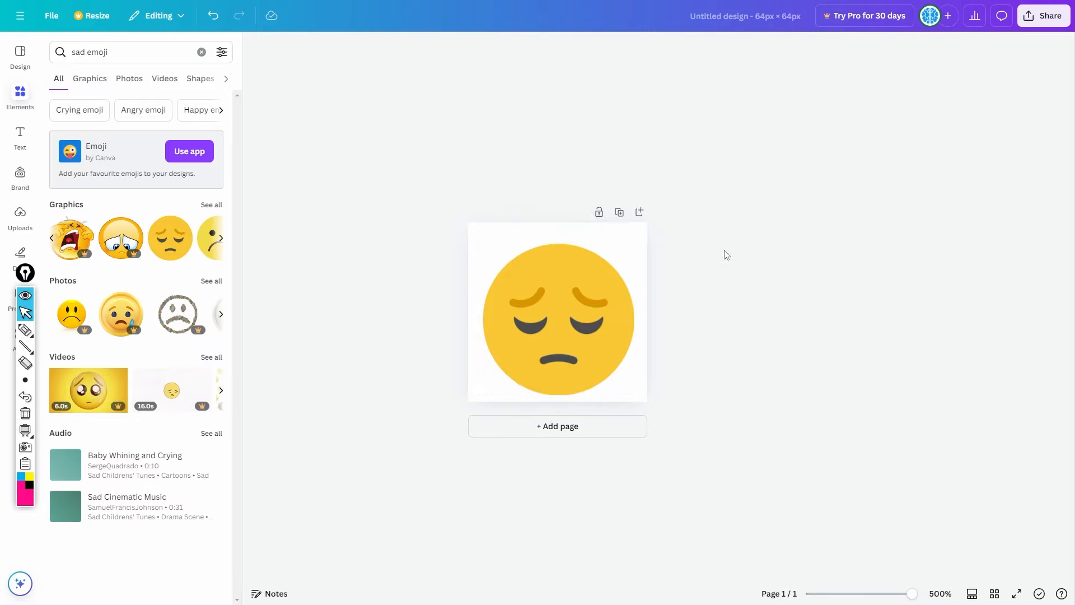
pyautogui.moveTo(591, 280); pyautogui.dragTo(585, 279)
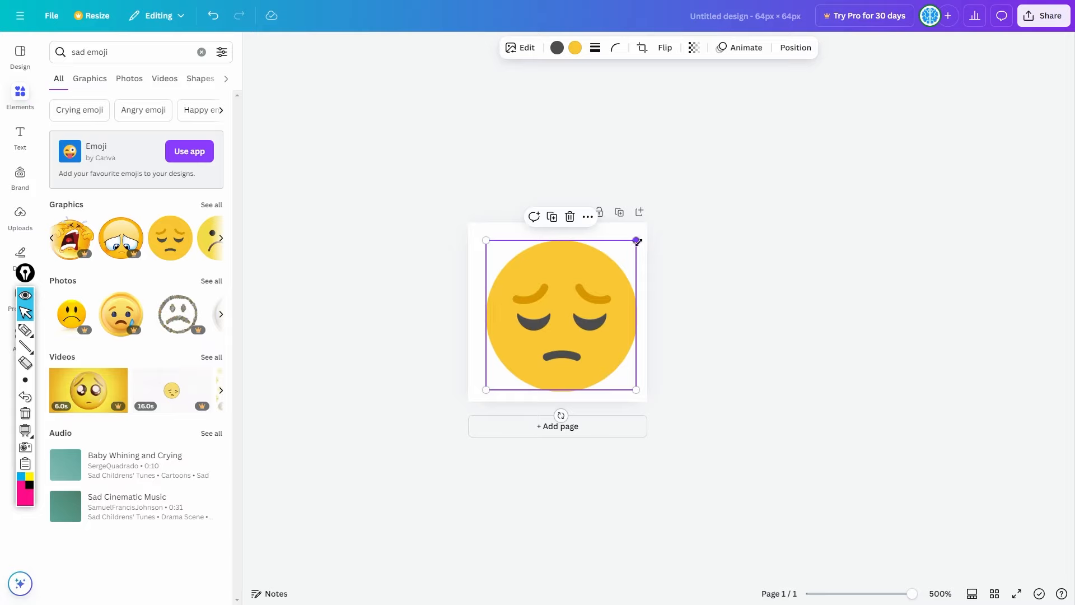
pyautogui.moveTo(637, 241); pyautogui.dragTo(648, 242)
pyautogui.moveTo(604, 271); pyautogui.dragTo(599, 270)
pyautogui.click(679, 262)
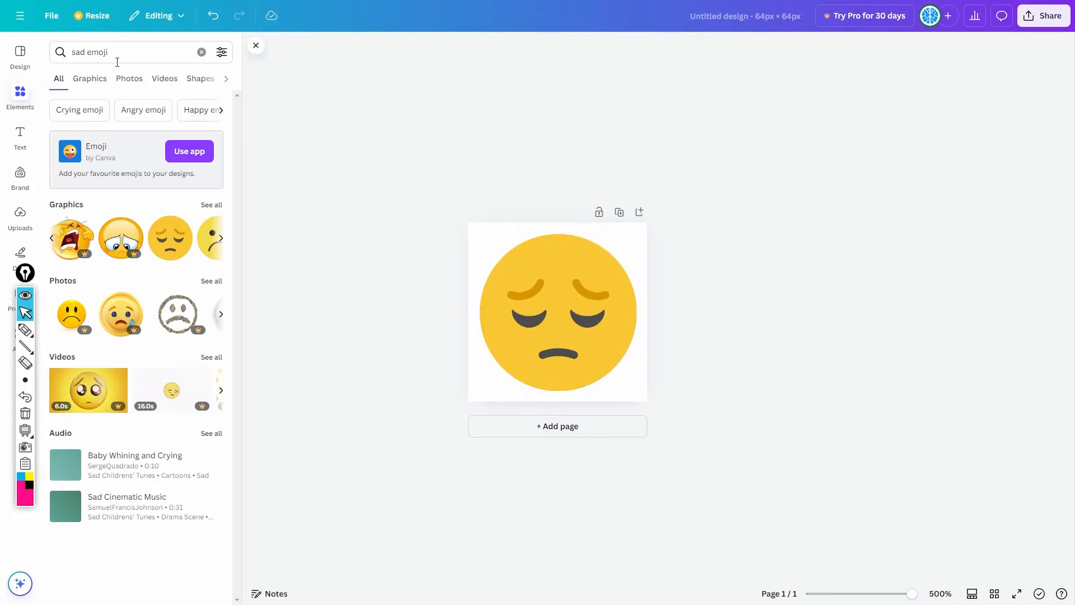
# Download the finished sad smiley design
pyautogui.click(563, 317)
pyautogui.click(680, 259)
pyautogui.click(52, 15)
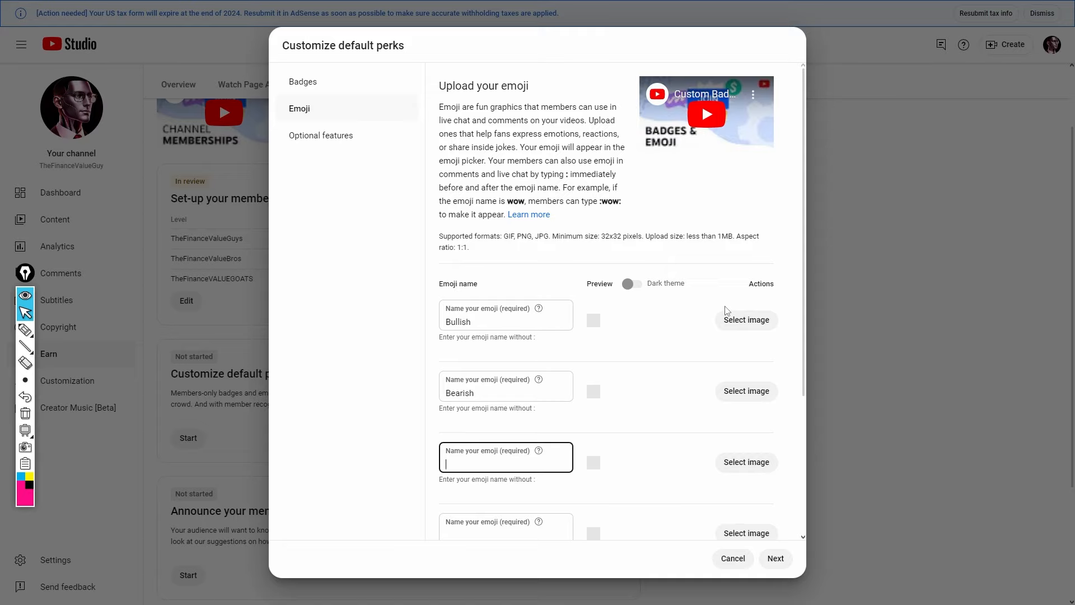
# In YouTube Studio's default perks, upload the tongue-out smiley for the Bullish emoji and the sad smiley for Bearish
pyautogui.click(758, 323)
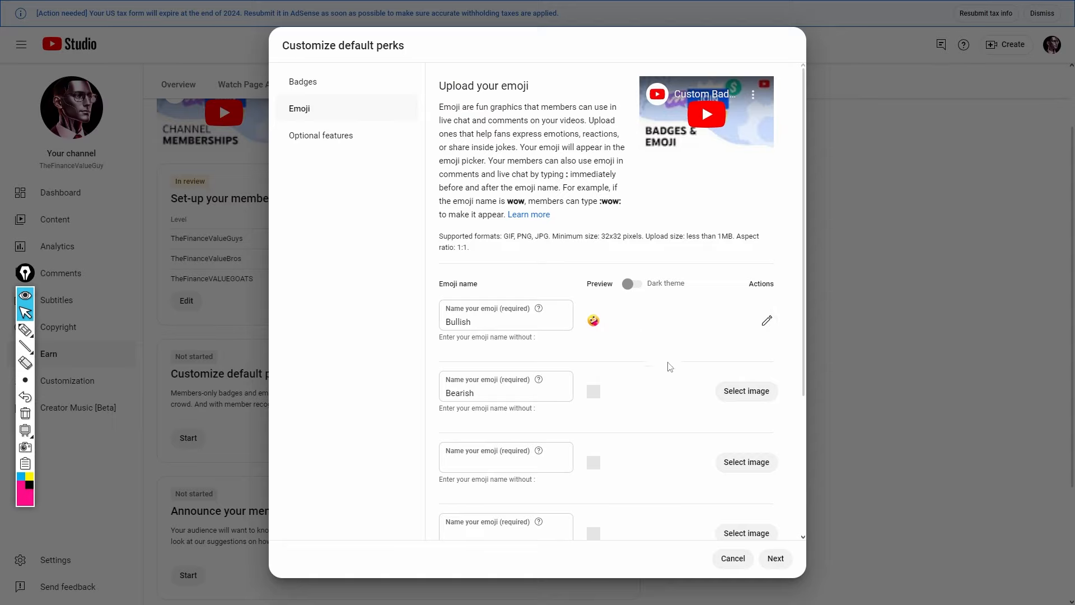
pyautogui.click(746, 392)
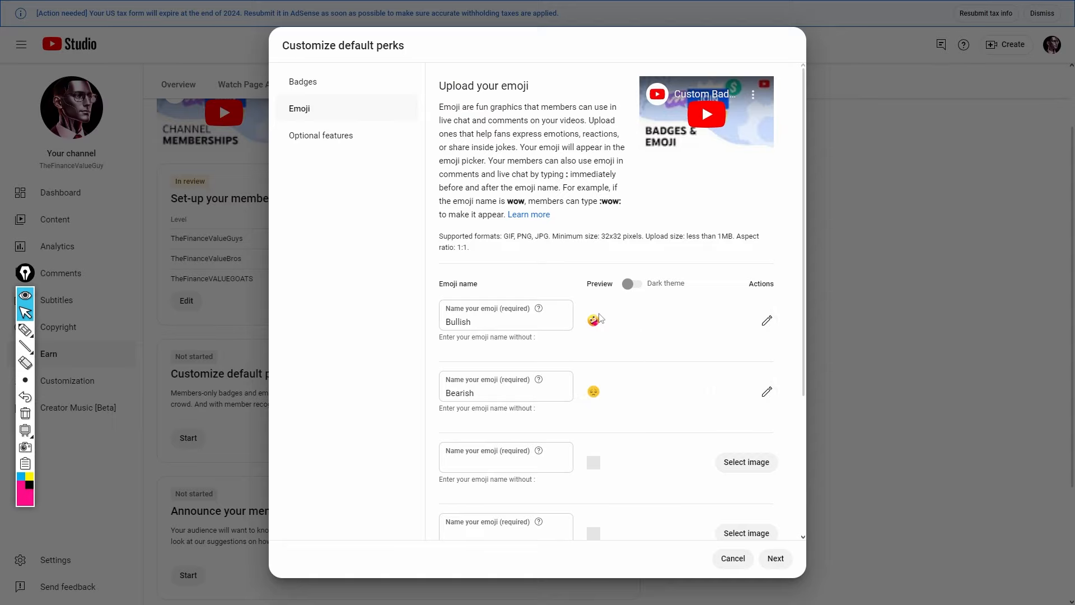
# Review the emoji list and compare the emoji previews in the light and dark themes
pyautogui.scroll(-1, 541, 346)
pyautogui.scroll(-3, 541, 346)
pyautogui.scroll(2, 550, 291)
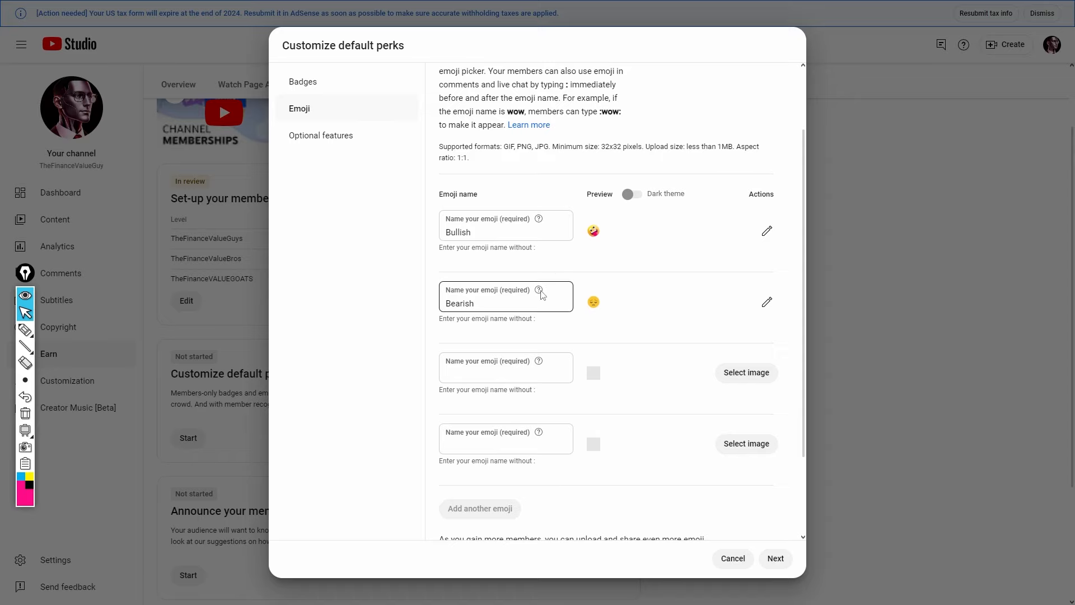
pyautogui.moveTo(541, 295)
pyautogui.scroll(-2, 560, 314)
pyautogui.scroll(3, 584, 332)
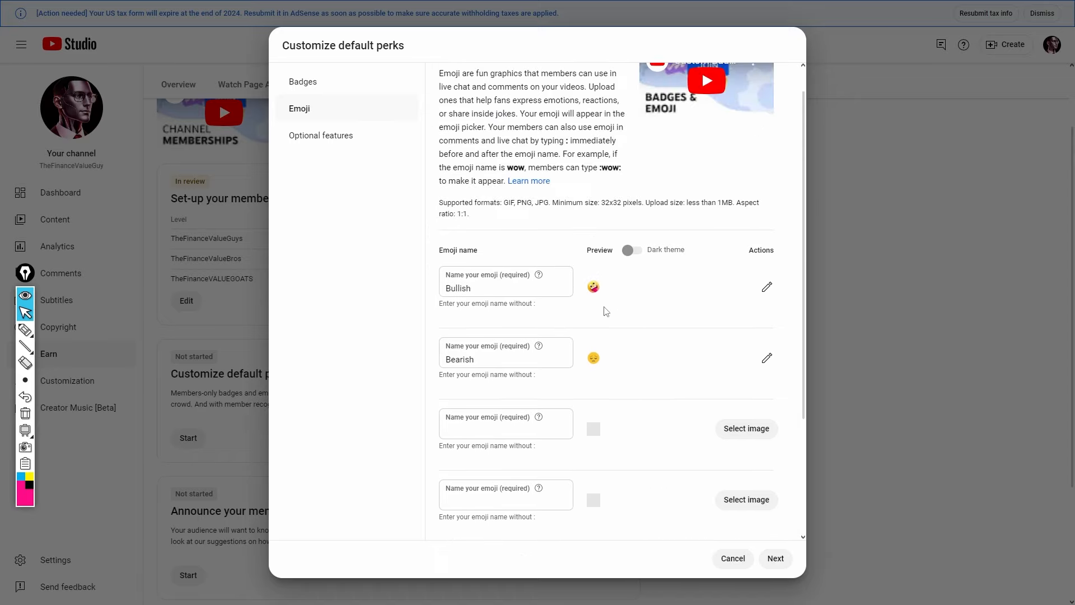
pyautogui.click(631, 252)
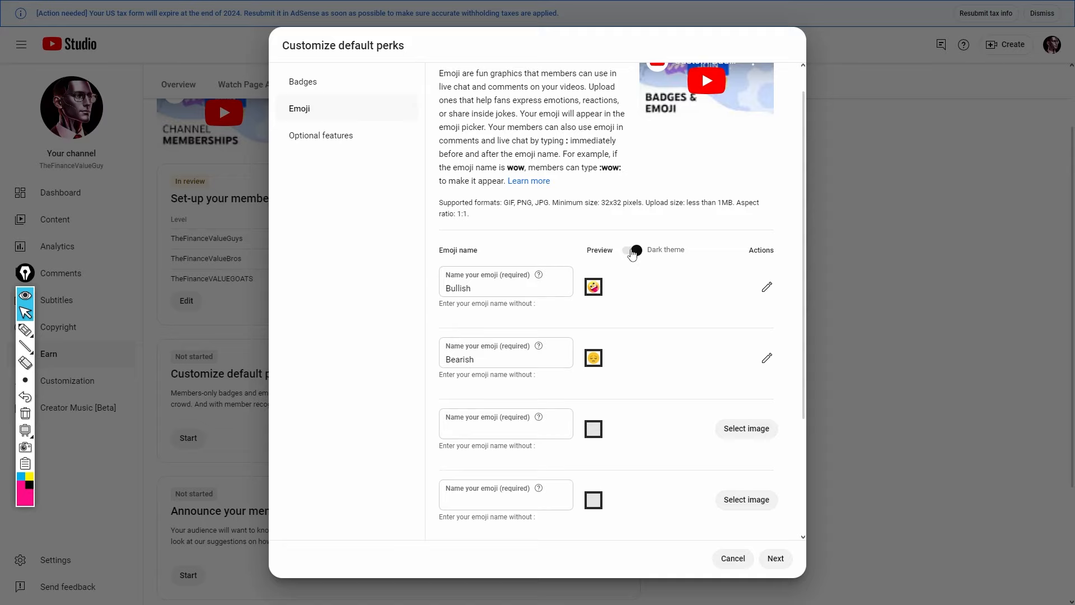
pyautogui.click(632, 254)
pyautogui.click(631, 255)
pyautogui.click(633, 251)
pyautogui.click(630, 253)
# Turn on the advanced option for a unique emoji family name, look at its settings and turn it off again
pyautogui.scroll(-3, 454, 305)
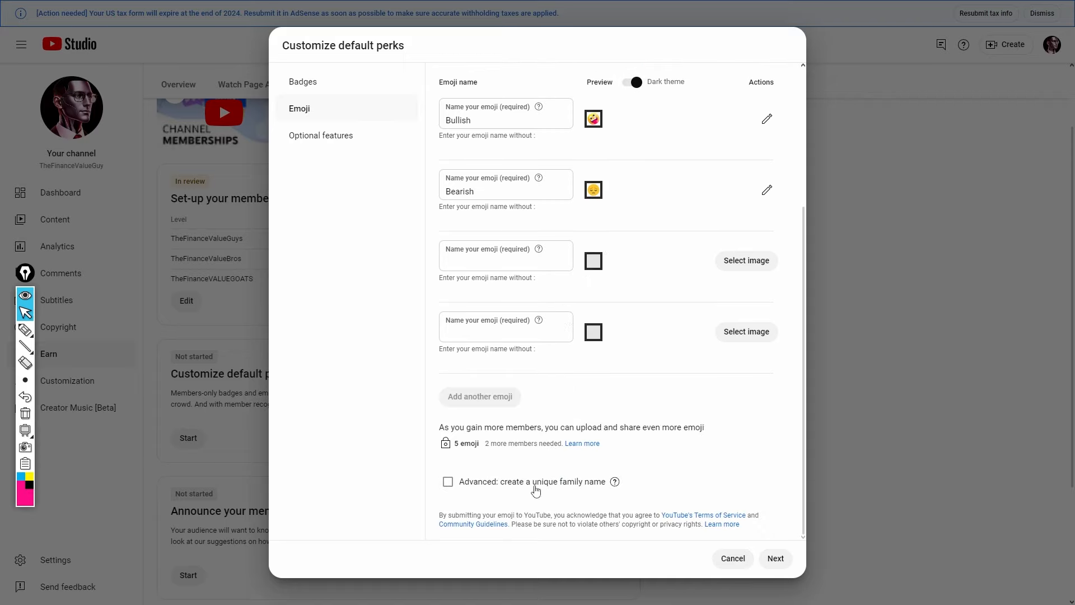
pyautogui.click(448, 482)
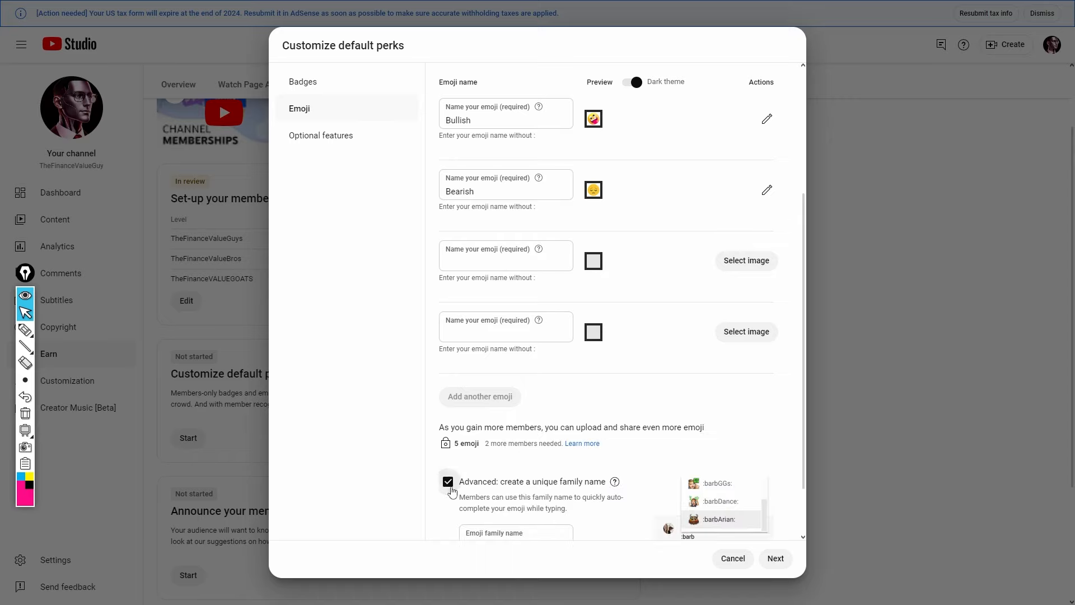
pyautogui.scroll(-1, 696, 485)
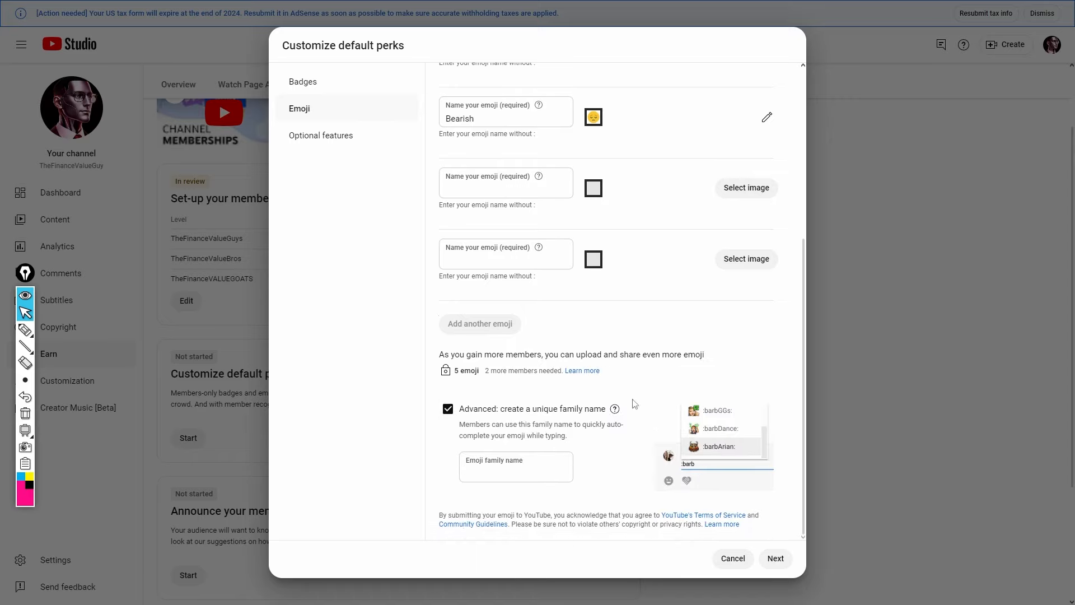
pyautogui.click(448, 408)
pyautogui.scroll(3, 604, 336)
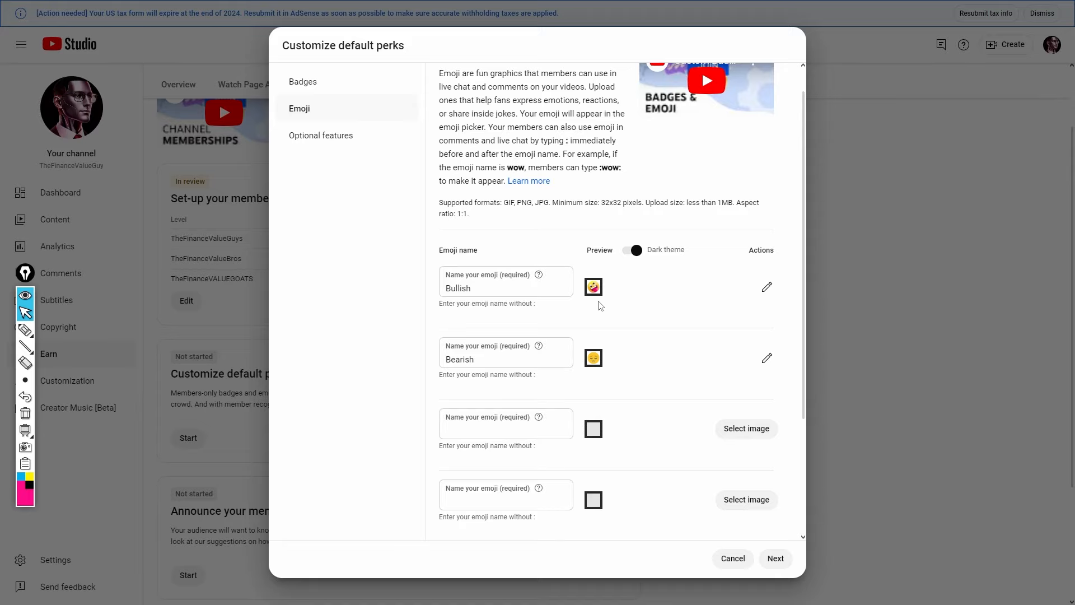
pyautogui.scroll(2, 532, 292)
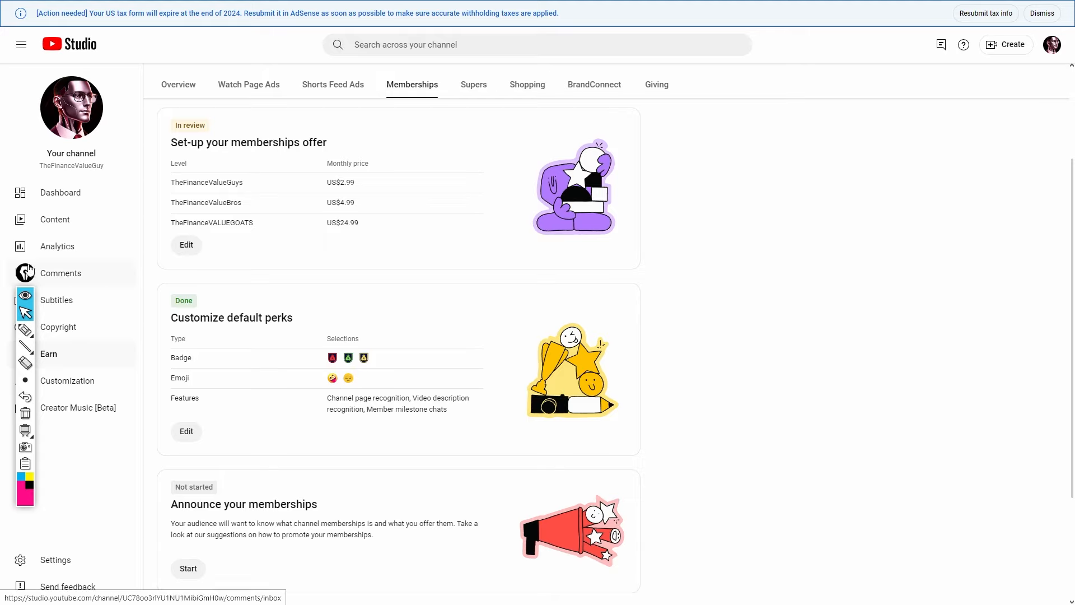
pyautogui.moveTo(25, 270); pyautogui.dragTo(25, 218)
pyautogui.moveTo(24, 274); pyautogui.dragTo(23, 162)
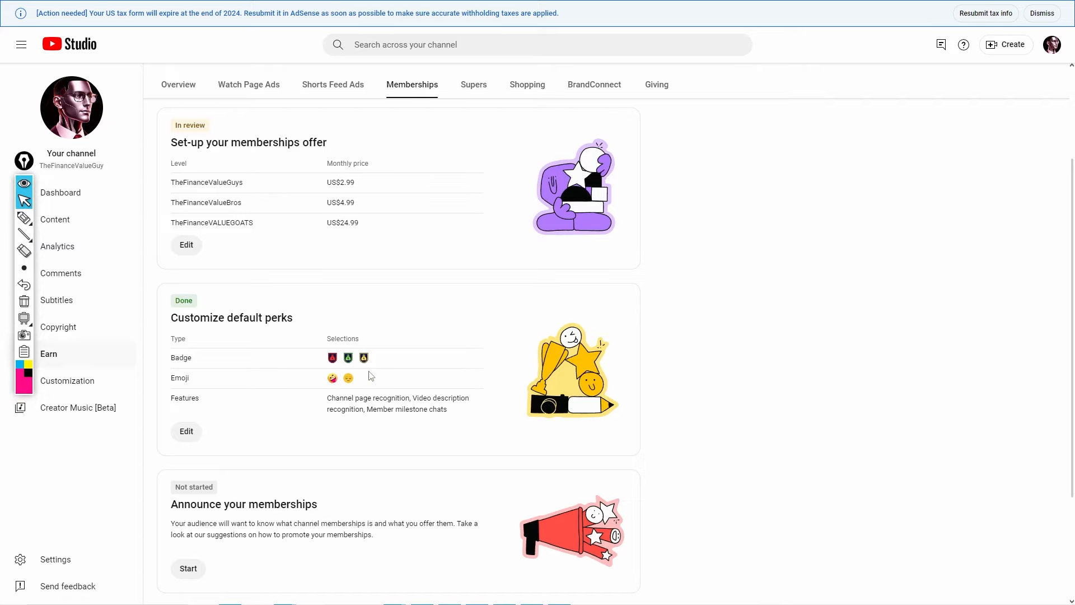